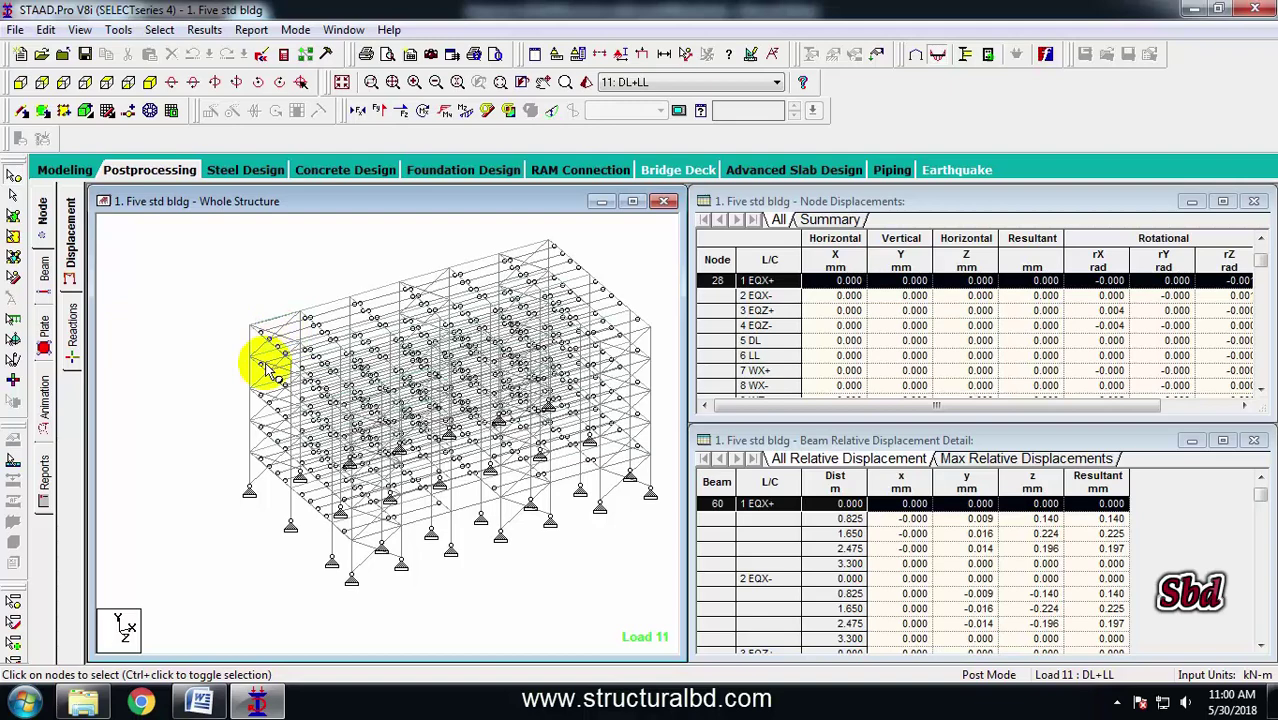
Open the steel design settings in the modeling mode and set the current design code to AISC ASD.
middle_click_drag(209, 352, 184, 368)
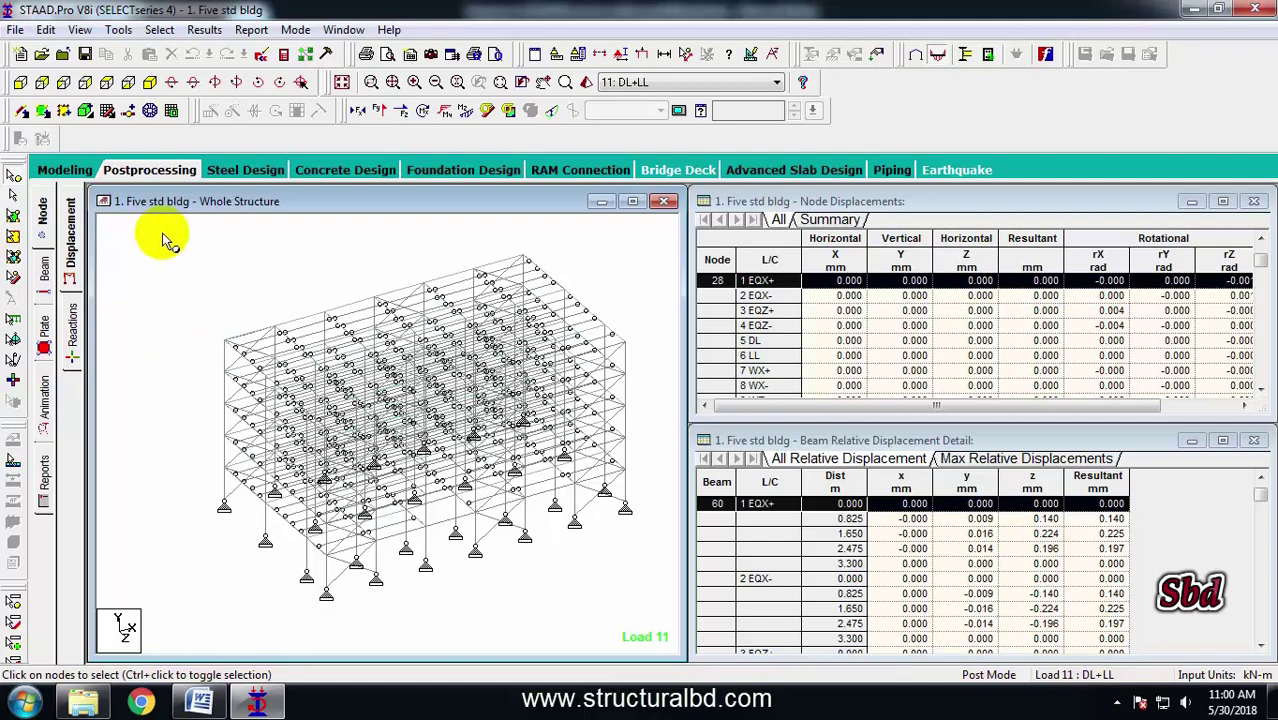
middle_click_drag(262, 357, 222, 294)
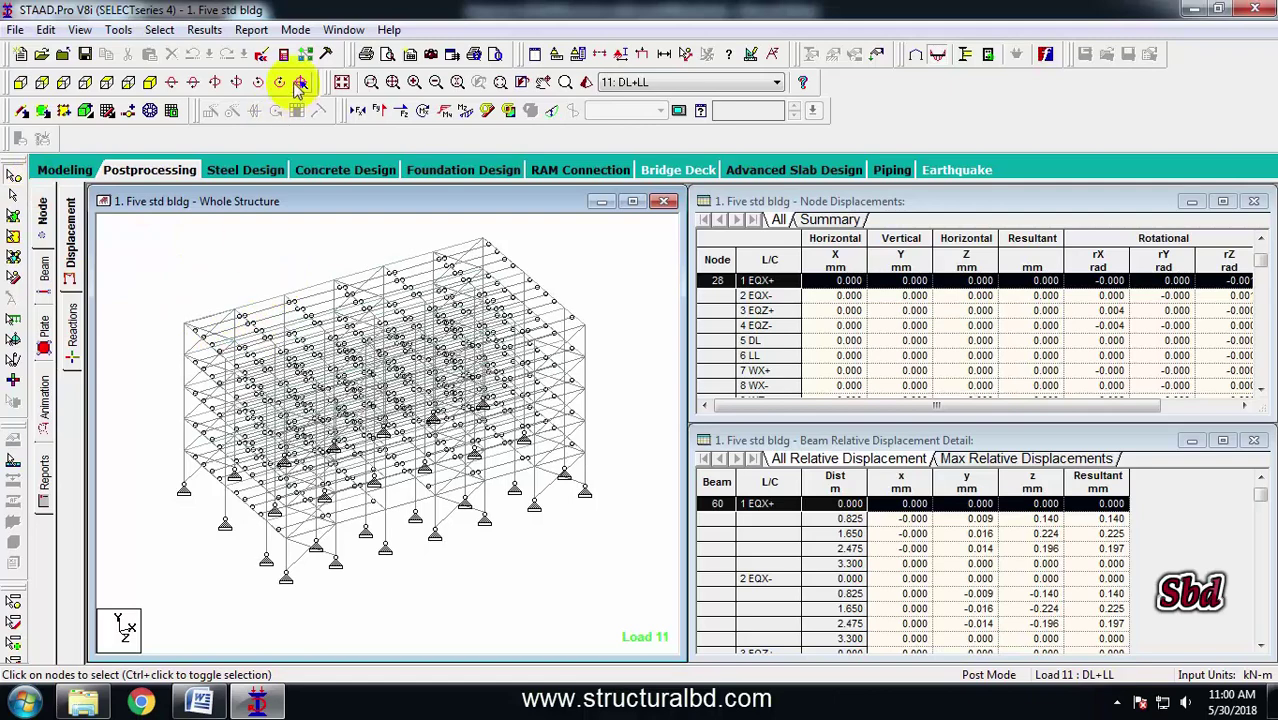
left_click(64, 171)
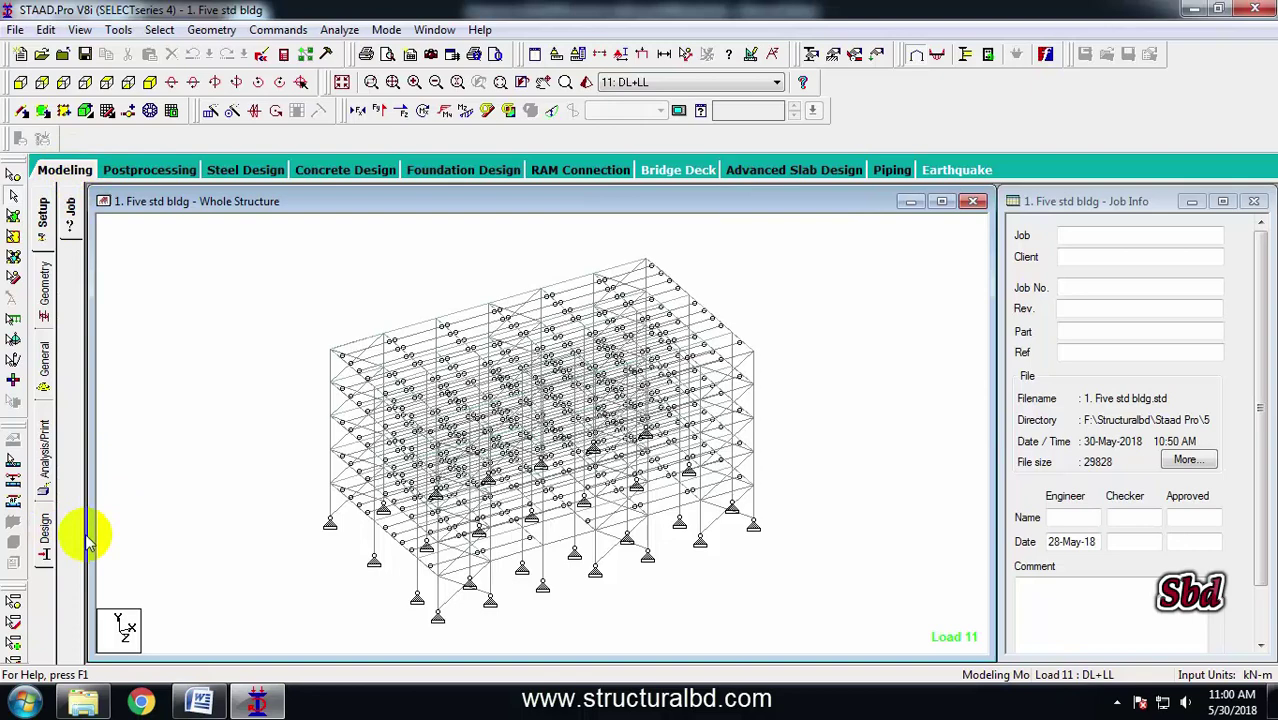
left_click(45, 530)
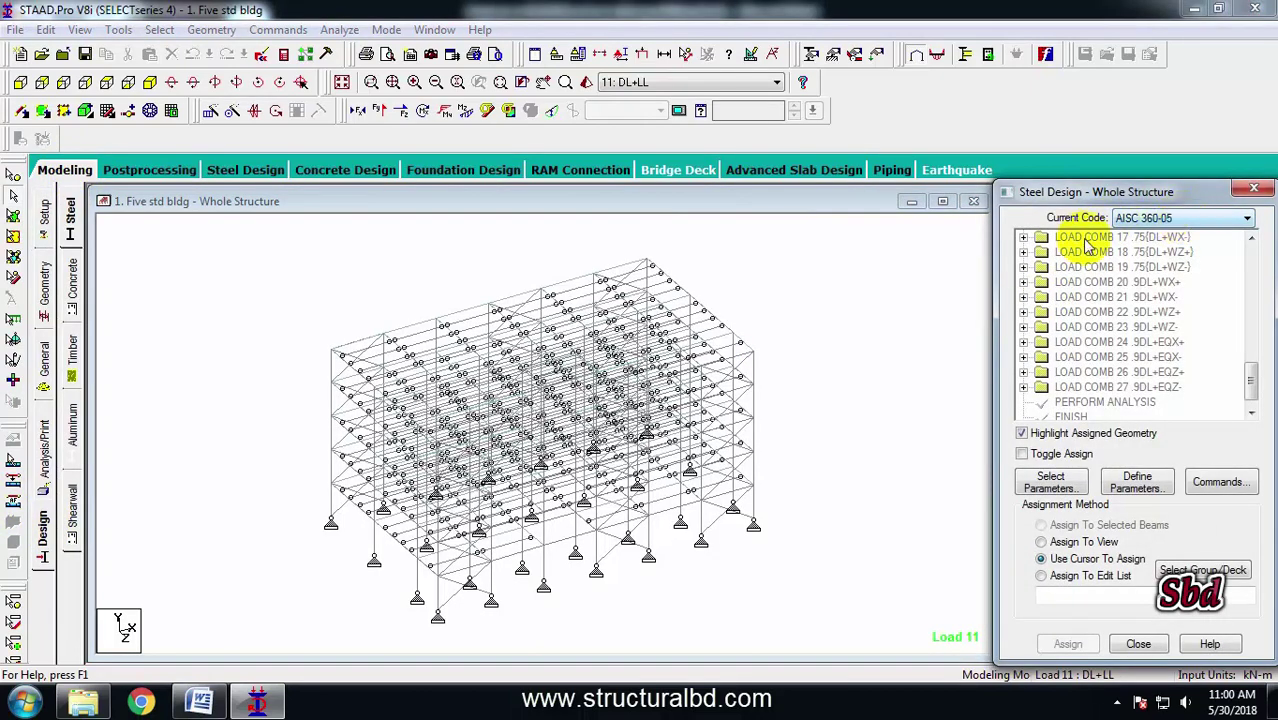
left_click(1186, 220)
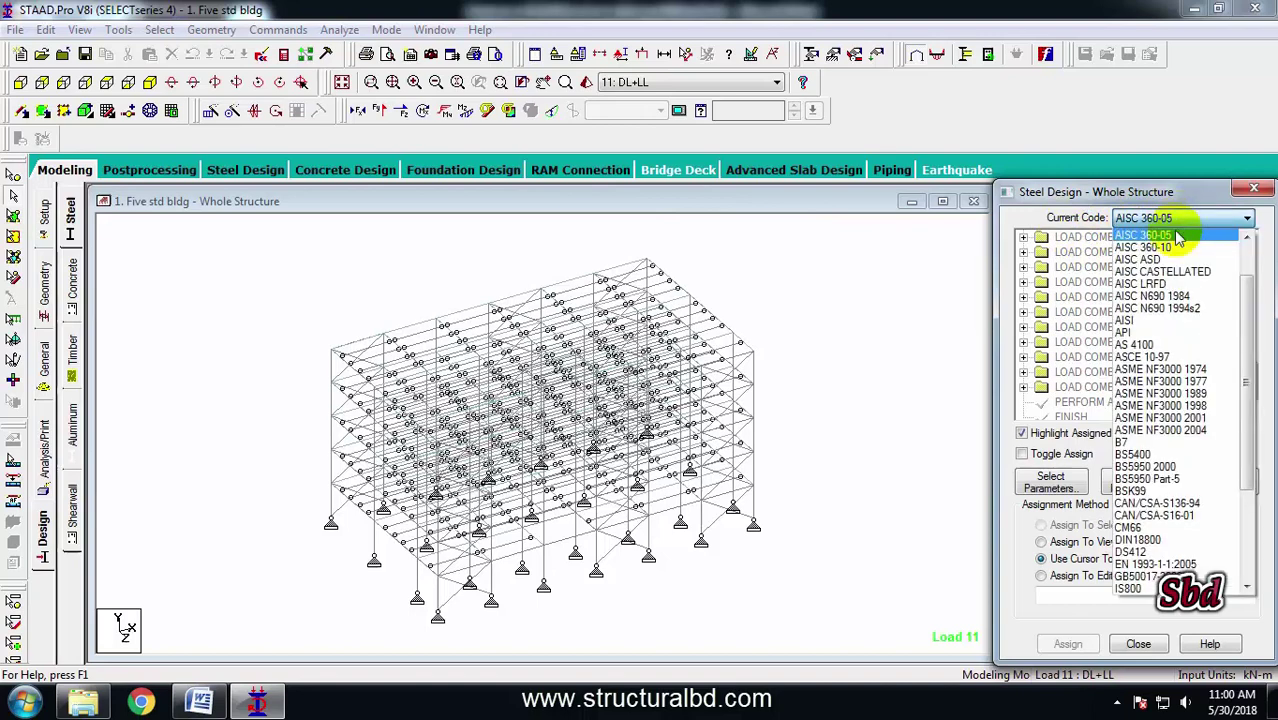
left_click(1143, 259)
left_click(1160, 217)
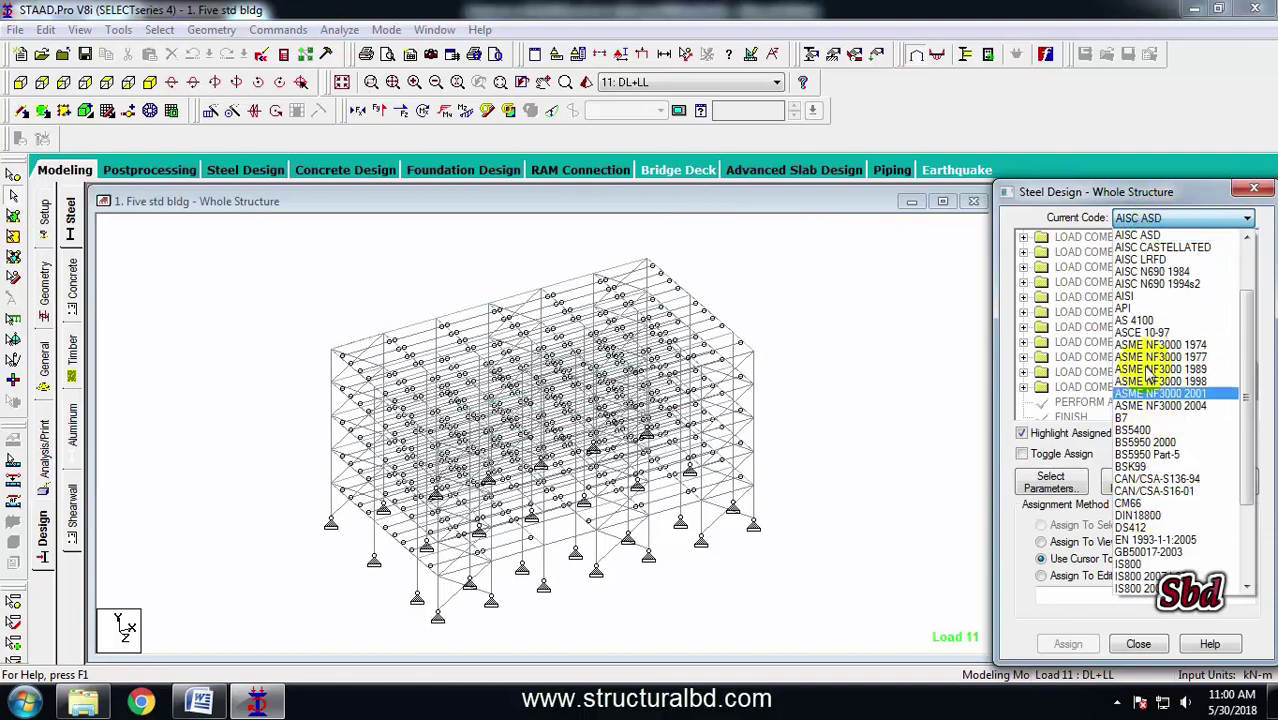
left_click(1143, 197)
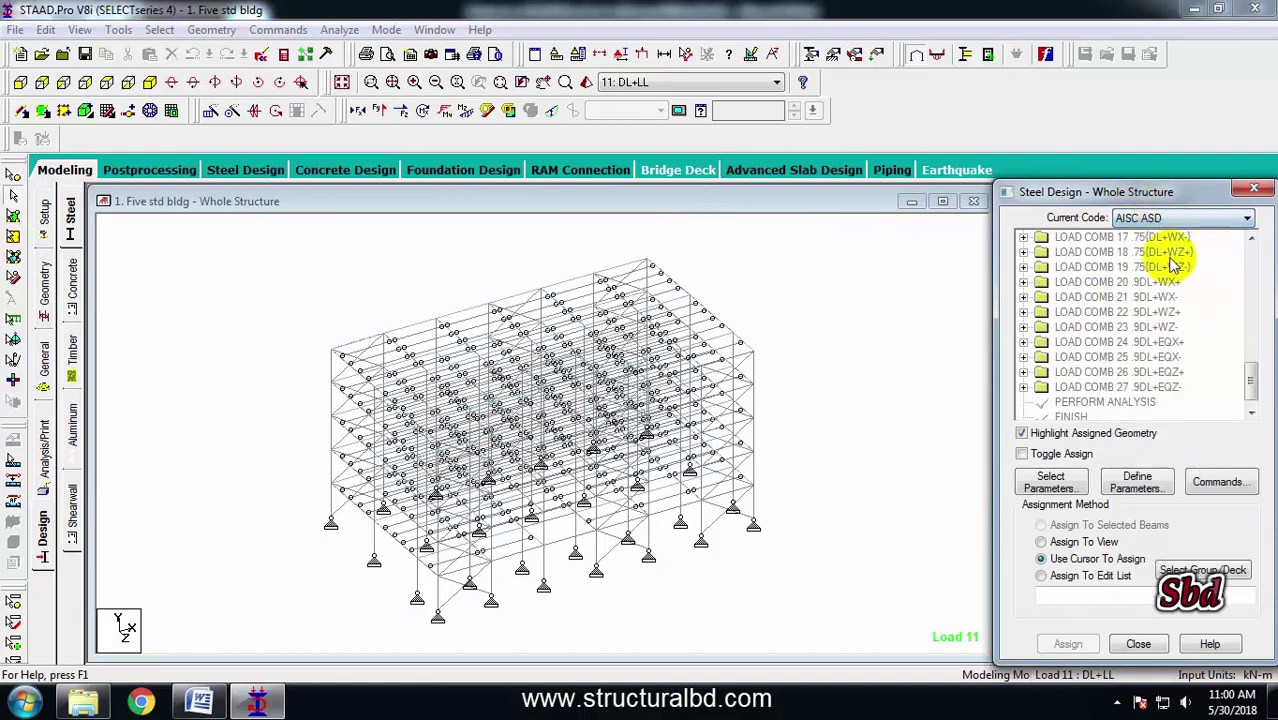
Define and add an FYLD design parameter with a steel yield strength of 345000 kN/m2.
left_click(1140, 483)
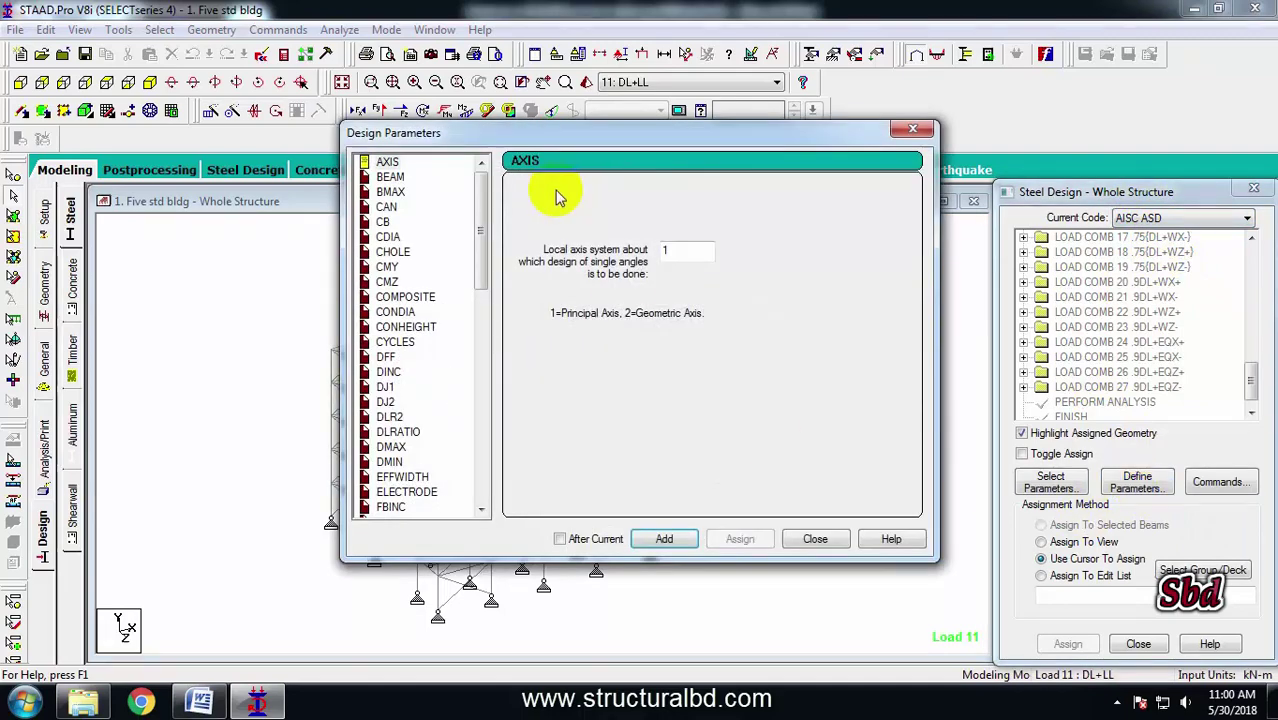
left_click_drag(516, 143, 719, 150)
left_click_drag(685, 257, 685, 320)
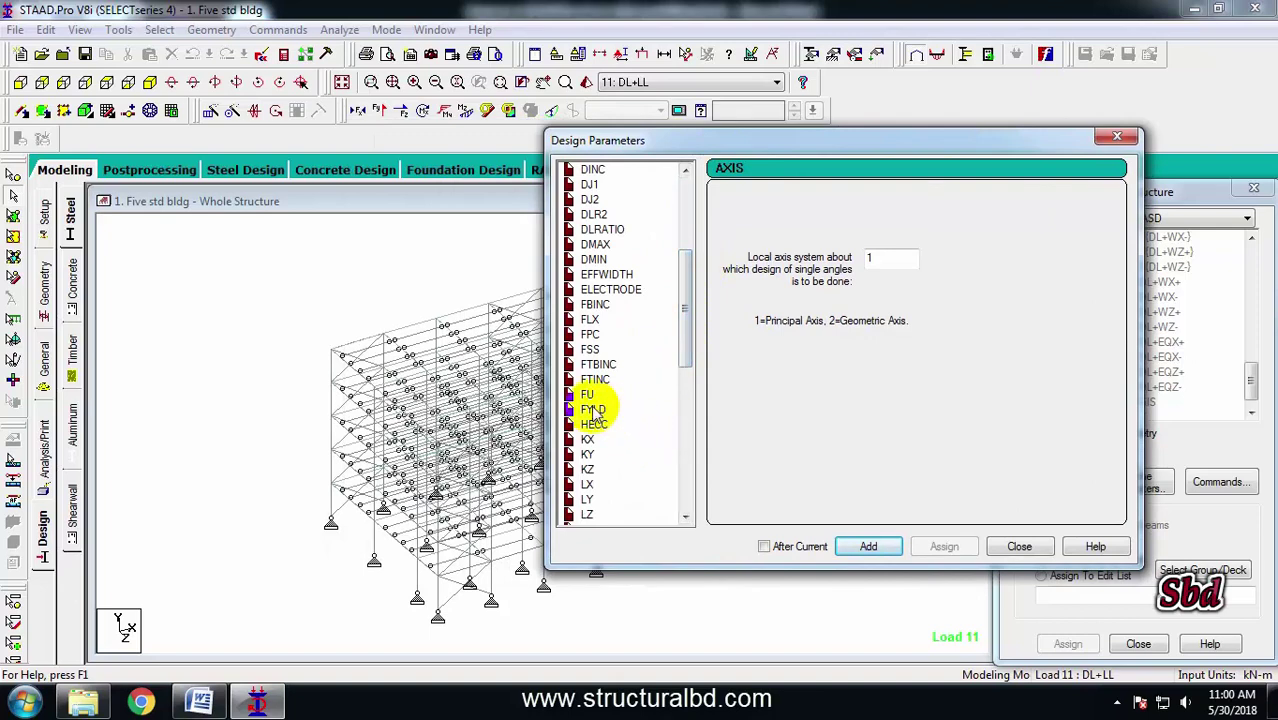
left_click(593, 409)
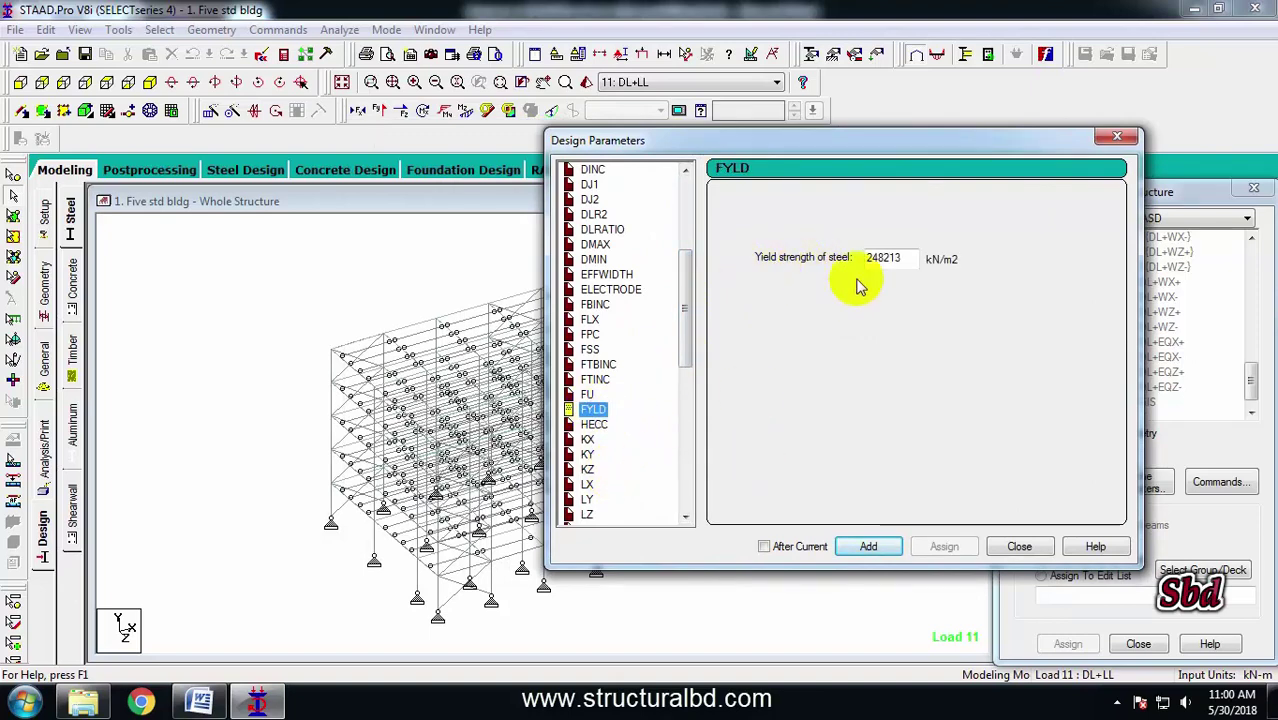
double_click(884, 259)
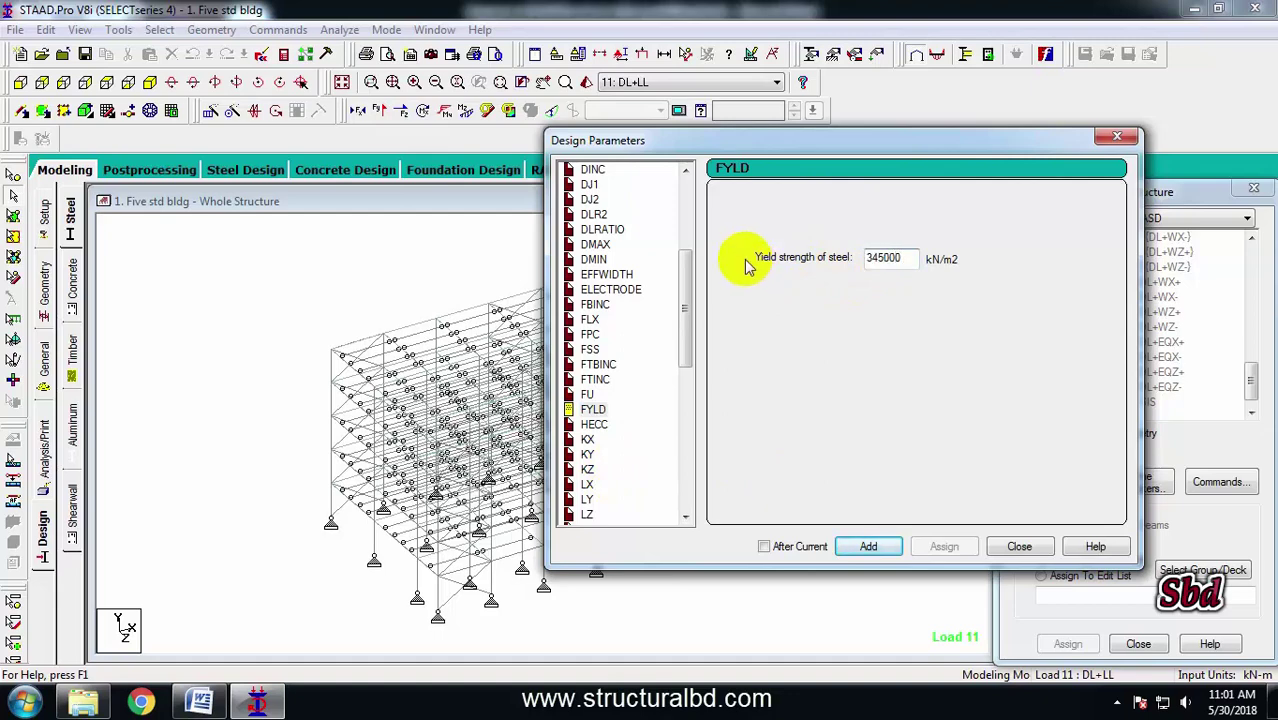
left_click(869, 547)
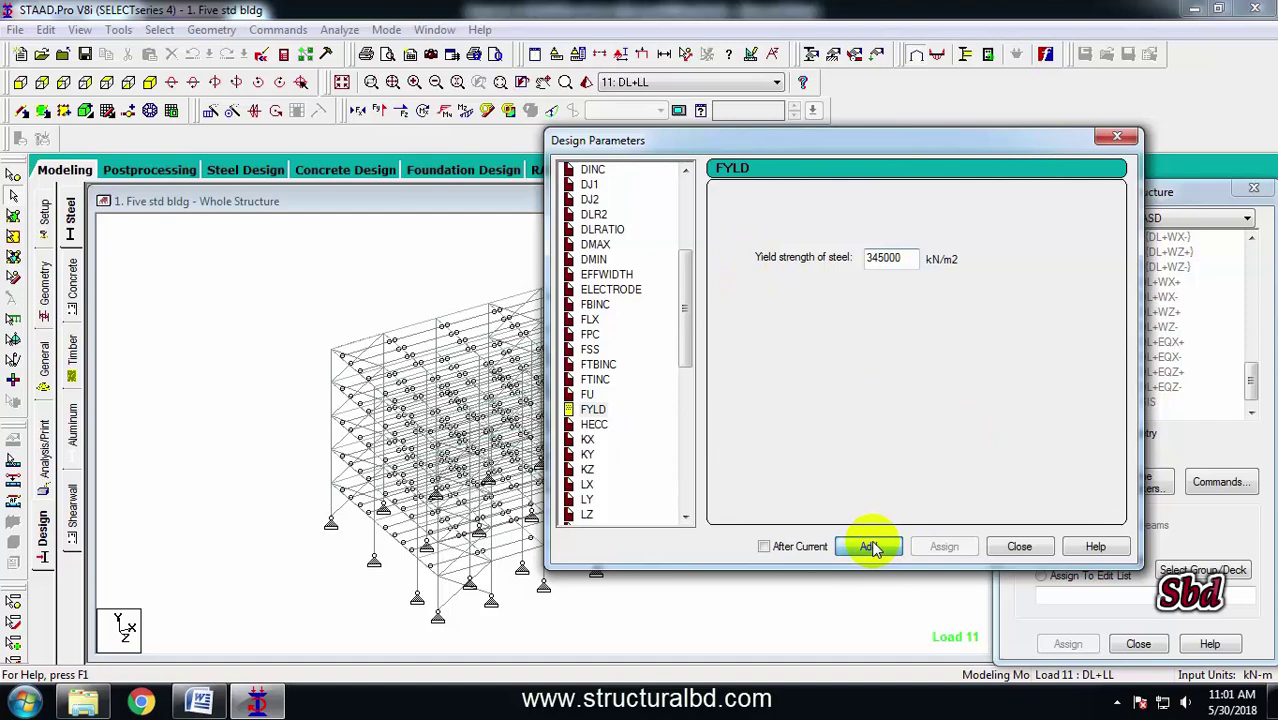
Add a UNT parameter of 0.6 m for the unsupported top flange length, and select the FYLD 345000 entry under PARAMETER 1.
left_click_drag(685, 302, 668, 450)
left_click(592, 440)
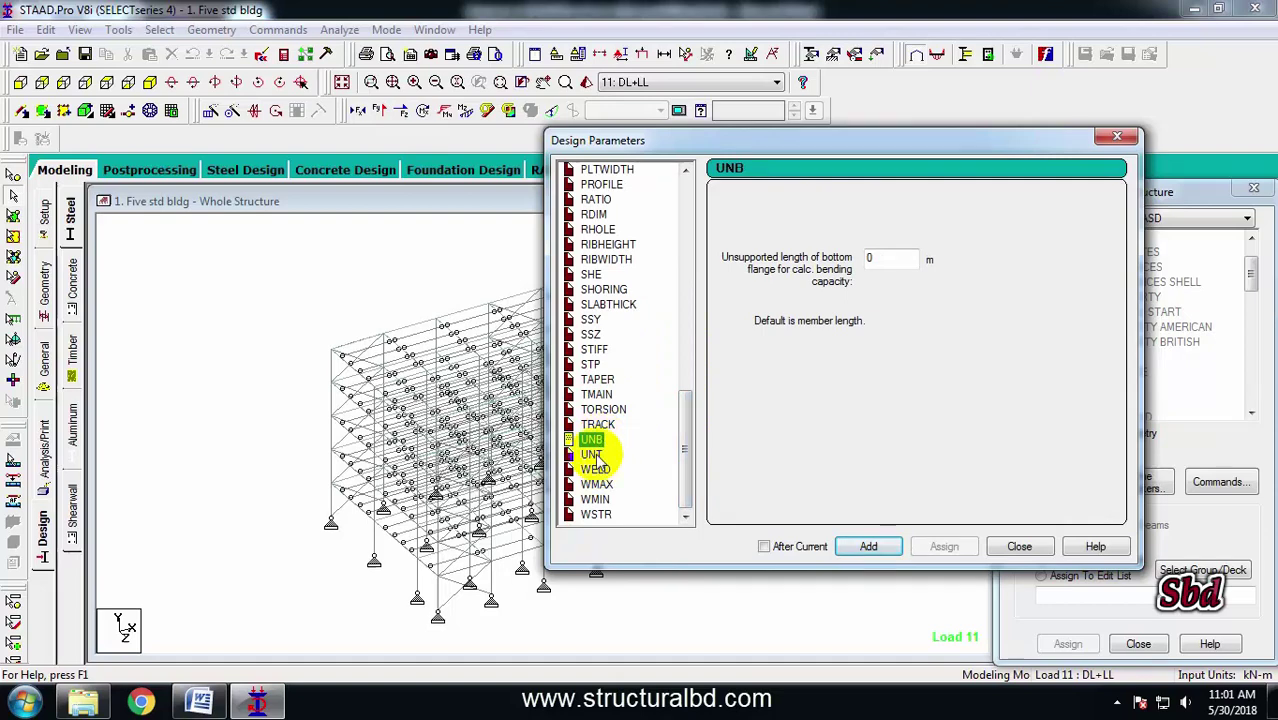
left_click(591, 455)
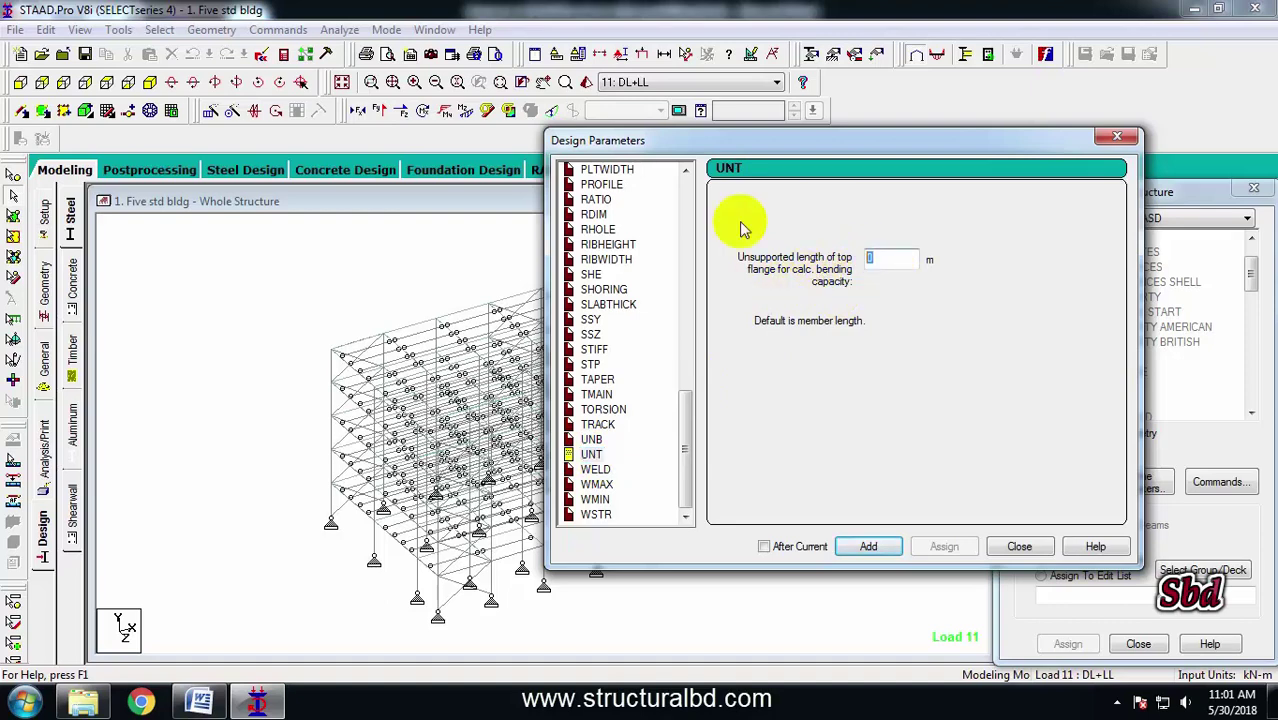
left_click_drag(737, 146, 790, 153)
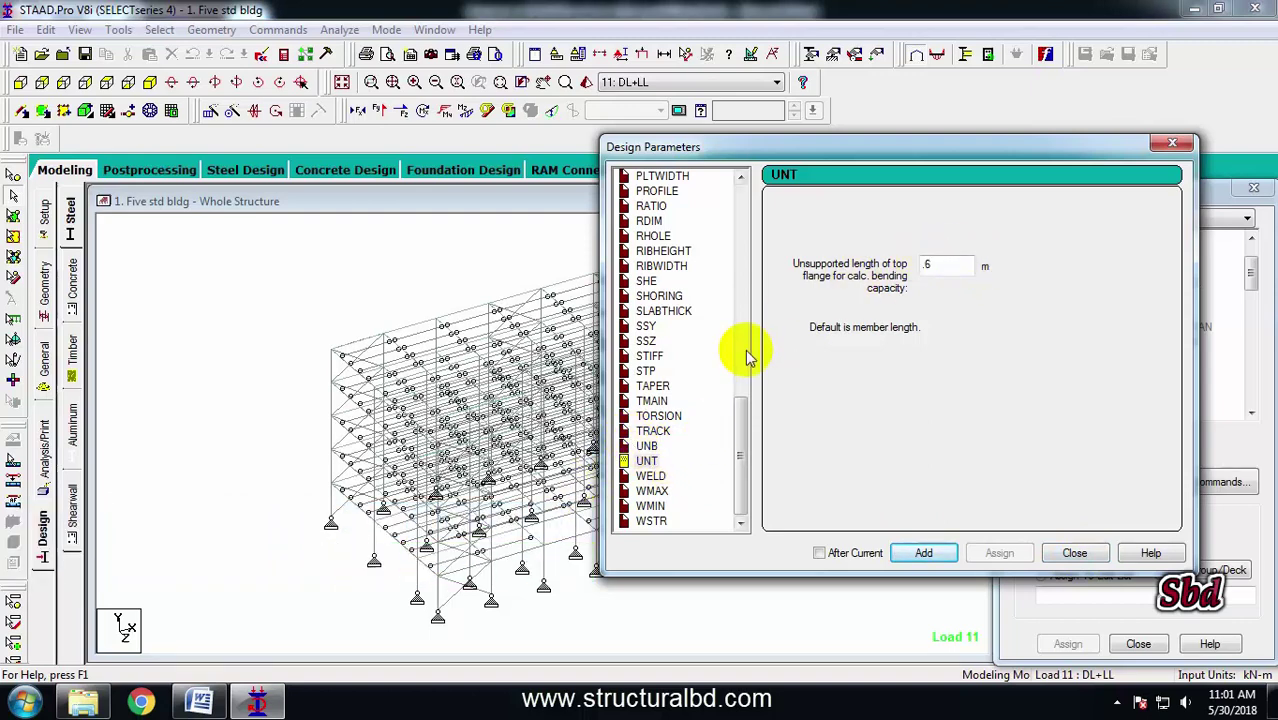
left_click_drag(980, 160, 800, 99)
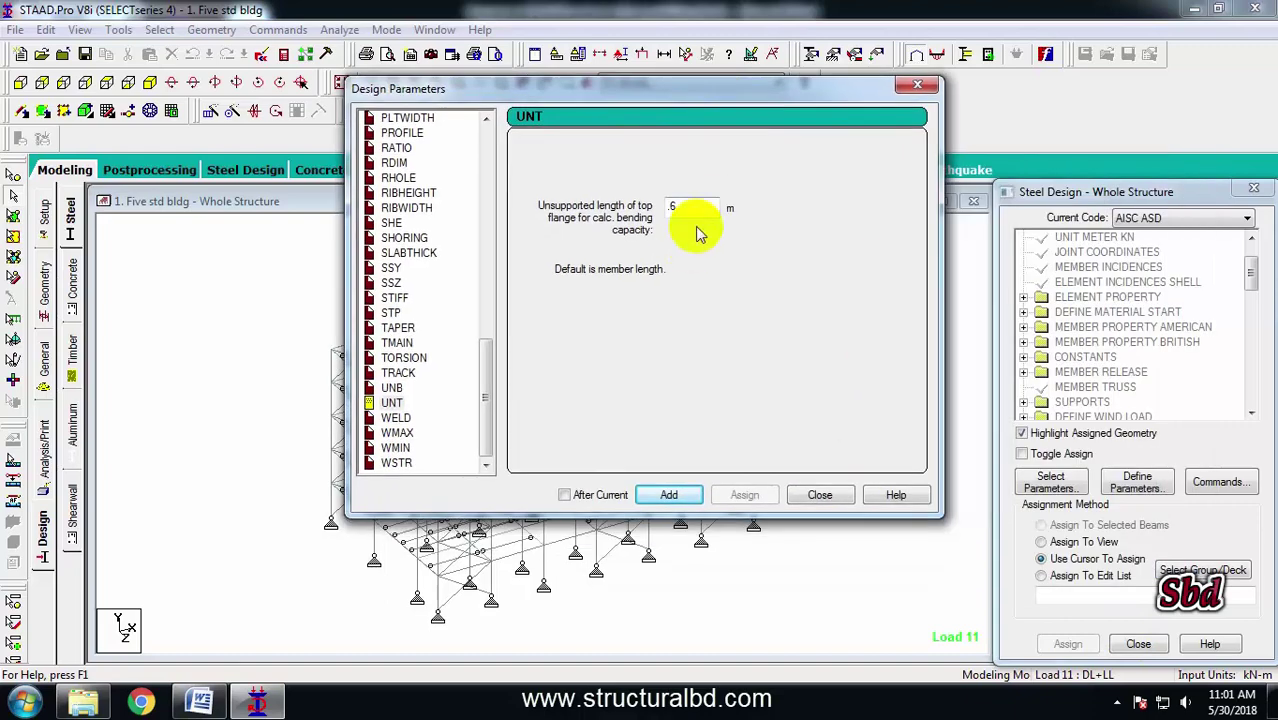
left_click(822, 494)
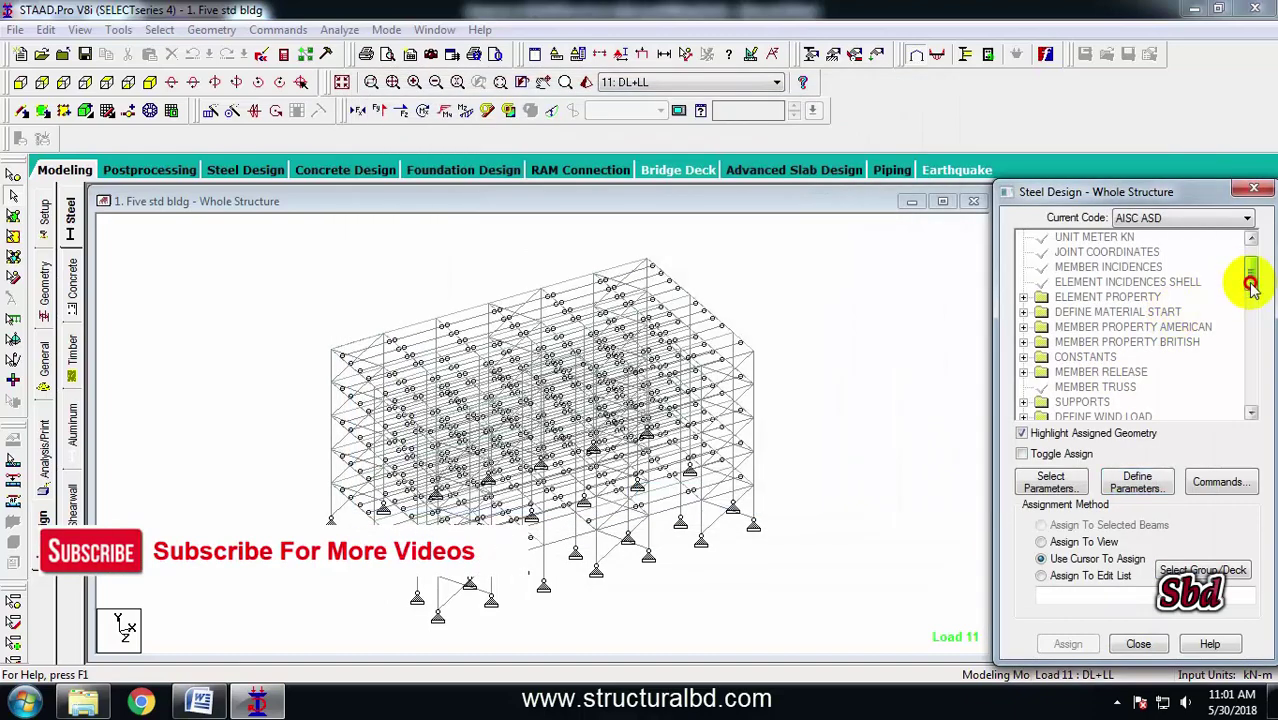
left_click_drag(1249, 277, 1249, 394)
left_click(1104, 372)
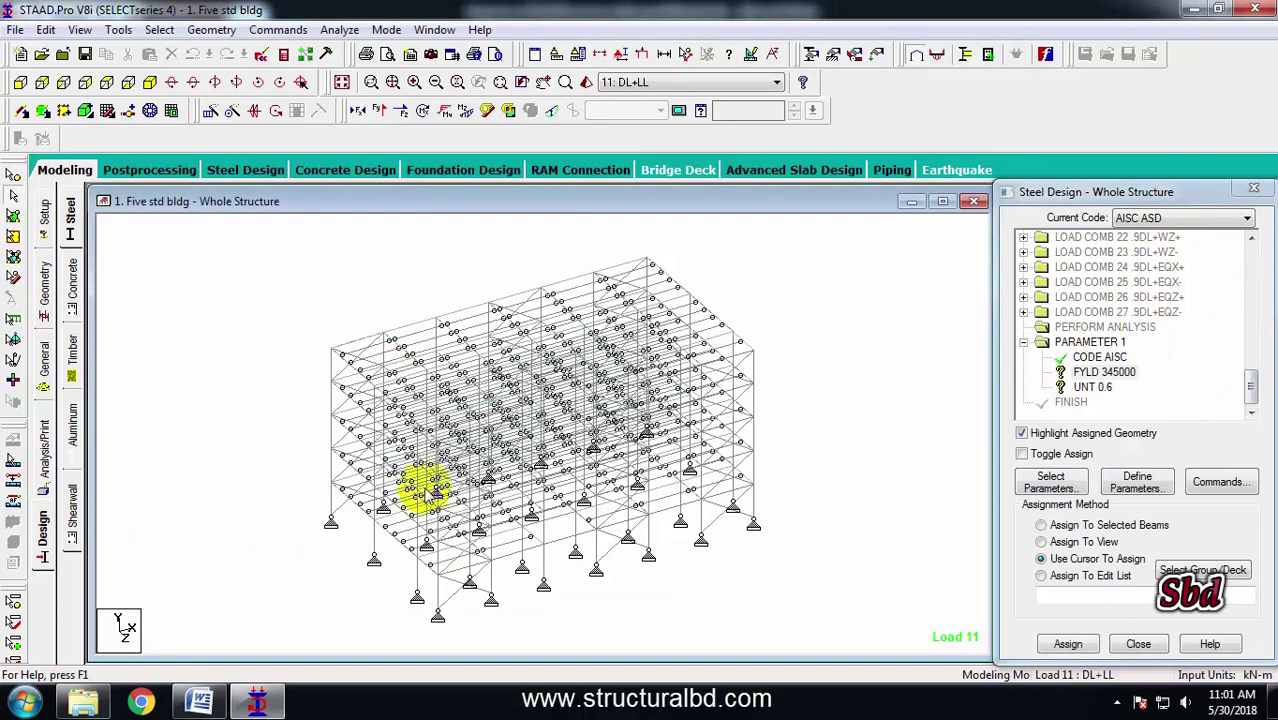
middle_click_drag(816, 444, 814, 432)
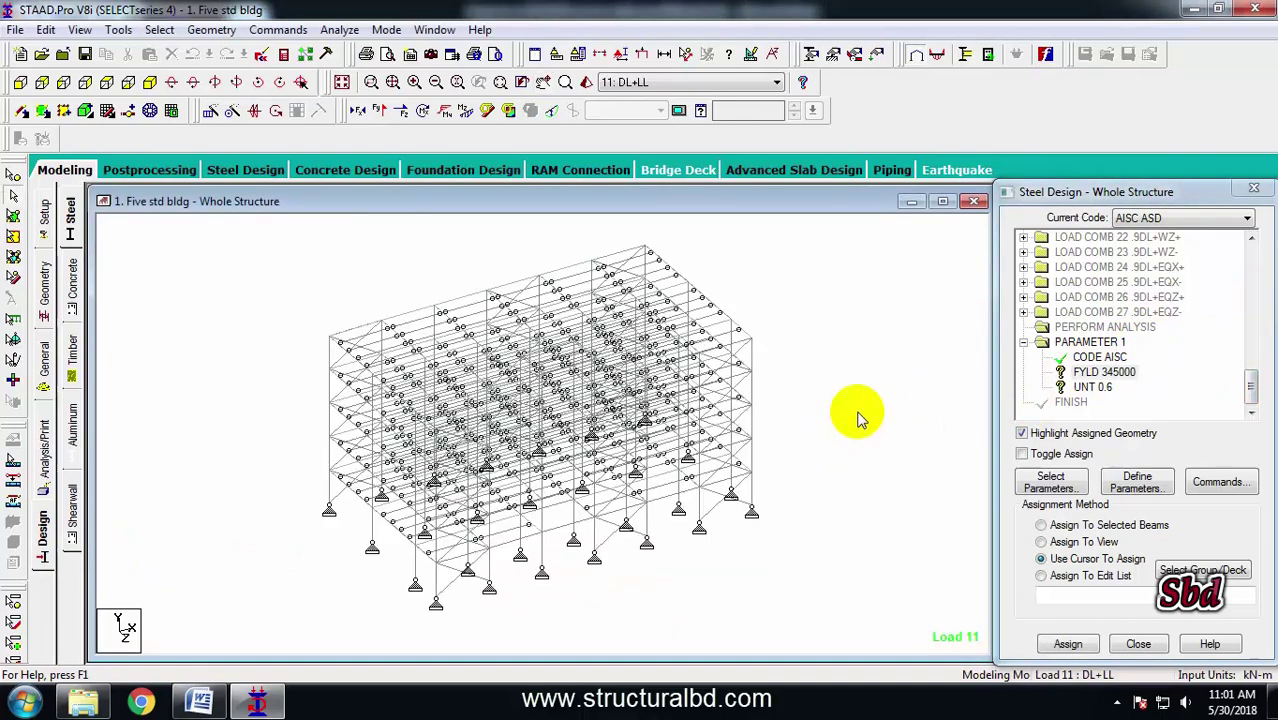
scroll(857, 415, "up", 3)
scroll(740, 488, "down", 2)
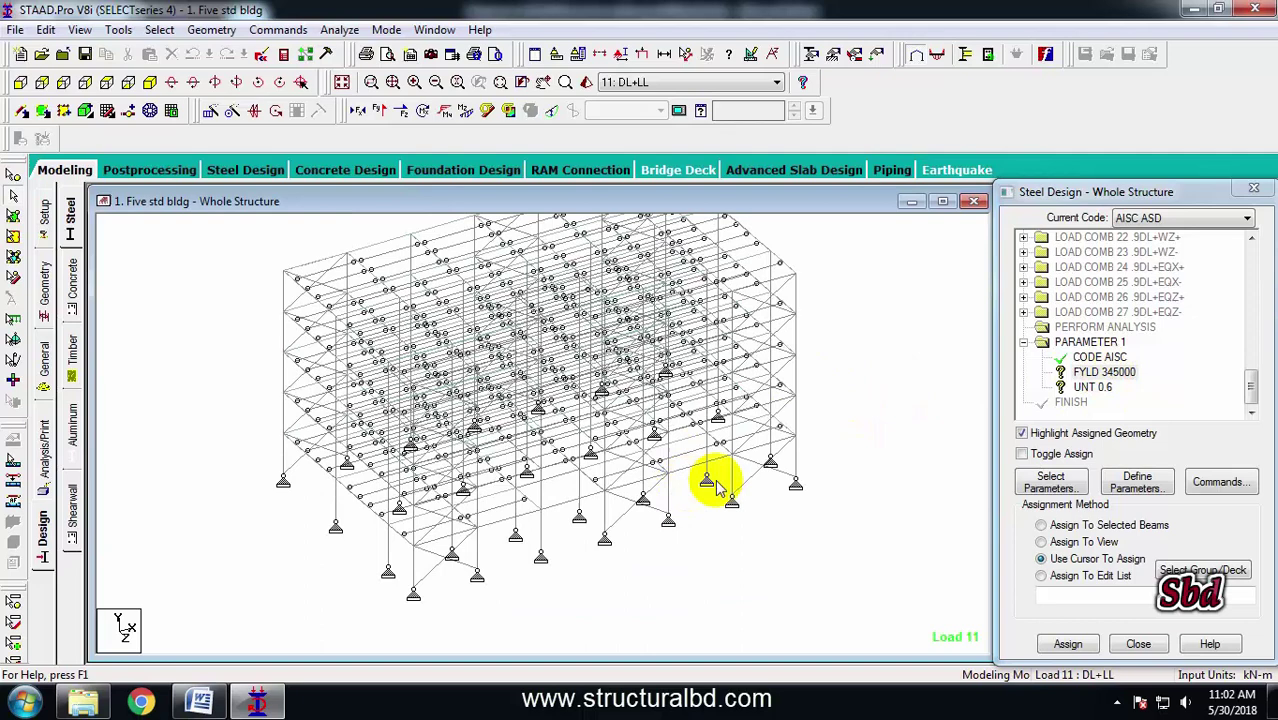
scroll(716, 486, "up", 1)
left_click(748, 484)
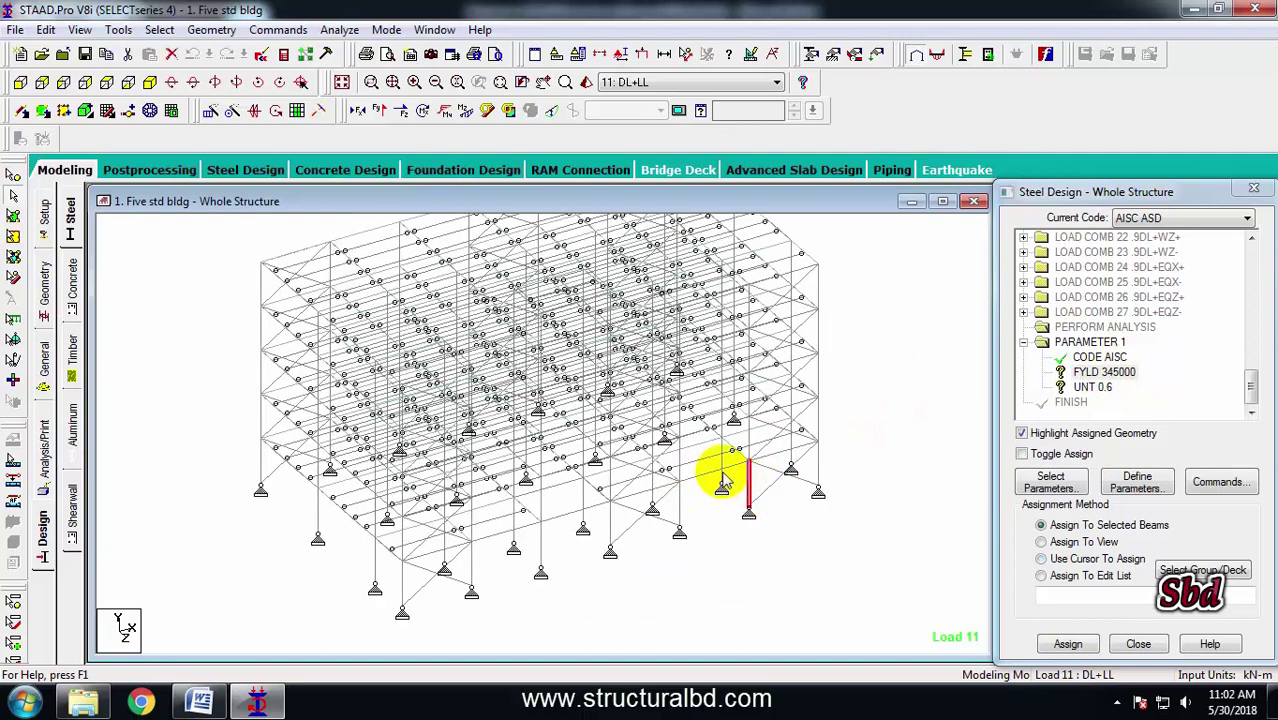
left_click(708, 470)
left_click(875, 434)
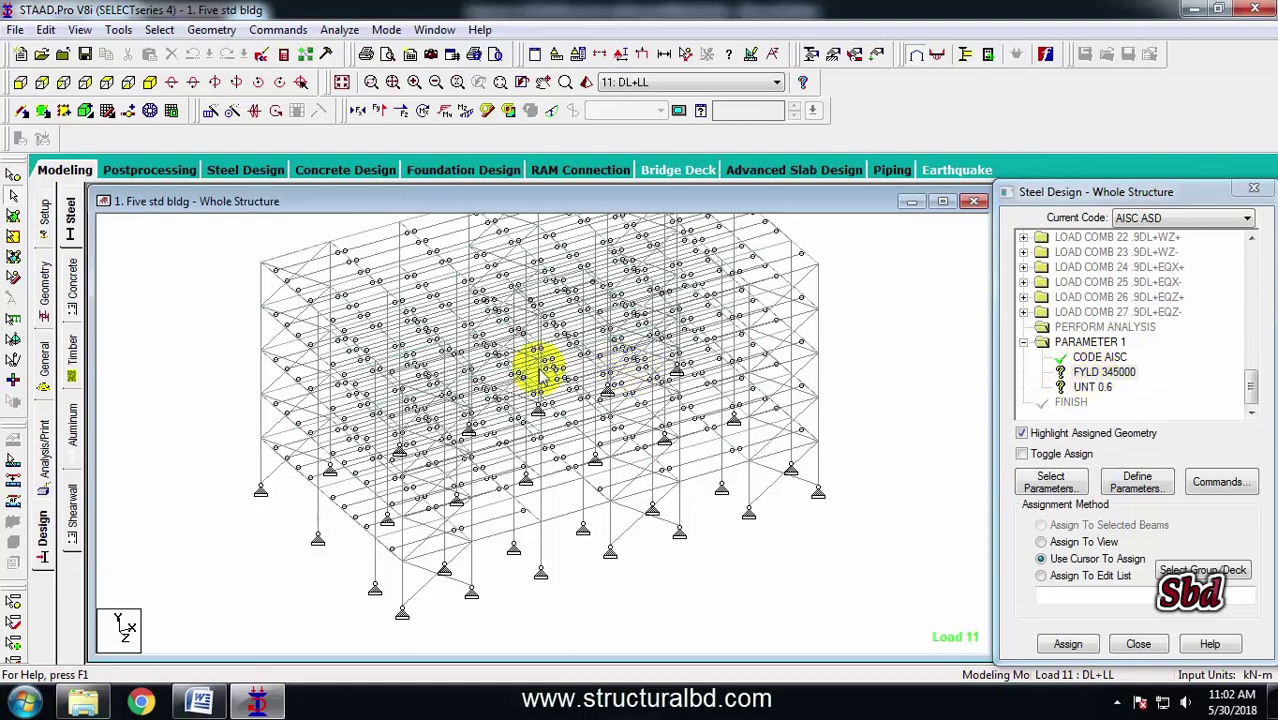
scroll(541, 366, "down", 1)
middle_click_drag(672, 374, 642, 428)
scroll(600, 340, "down", 1)
middle_click_drag(593, 342, 707, 408)
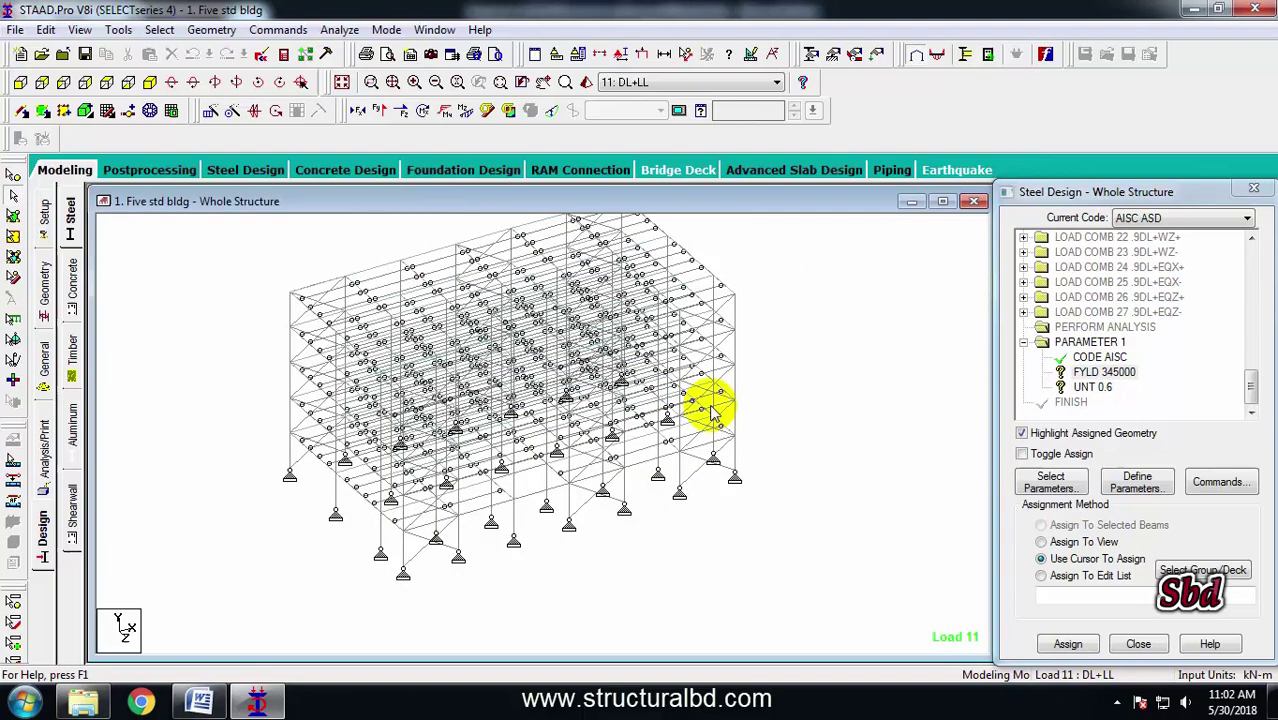
Assign the FYLD 345000 parameter to all members of the structure with Assign To View.
left_click(1118, 373)
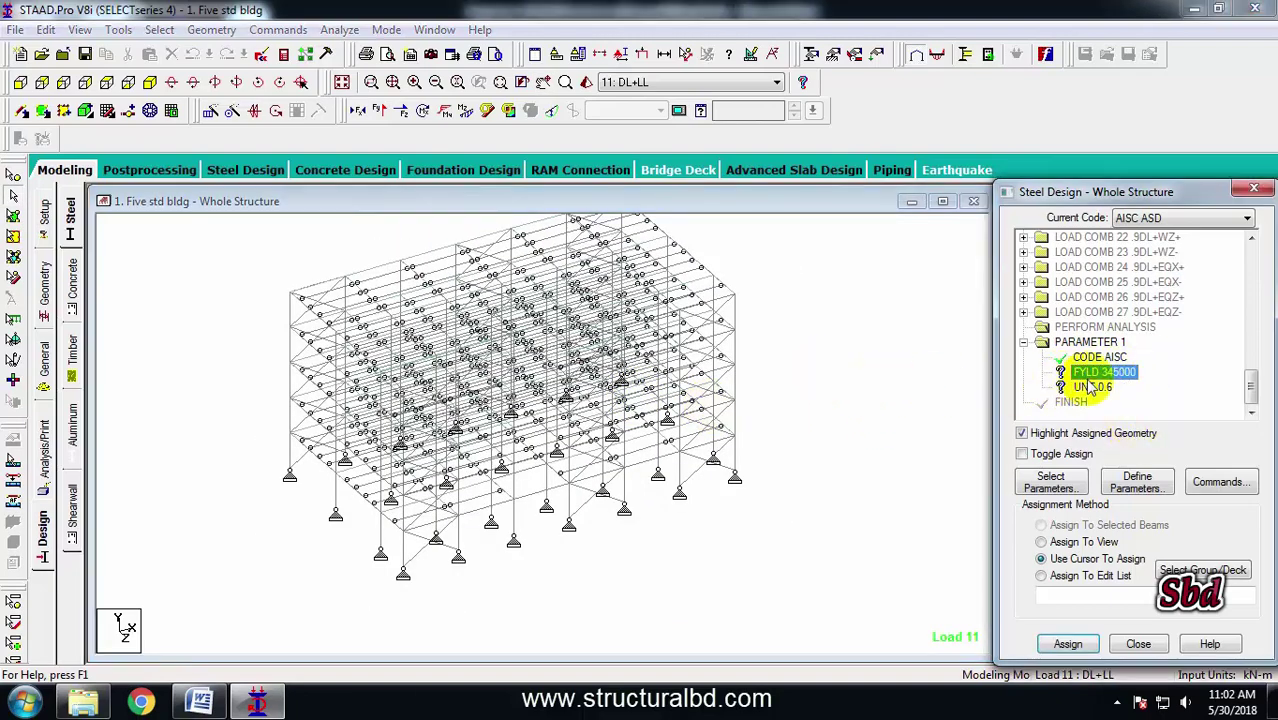
left_click(1062, 543)
left_click(1067, 644)
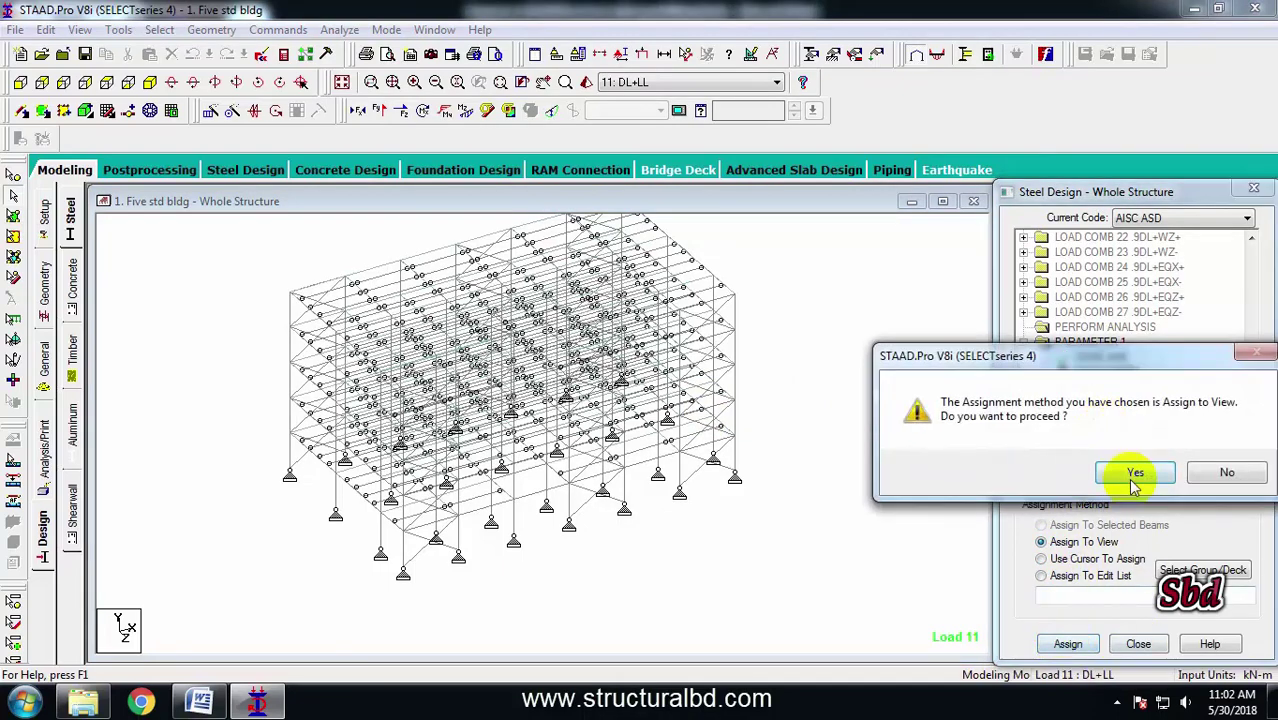
left_click(1131, 475)
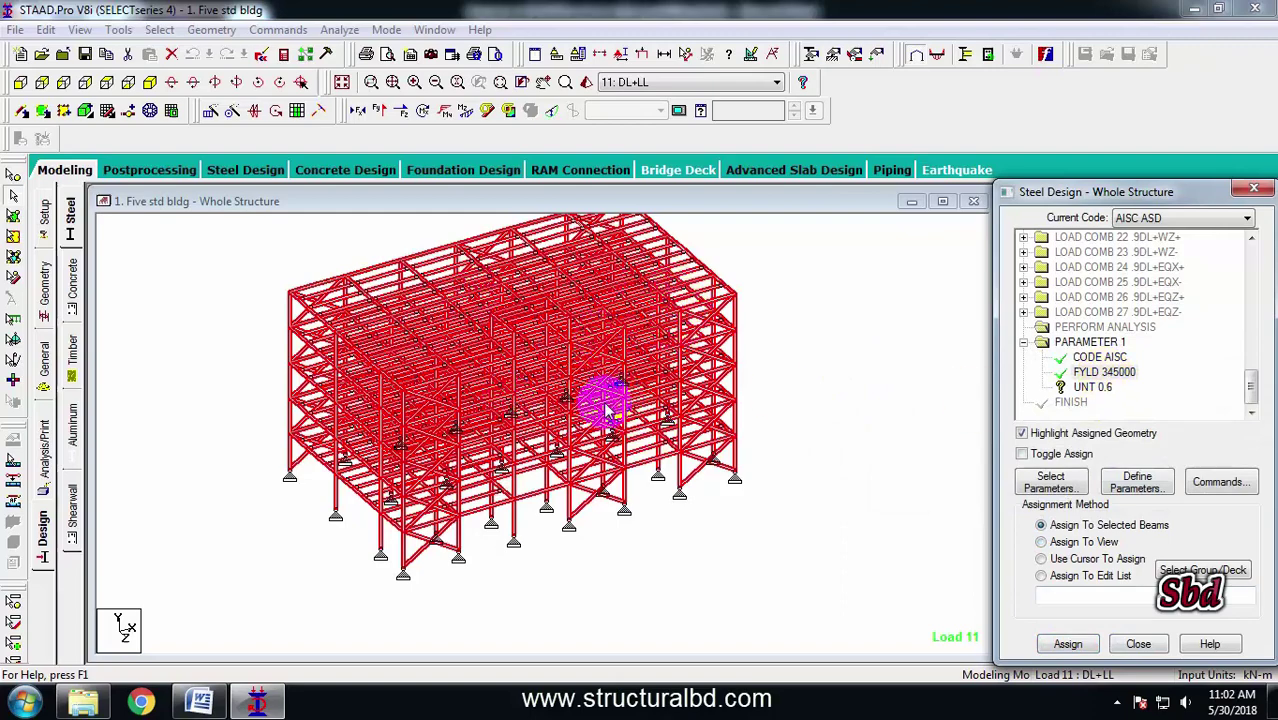
Select all beams with the 7 Taper property and assign the UNT 0.6 parameter to the selected beams.
left_click(1090, 388)
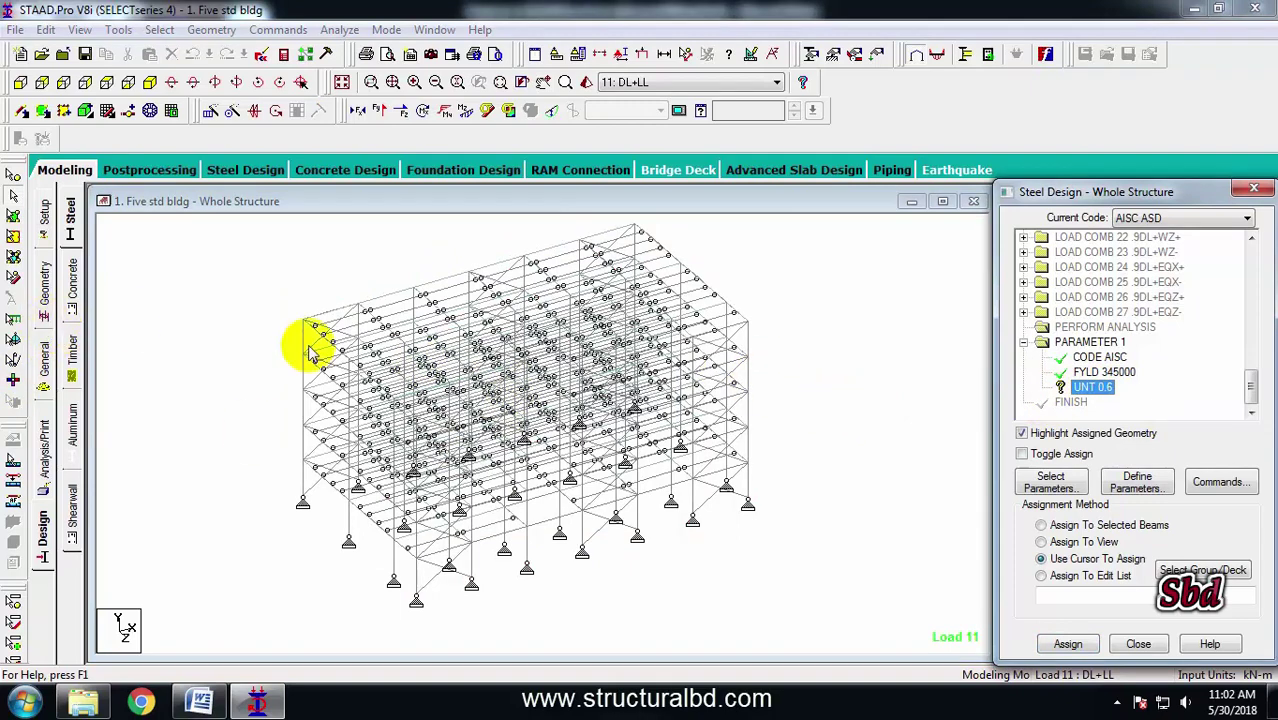
left_click(205, 251)
left_click(160, 29)
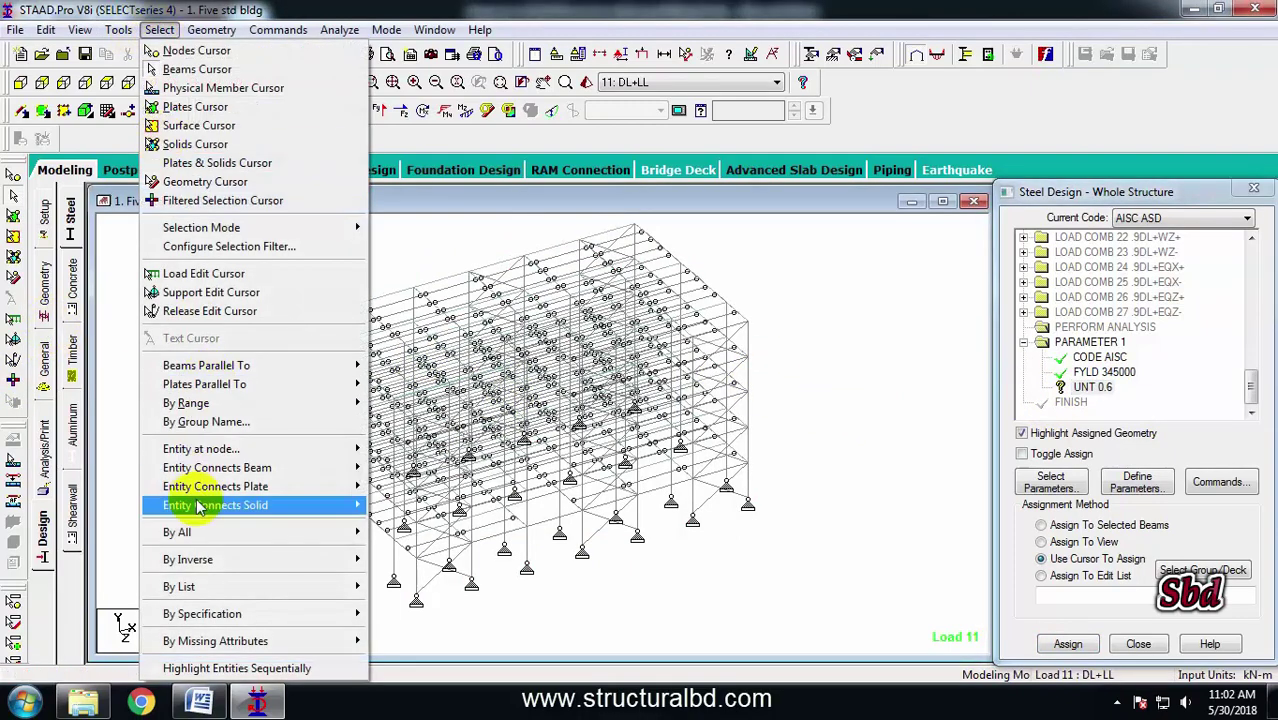
mouse_move(245, 612)
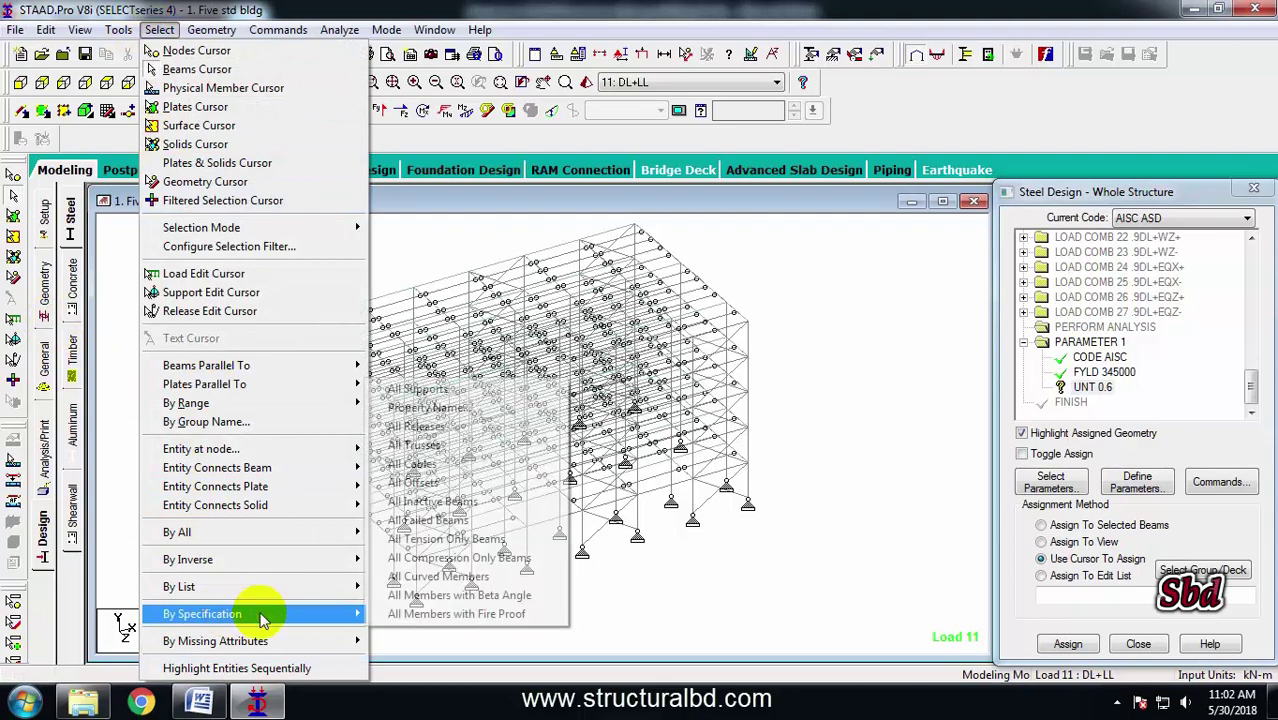
left_click(440, 415)
left_click(768, 397)
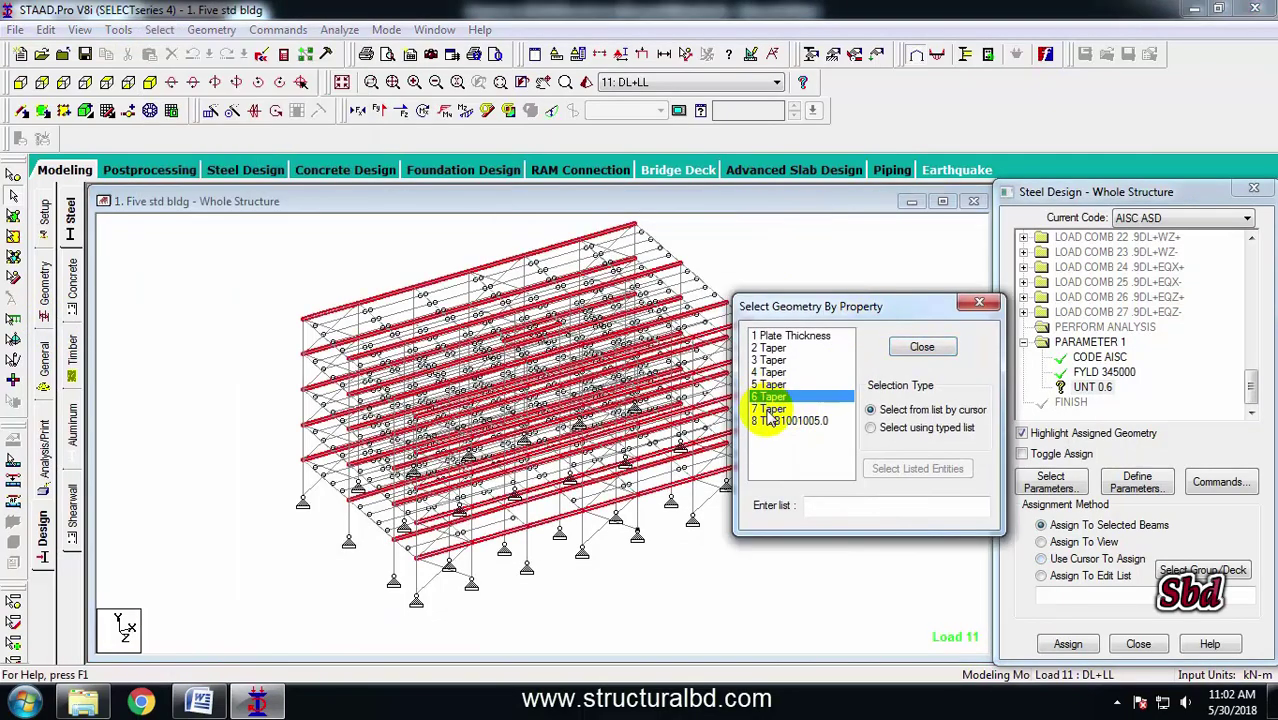
left_click(772, 409)
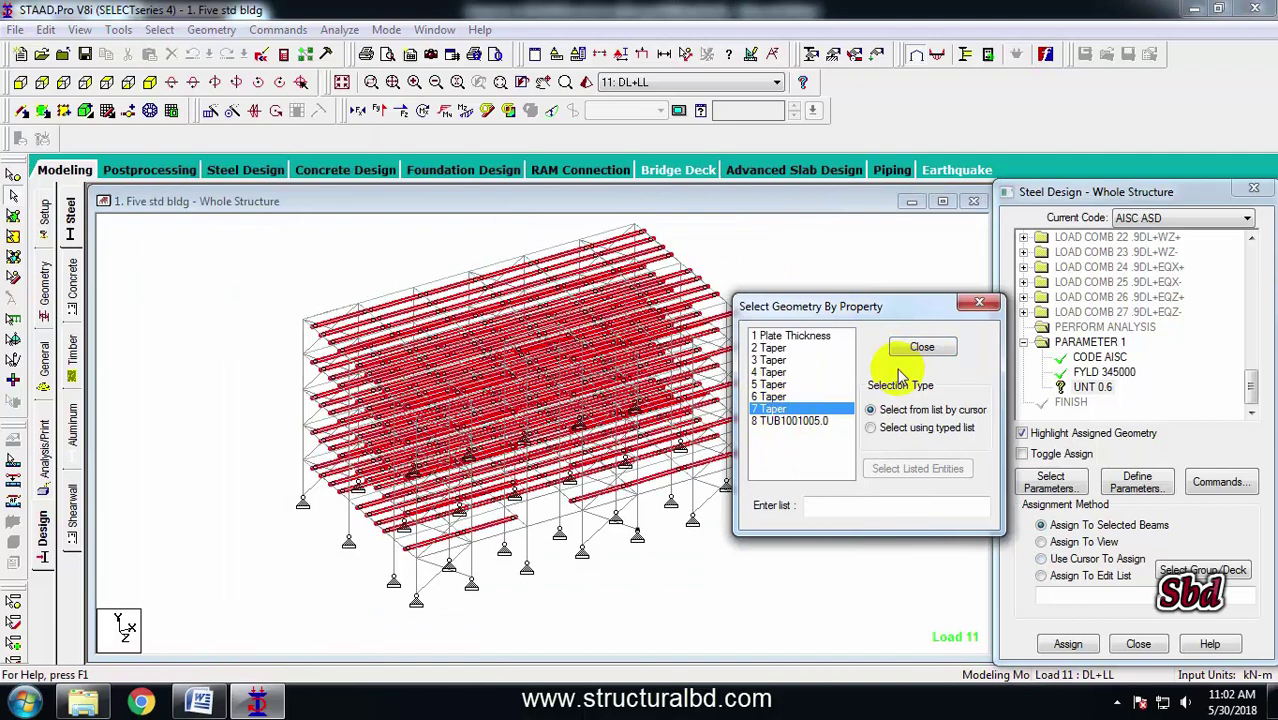
left_click(928, 348)
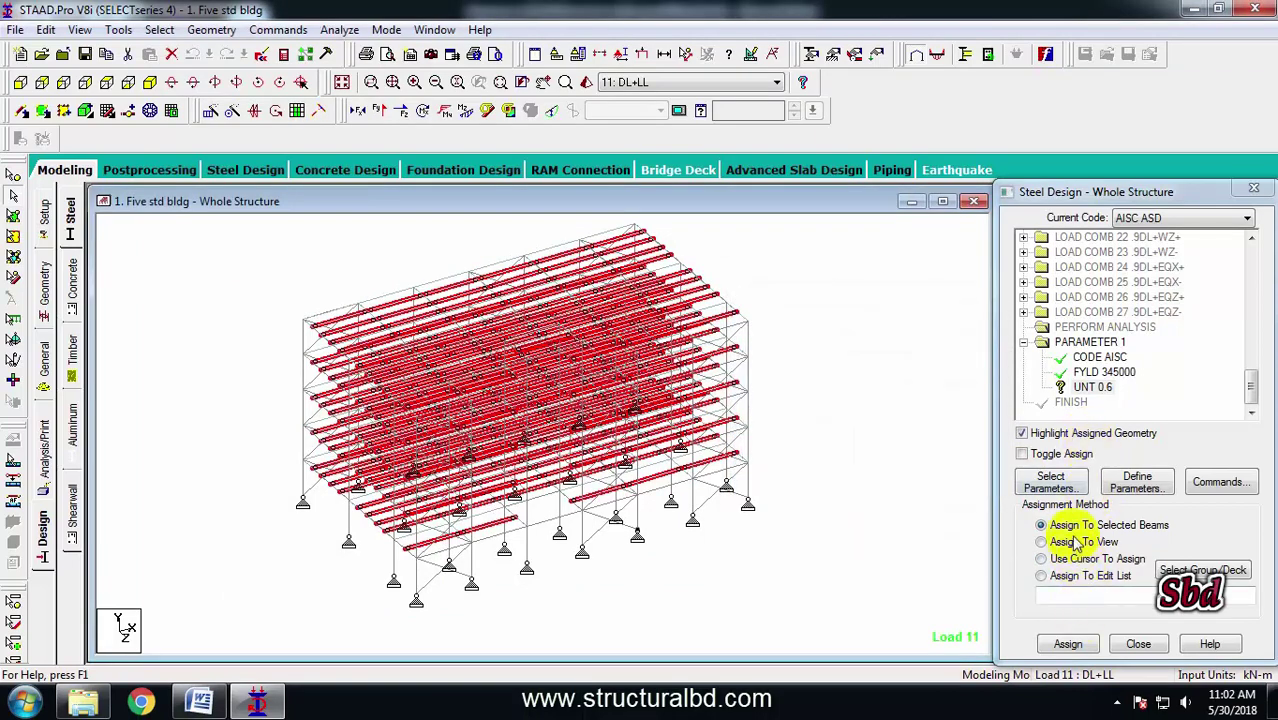
left_click(1067, 643)
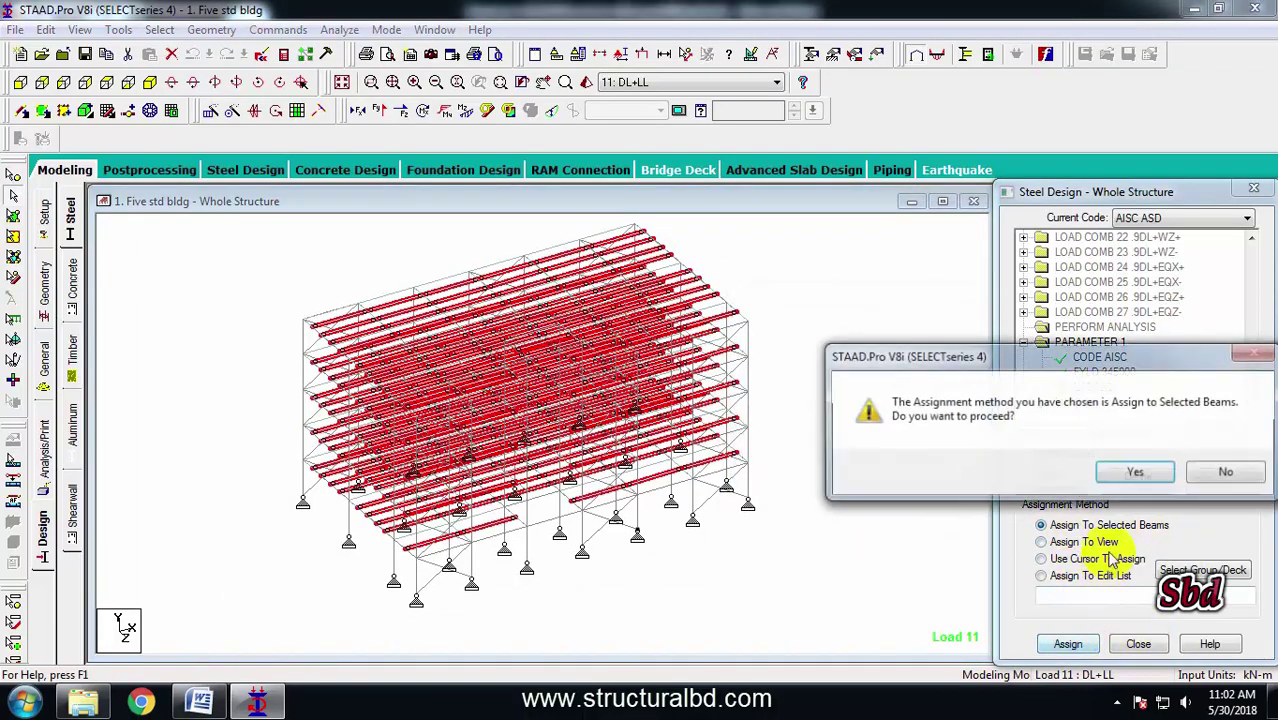
left_click(1135, 474)
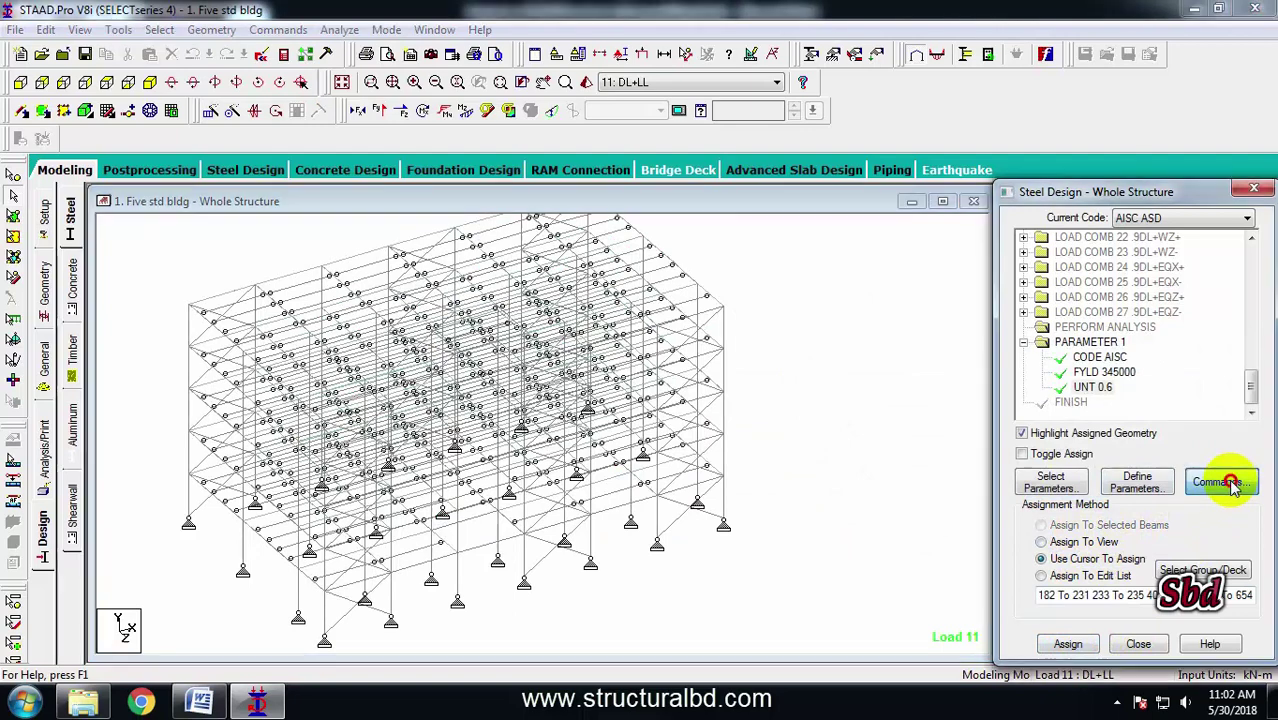
Add the CHECK CODE and TAKE OFF design commands to the steel design.
left_click(1222, 481)
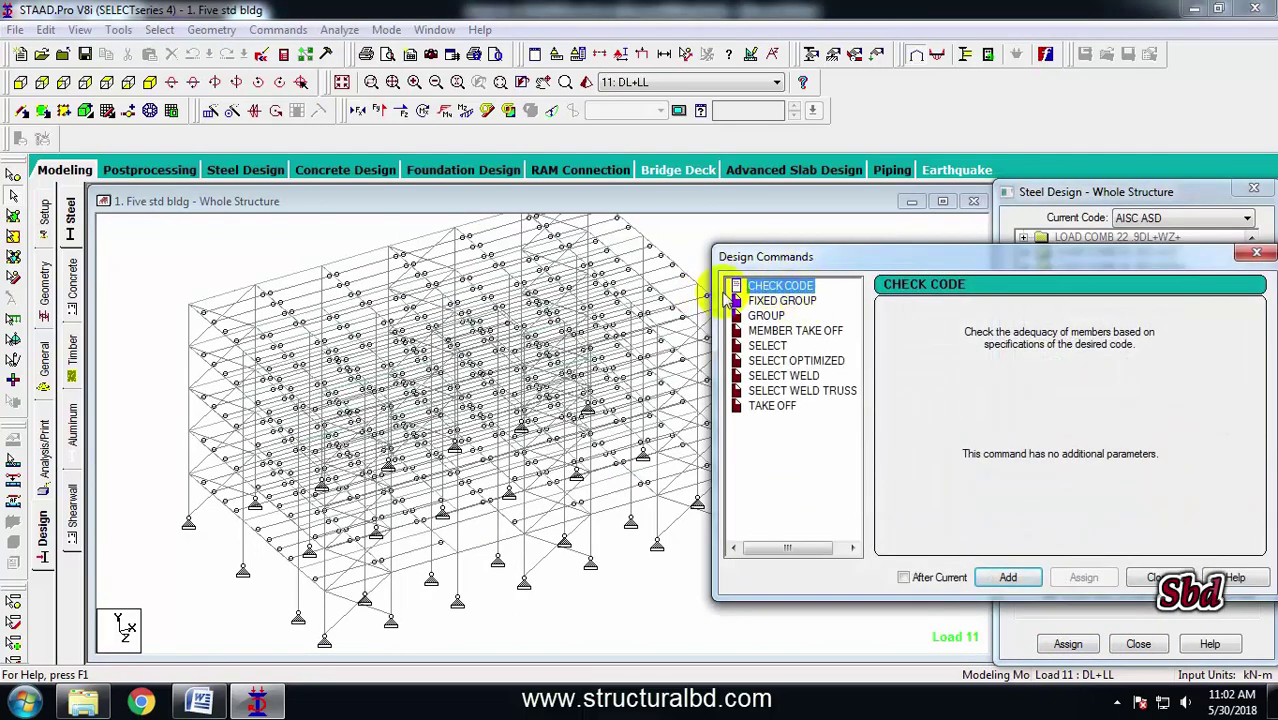
left_click(1010, 578)
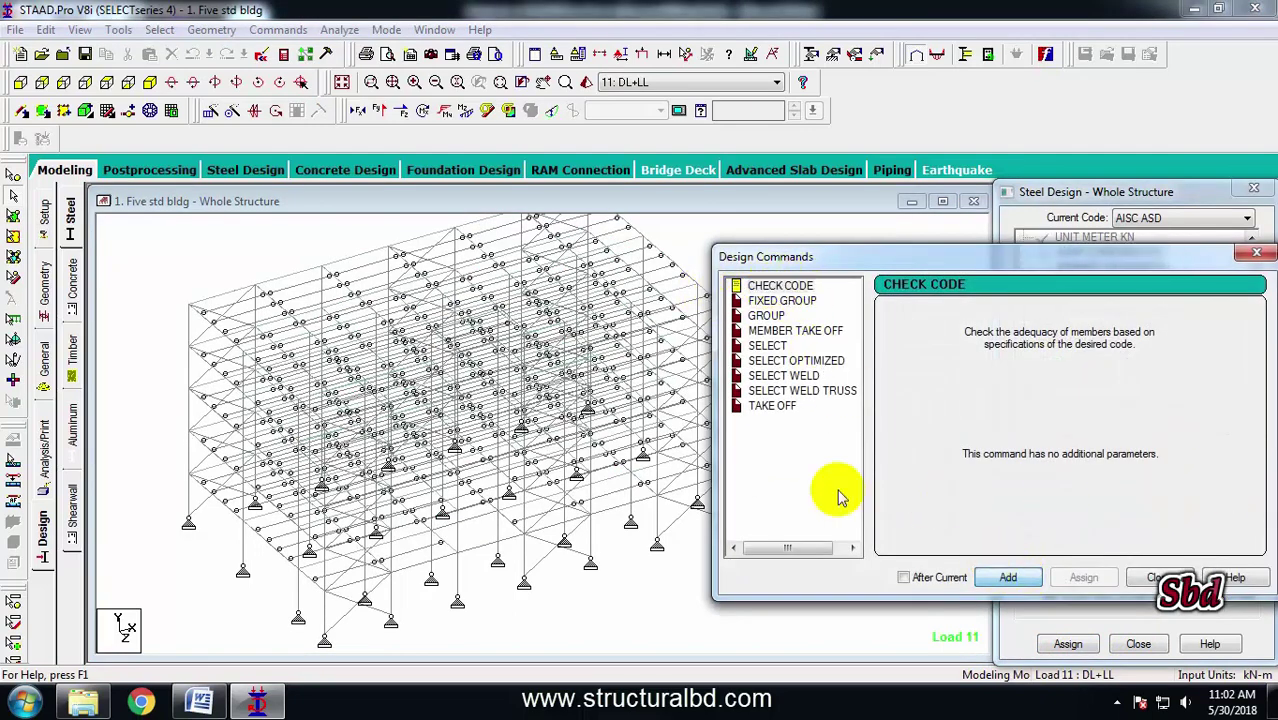
left_click(775, 407)
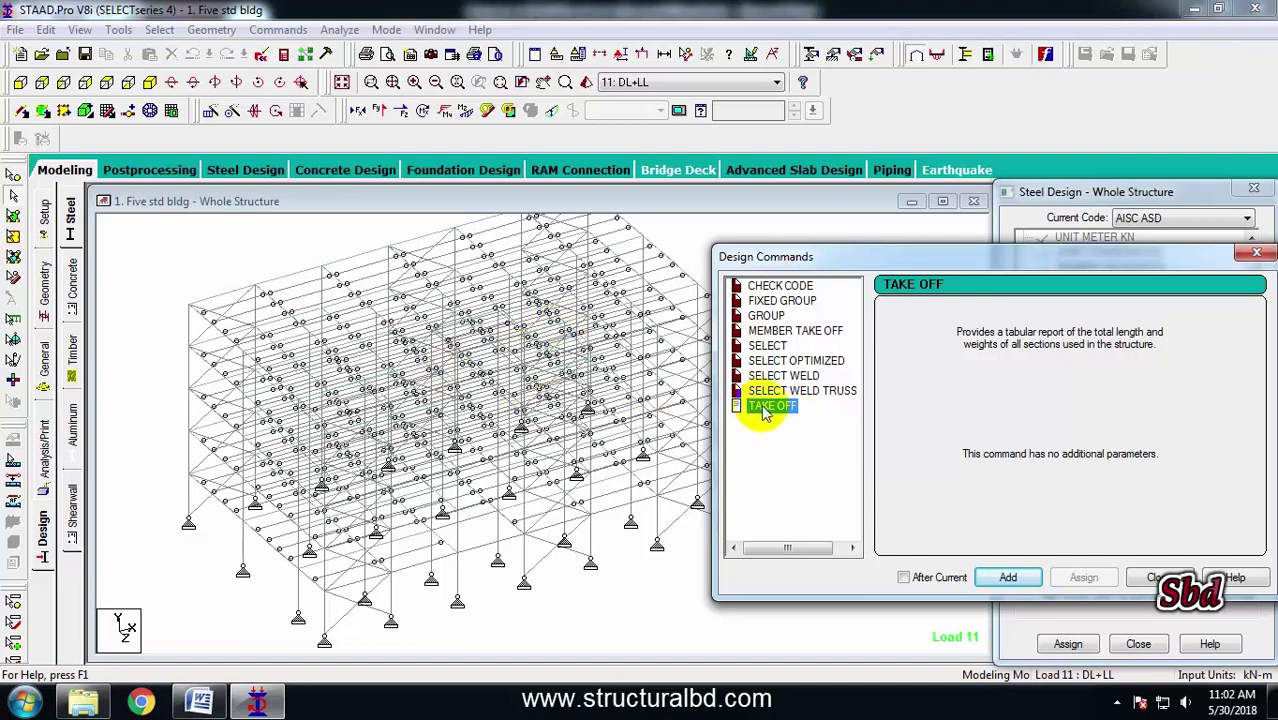
left_click(1010, 579)
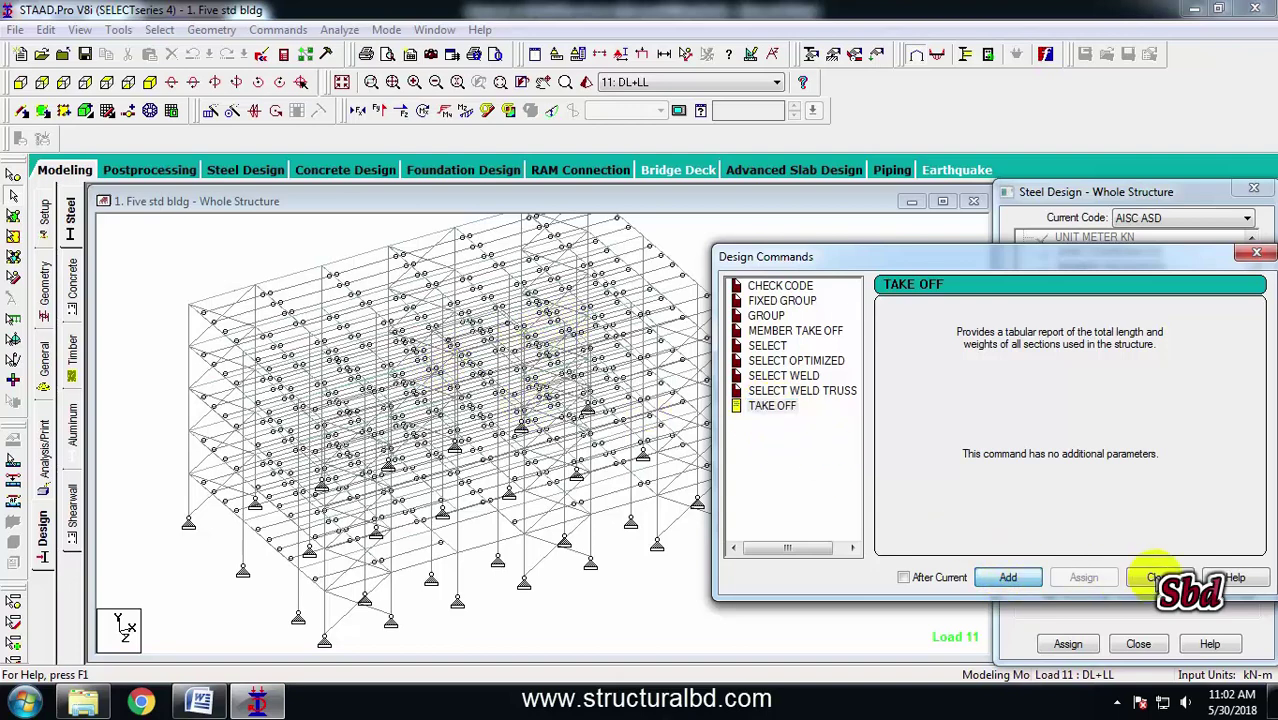
left_click(1157, 577)
Assign the CHECK CODE command to all members with Assign To View.
left_click_drag(1258, 280, 1248, 385)
left_click(1098, 358)
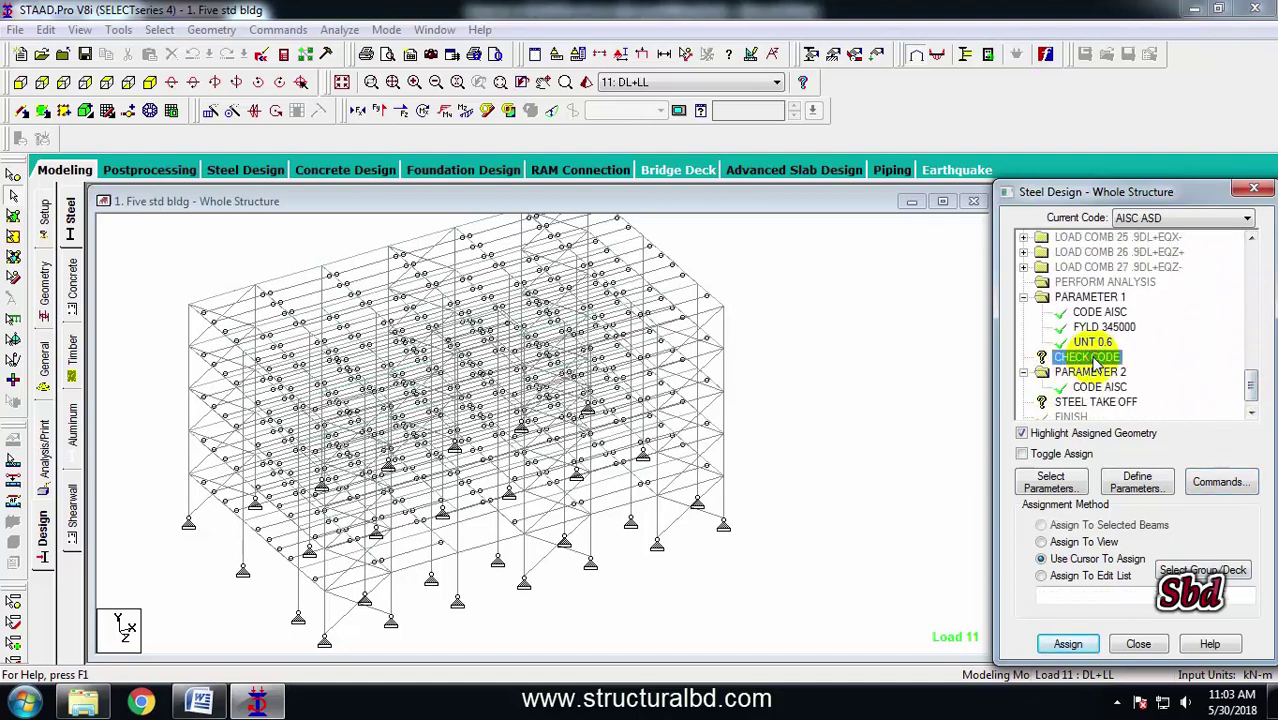
left_click(1074, 542)
left_click(1064, 643)
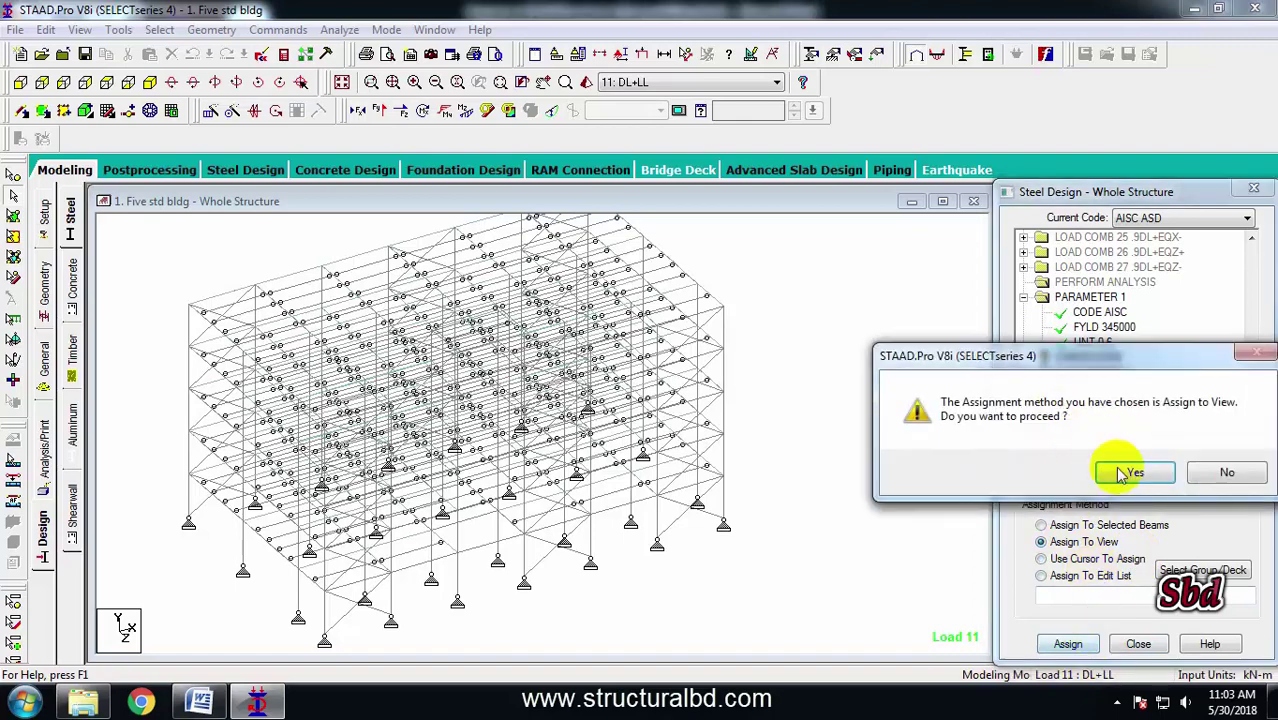
left_click(1058, 468)
Assign the STEEL TAKE OFF command to the whole structure with Assign To View.
left_click(1090, 402)
left_click(1042, 541)
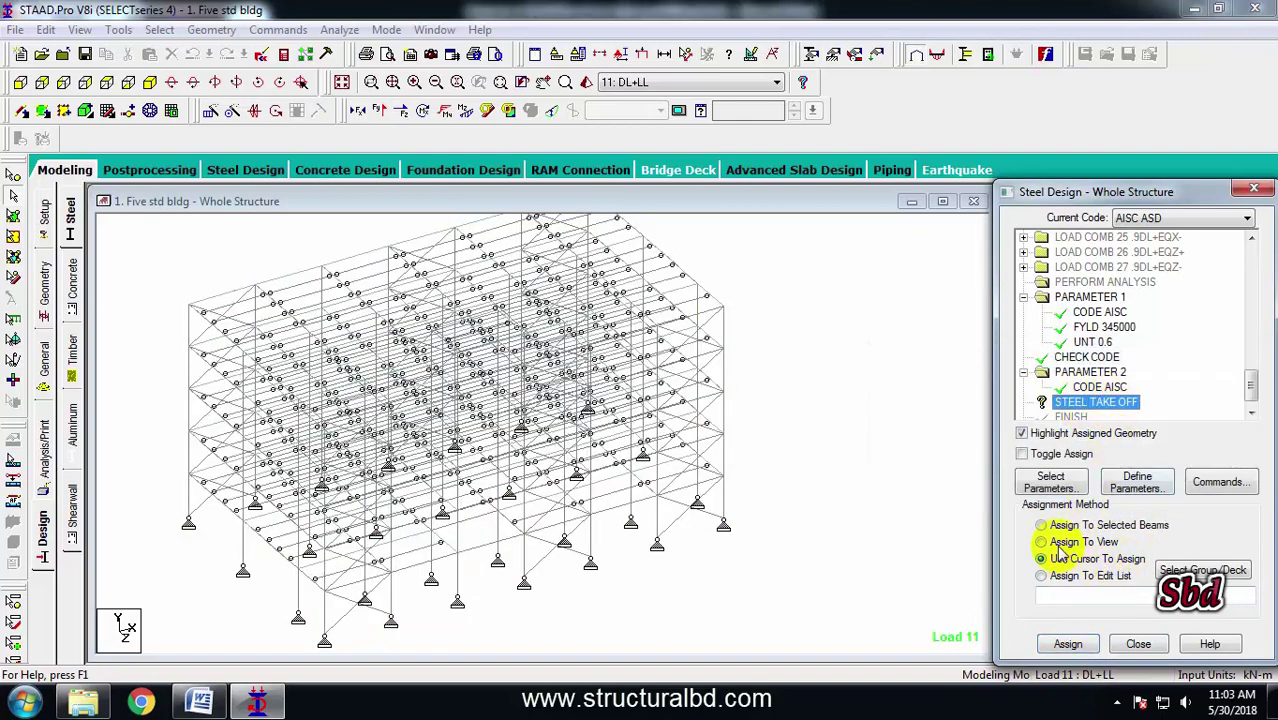
left_click(1068, 643)
left_click(1141, 465)
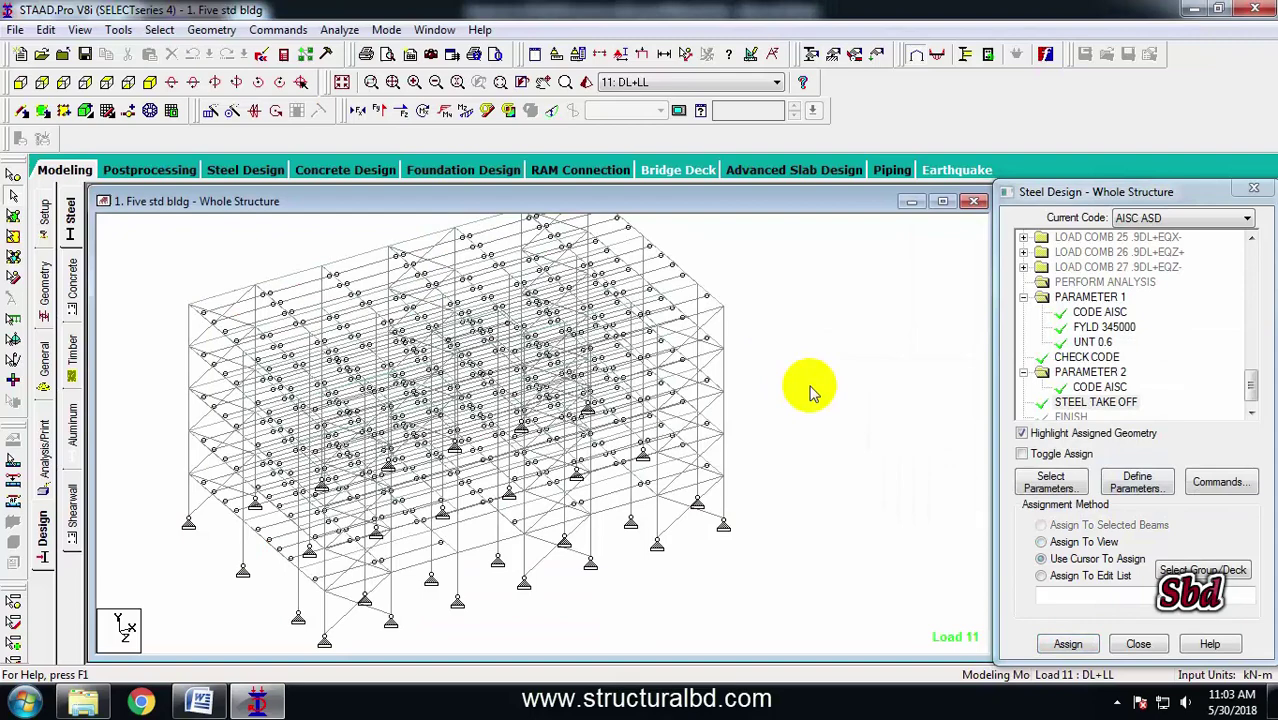
Save the structure, run the analysis and design, and continue to Post Processing Mode.
left_click(288, 348)
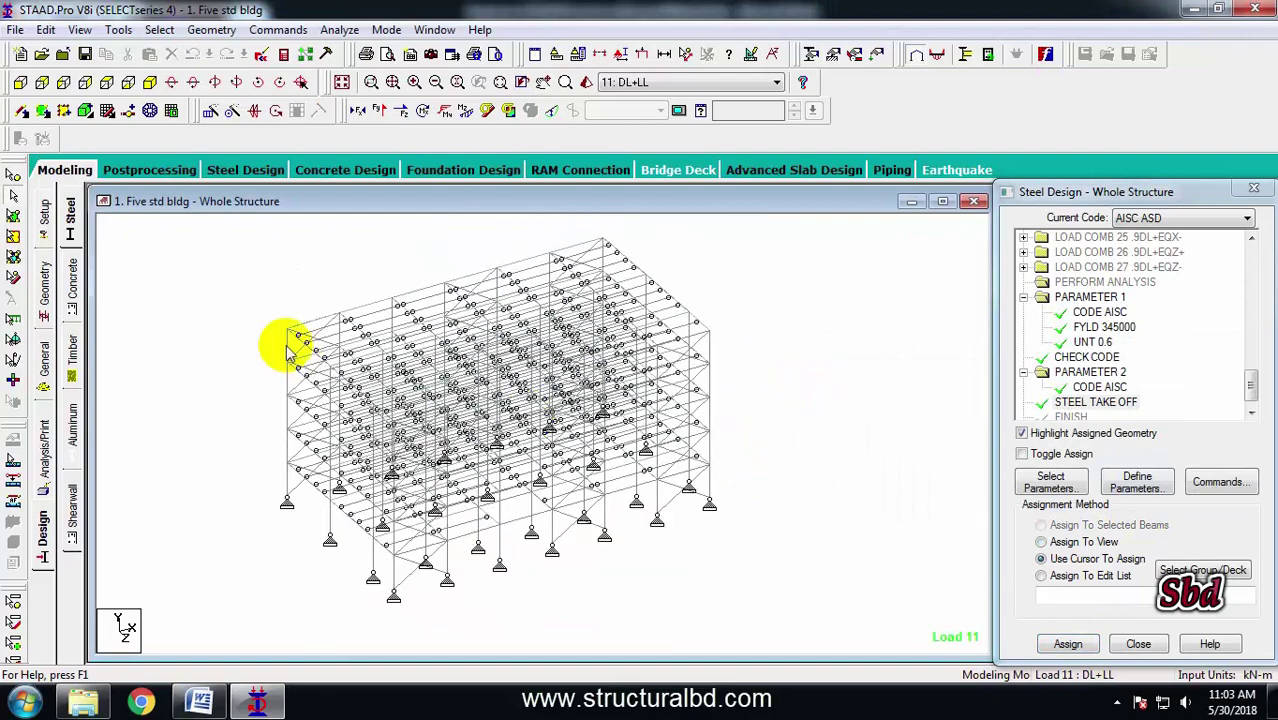
left_click(339, 29)
left_click(372, 53)
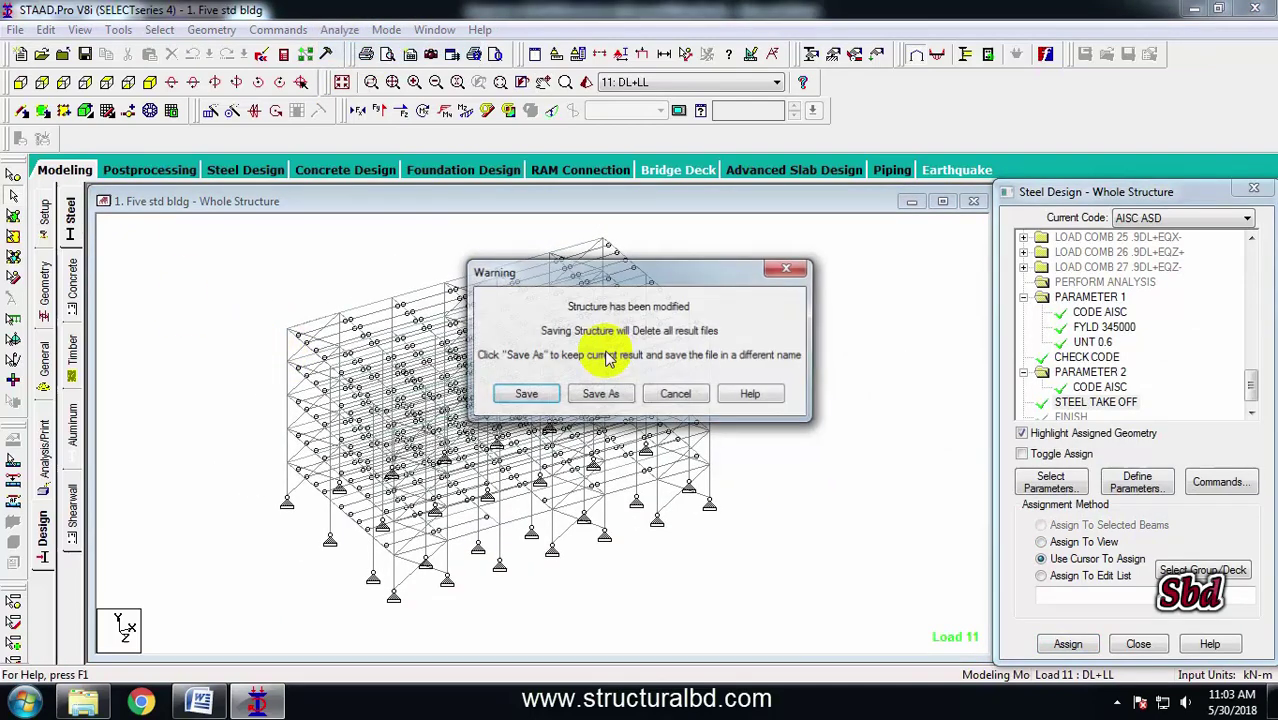
left_click(528, 394)
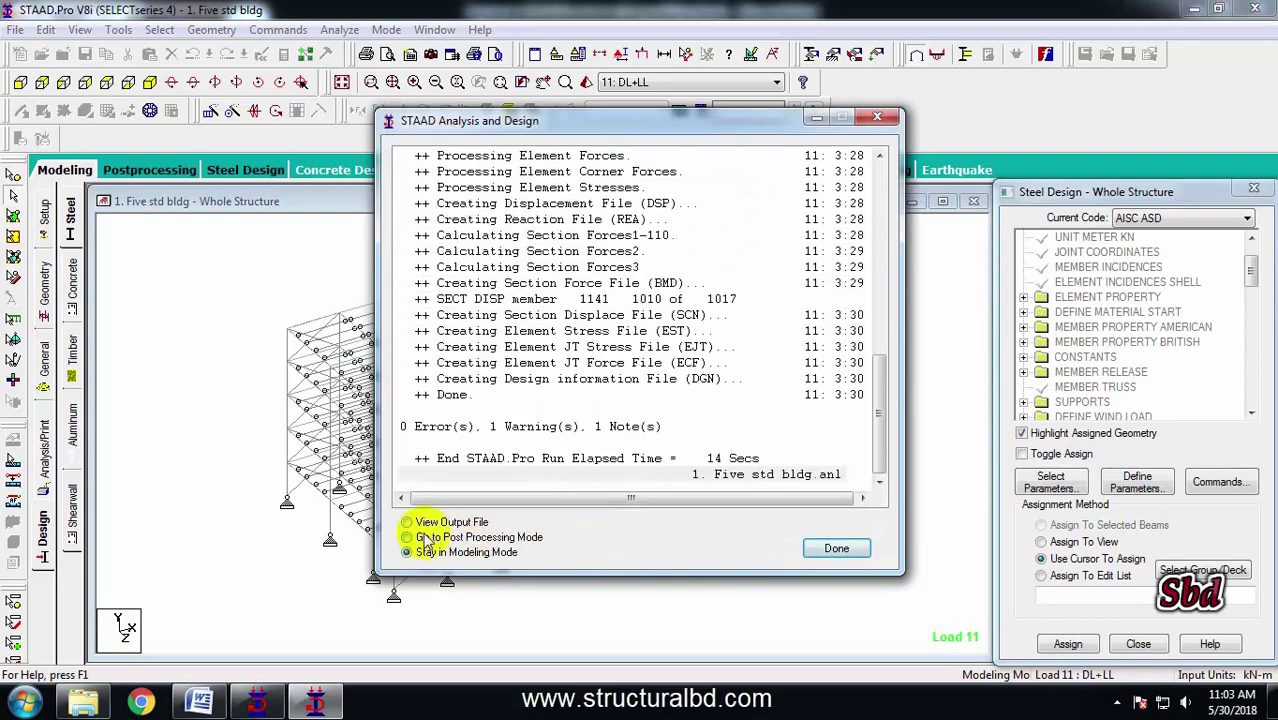
left_click(443, 539)
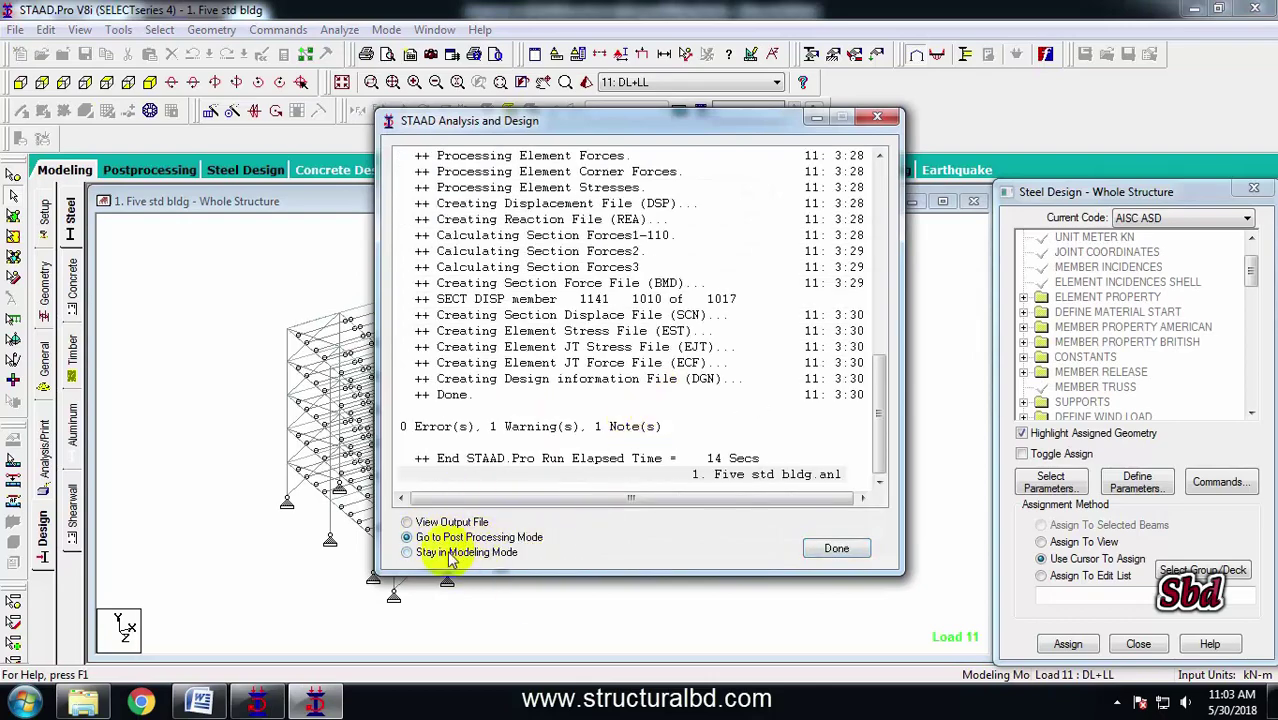
left_click(834, 548)
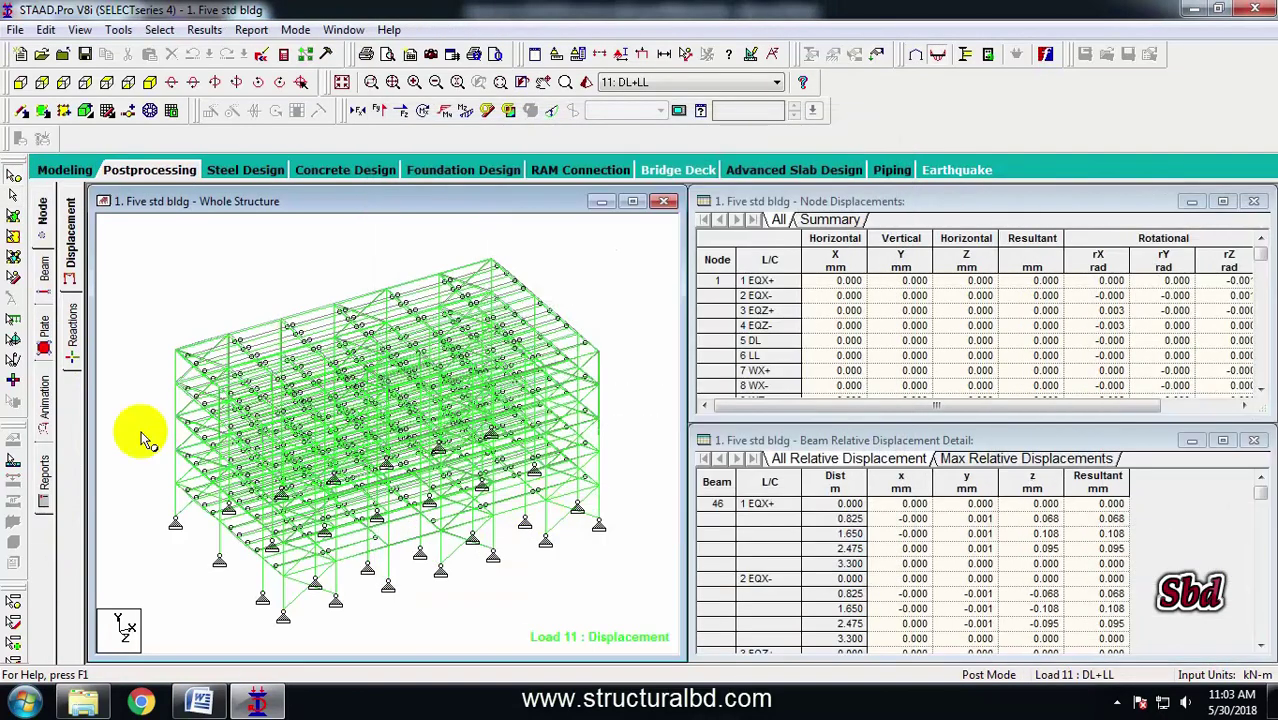
Display the beam unity check results for the whole structure and look over the member ratios.
left_click(45, 271)
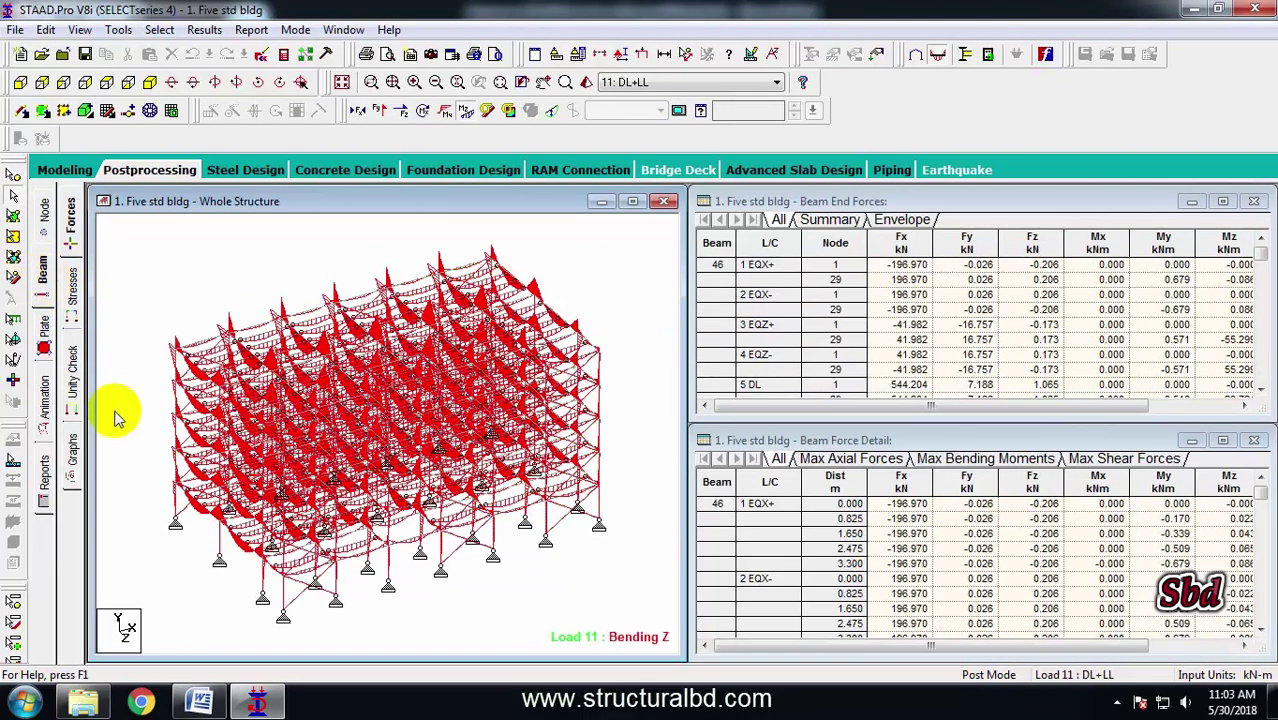
left_click(74, 365)
scroll(373, 463, "up", 2)
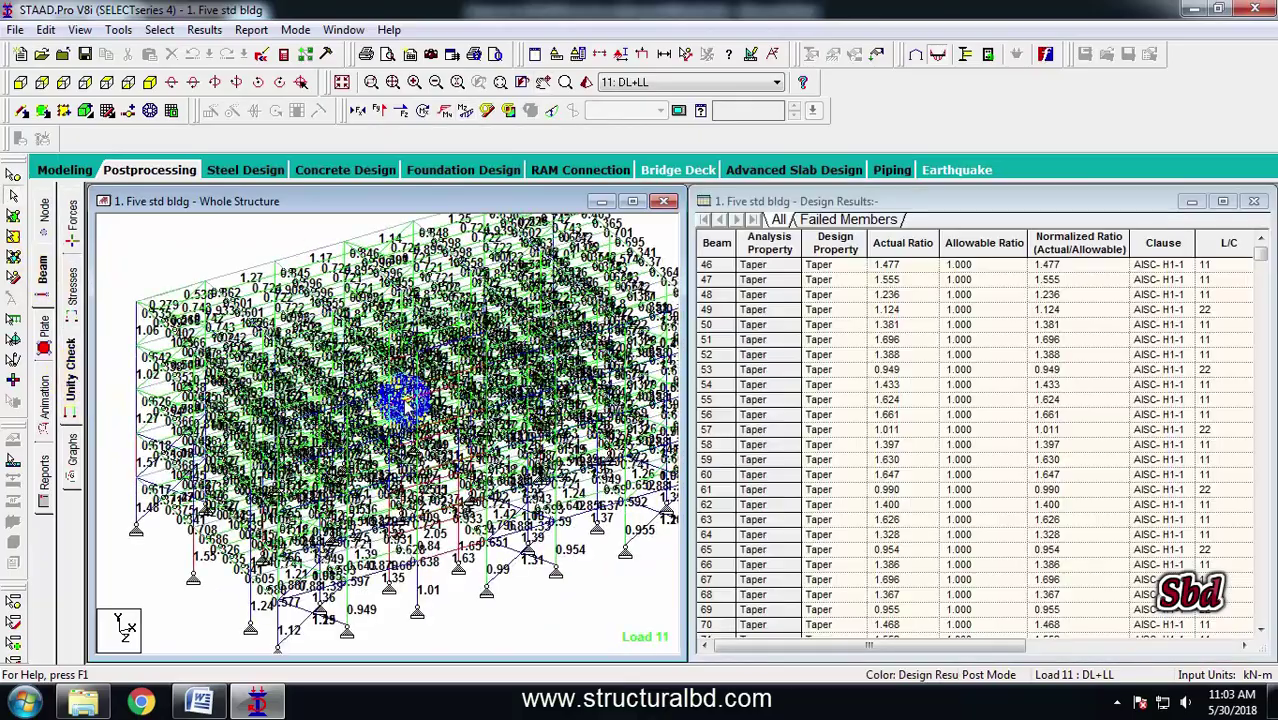
scroll(359, 448, "down", 3)
scroll(231, 422, "up", 2)
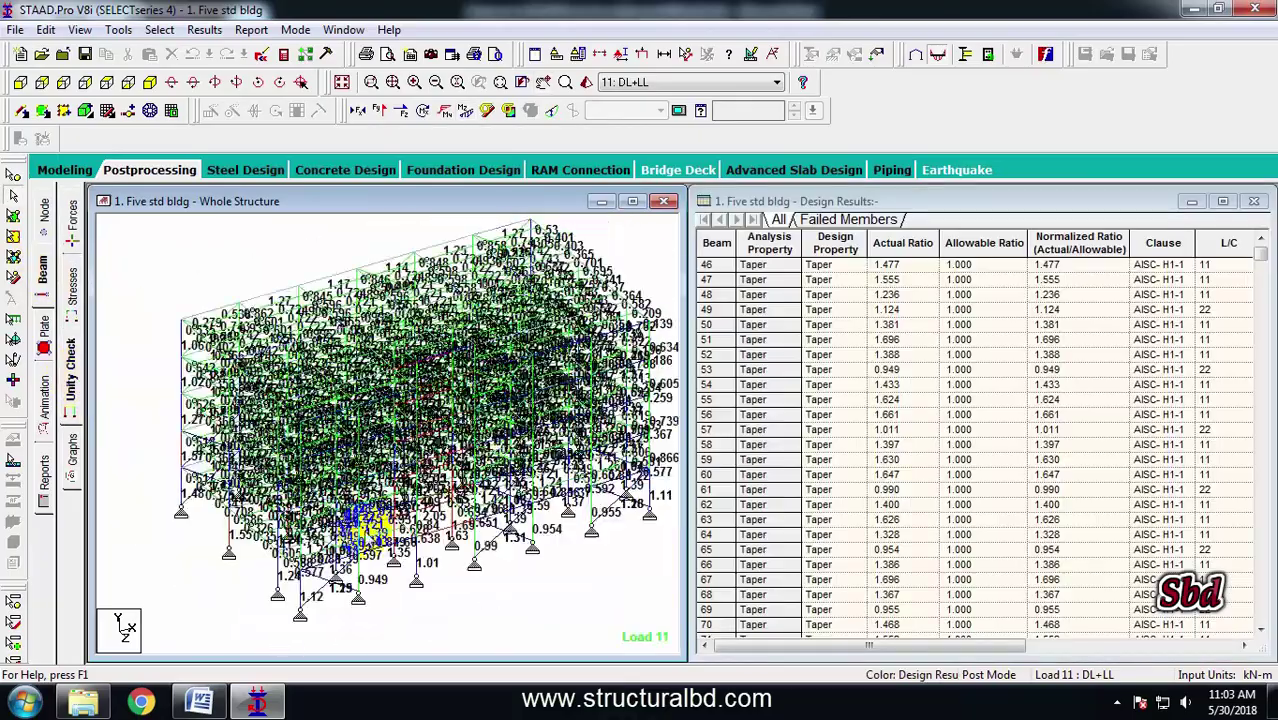
scroll(370, 530, "down", 1)
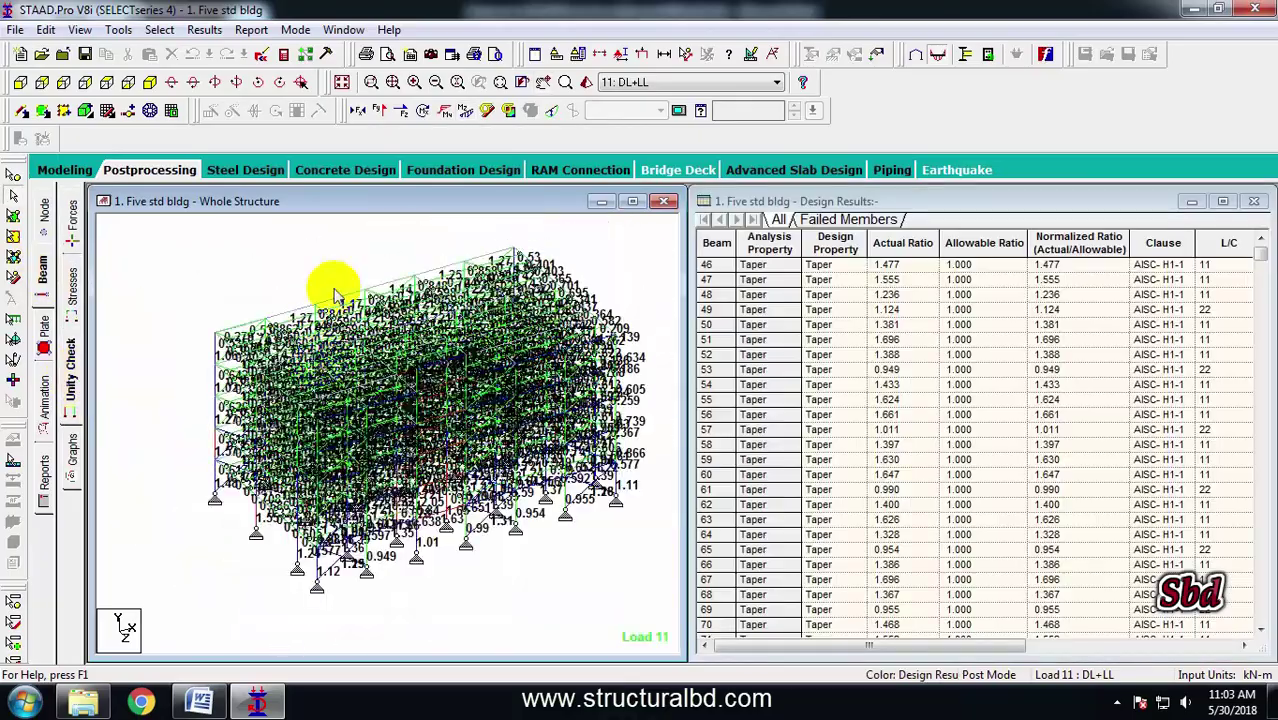
Isolate the middle transverse frame in the active window from a plan-view selection, and show it in isometric view.
left_click(107, 83)
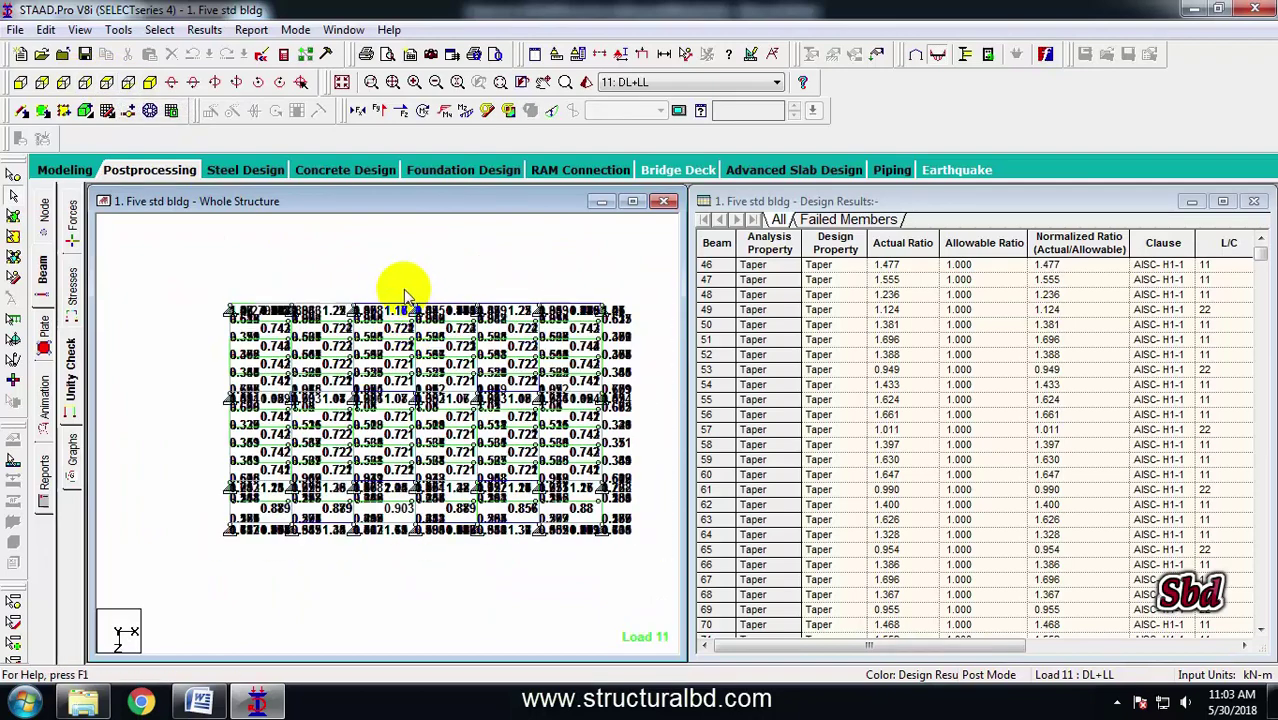
left_click(427, 563)
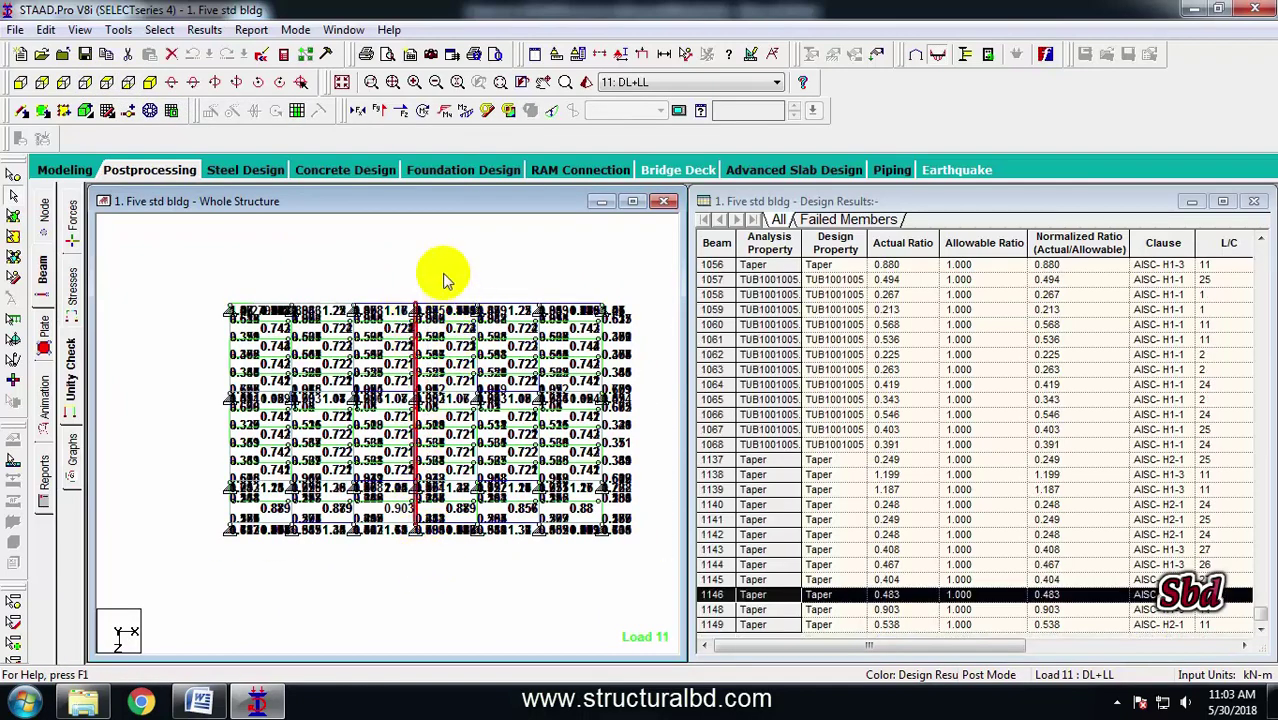
right_click(443, 253)
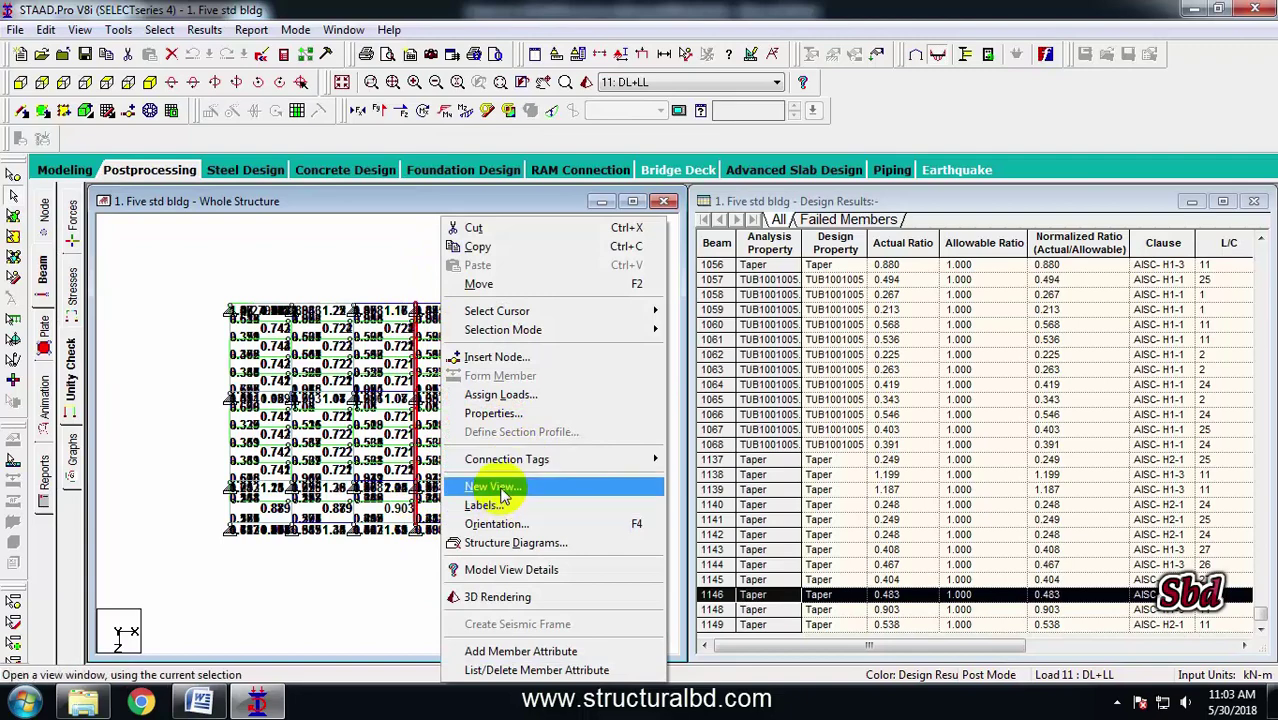
left_click(500, 489)
left_click(599, 323)
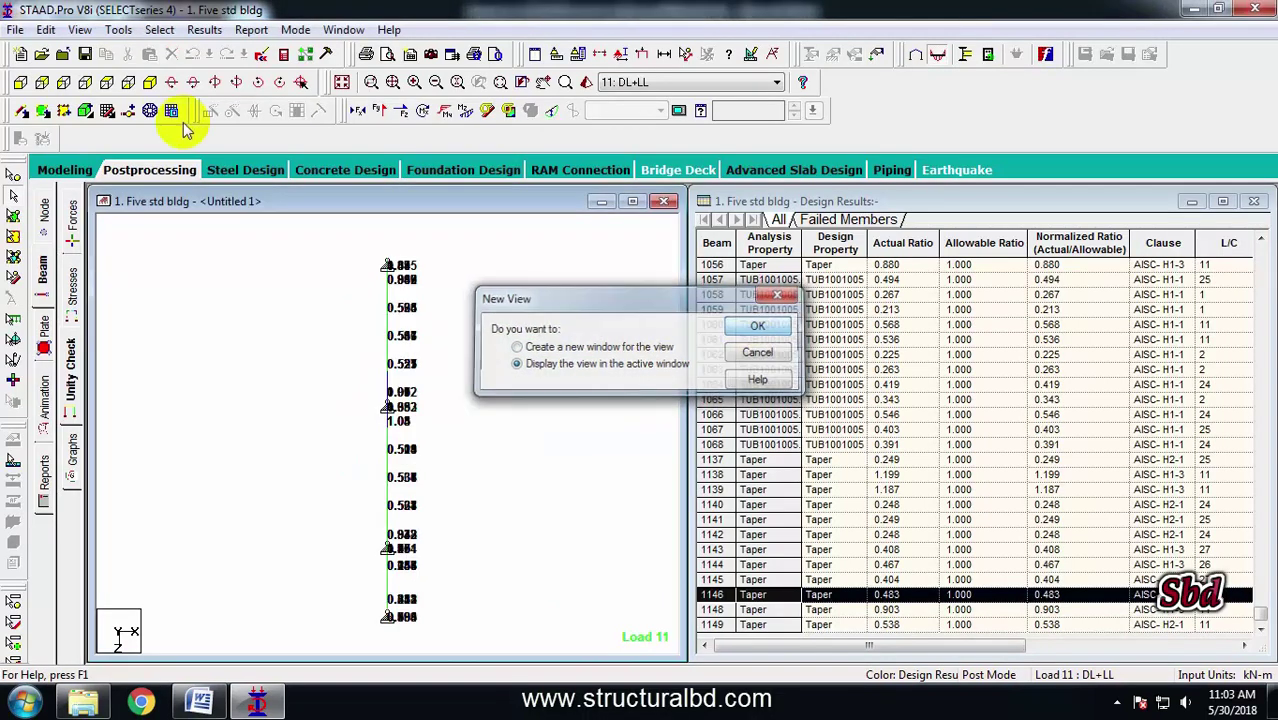
left_click(150, 82)
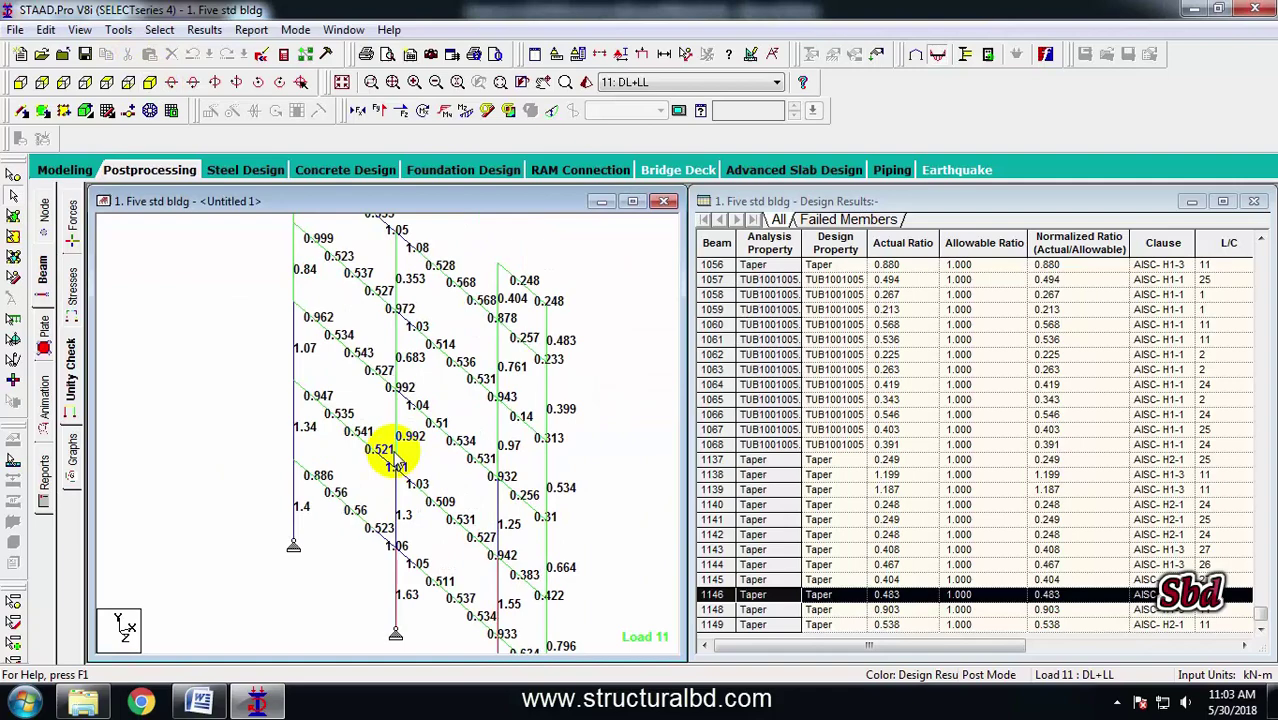
Examine the unity ratios along the columns and beams of the isolated frame, from the upper storeys to the supports.
scroll(395, 454, "down", 2)
middle_click_drag(399, 491, 385, 433)
scroll(420, 382, "down", 2)
middle_click_drag(446, 376, 422, 434)
scroll(387, 348, "up", 3)
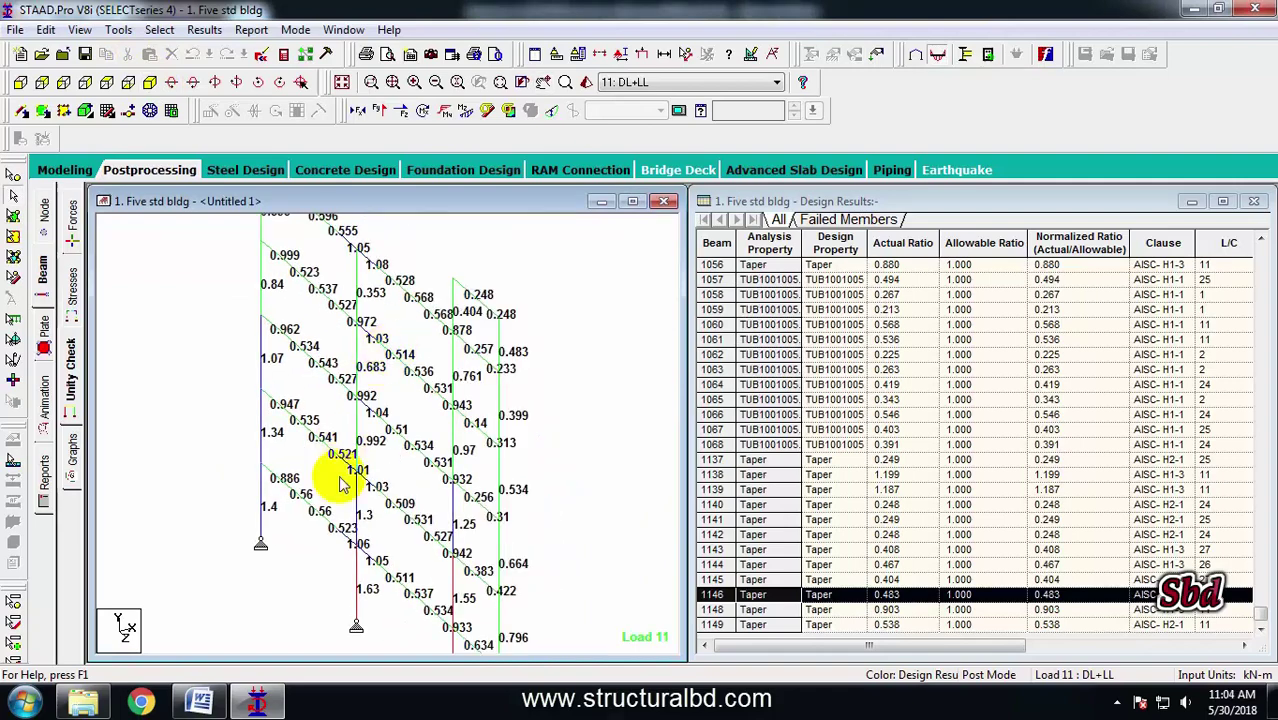
key("Right")
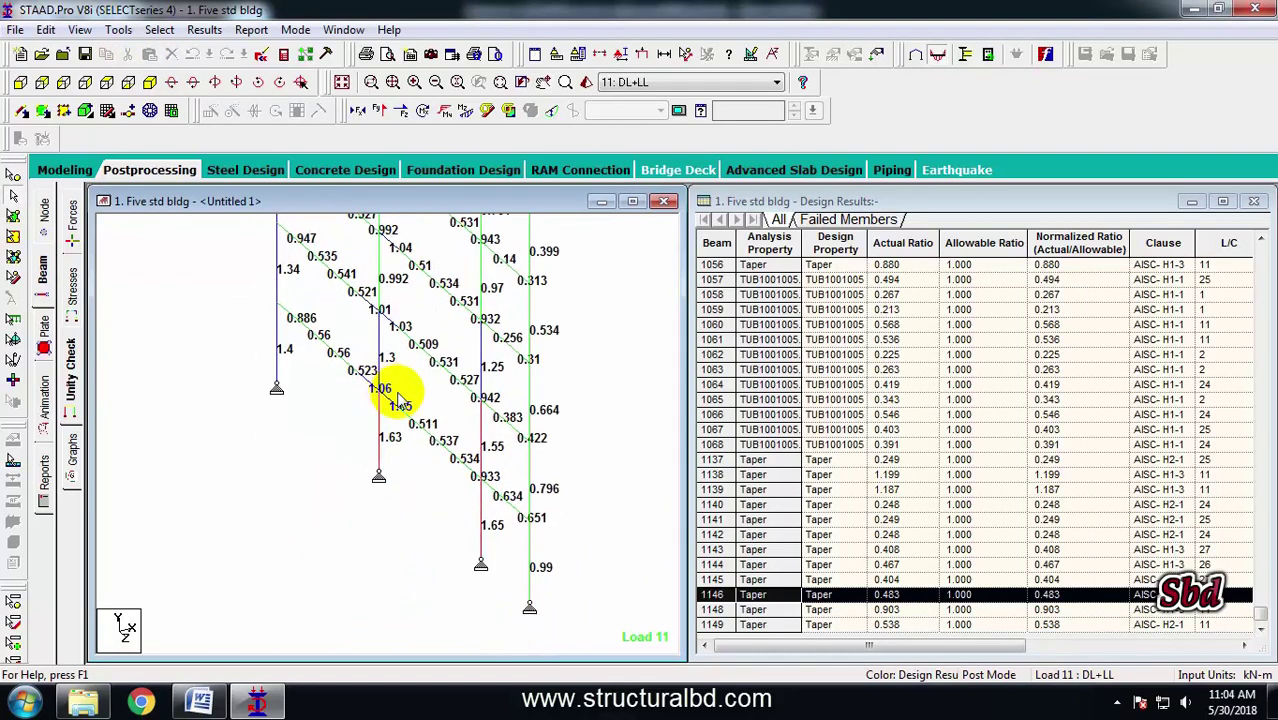
middle_click_drag(405, 376, 403, 405)
scroll(403, 381, "up", 1)
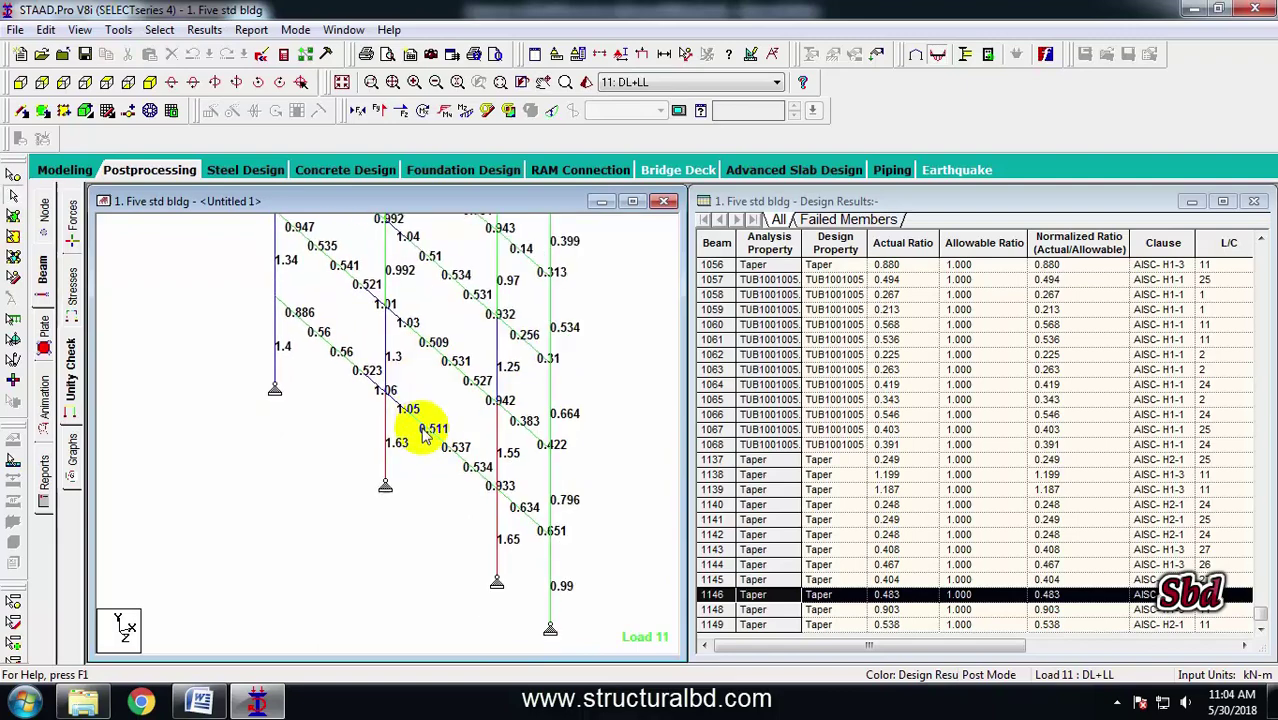
Select the first-floor end beam and the first two ground-storey columns in turn to check their design results.
left_click(310, 425)
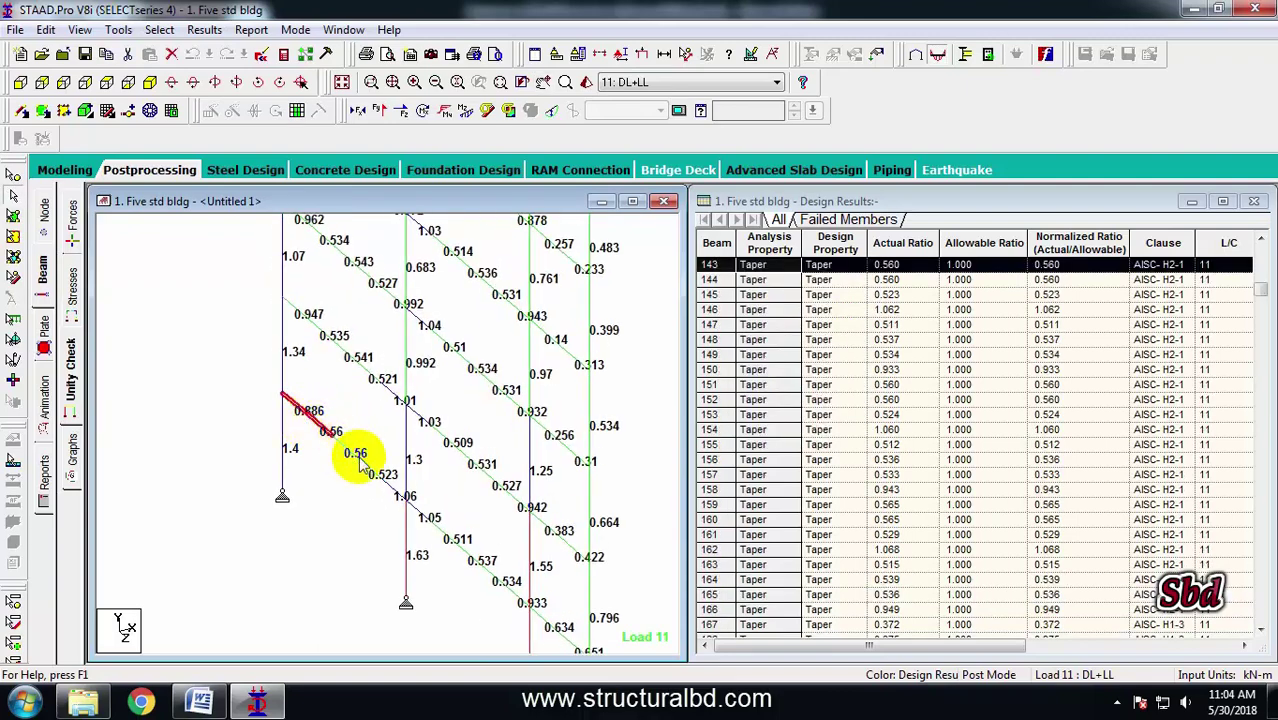
left_click(292, 462)
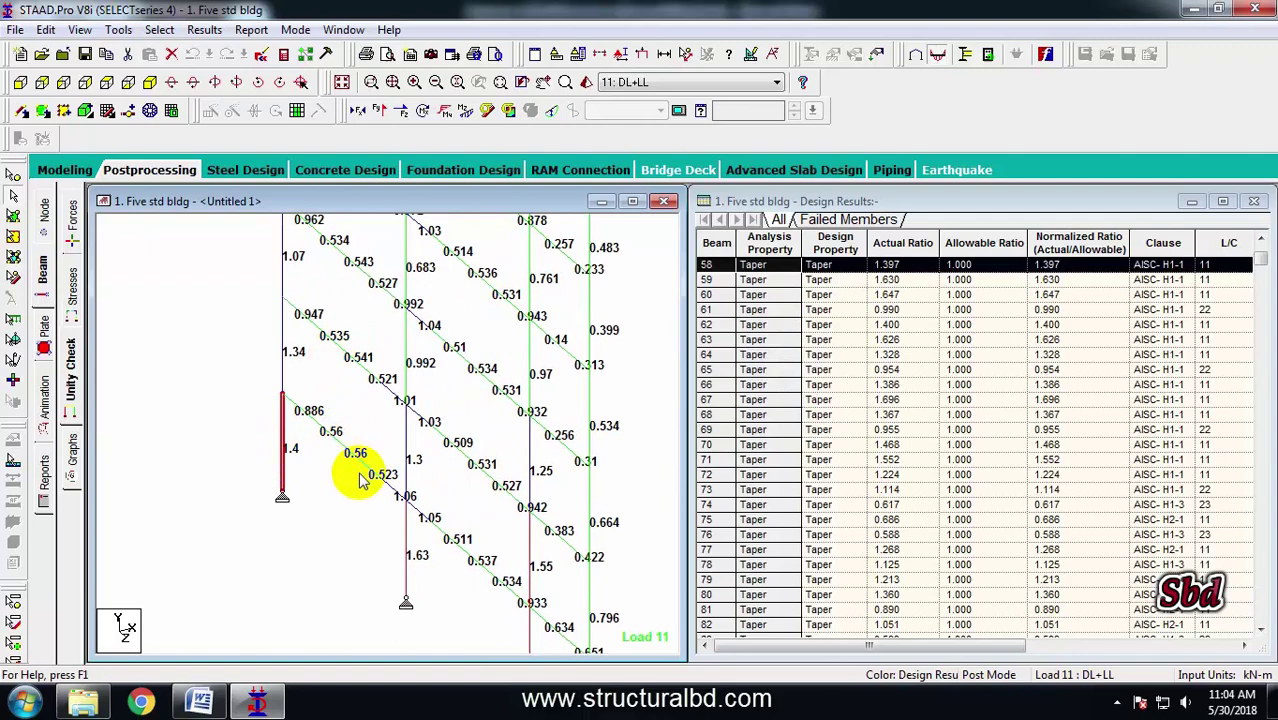
left_click(384, 468)
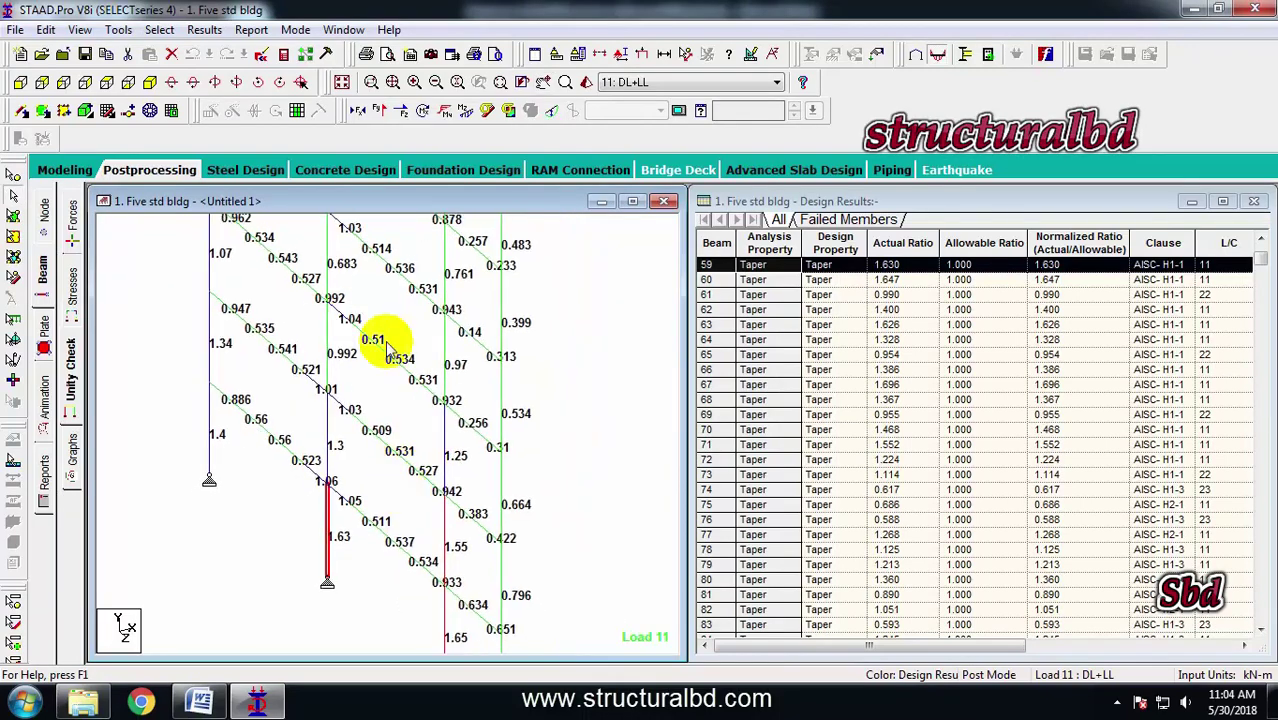
middle_click_drag(386, 342, 428, 420)
scroll(424, 388, "down", 2)
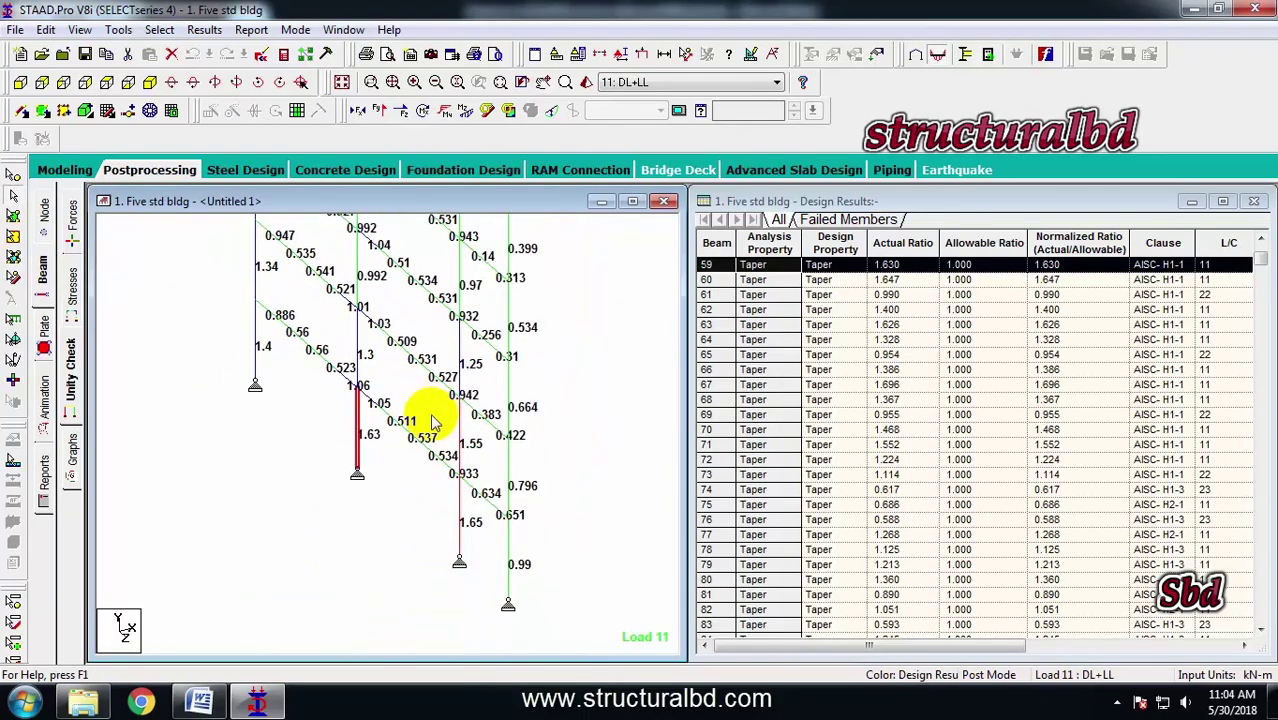
scroll(454, 536, "down", 1)
Pick further members of the isolated frame in turn and compare their unity ratios with the design results.
middle_click_drag(454, 536, 368, 427)
left_click(463, 492)
left_click(574, 478)
scroll(390, 444, "down", 1)
scroll(332, 463, "up", 1)
left_click(343, 383)
scroll(403, 400, "down", 1)
scroll(362, 438, "down", 1)
left_click(437, 440)
left_click(553, 421)
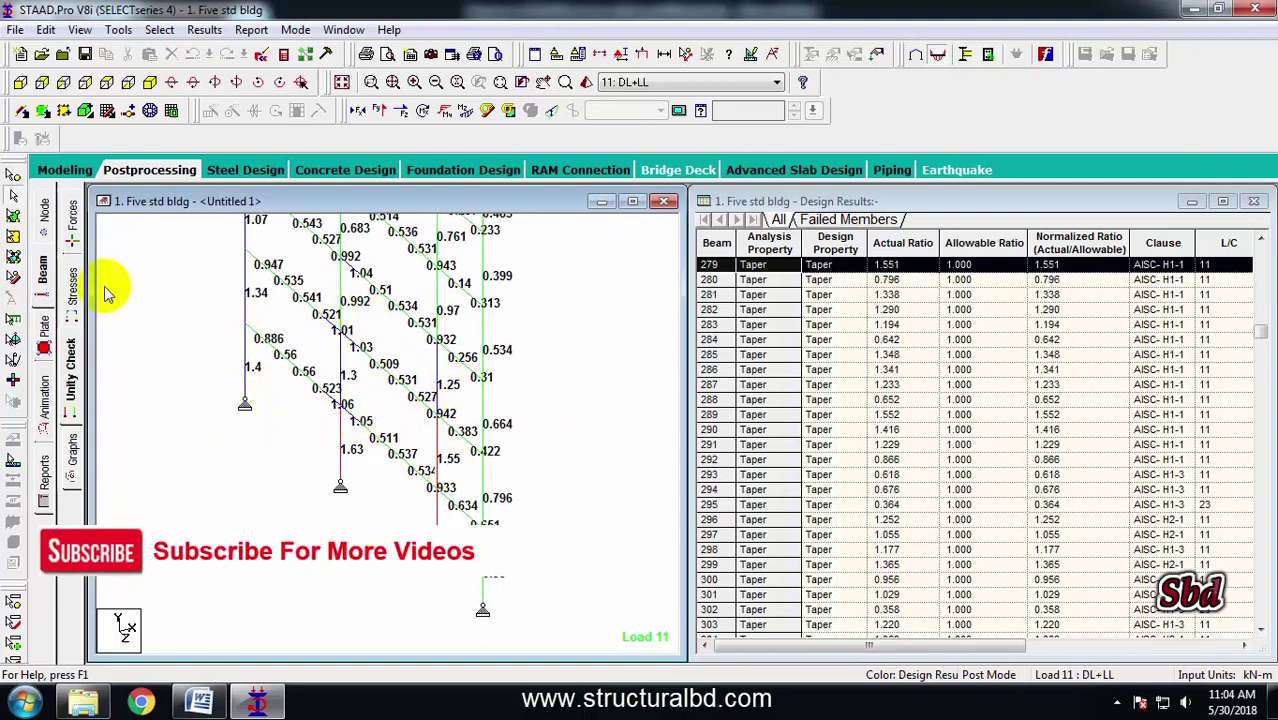
Change section property 2 Taper in Modeling mode to a 0.012 m web, 0.3 m top flange width and 0.016 m top flange thickness.
left_click(60, 170)
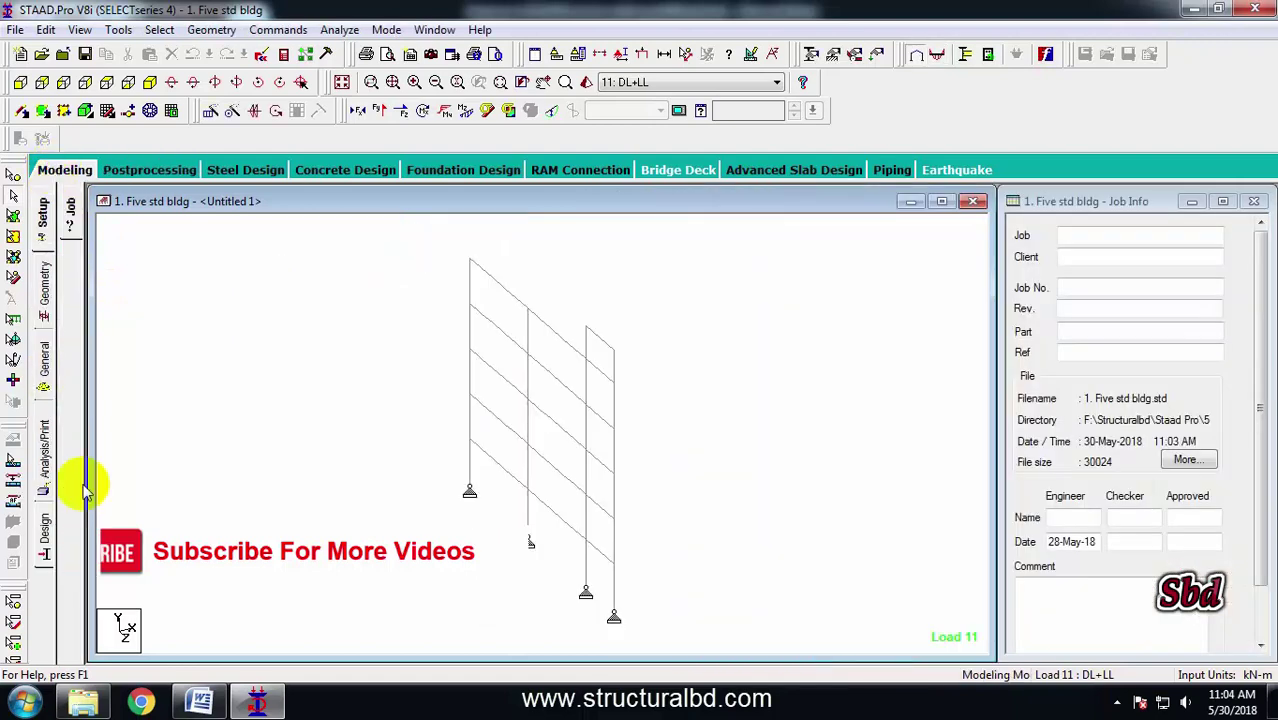
left_click(43, 358)
left_click(1013, 347)
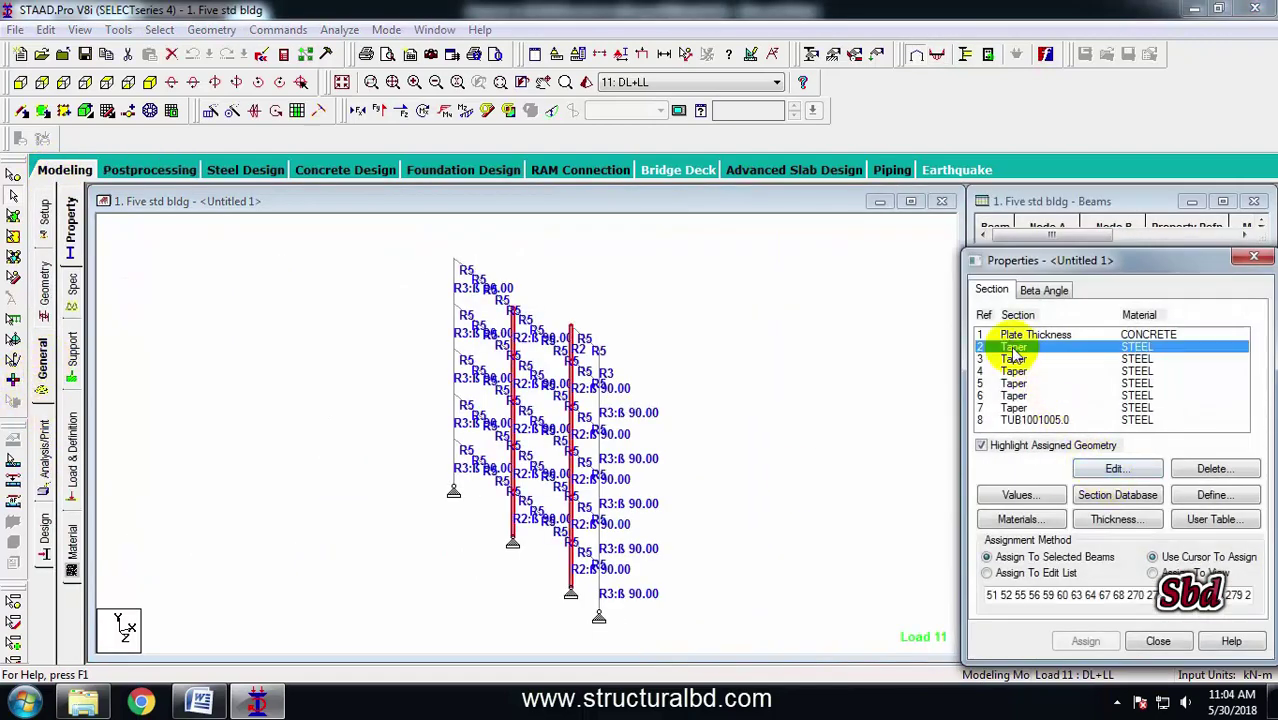
double_click(1013, 347)
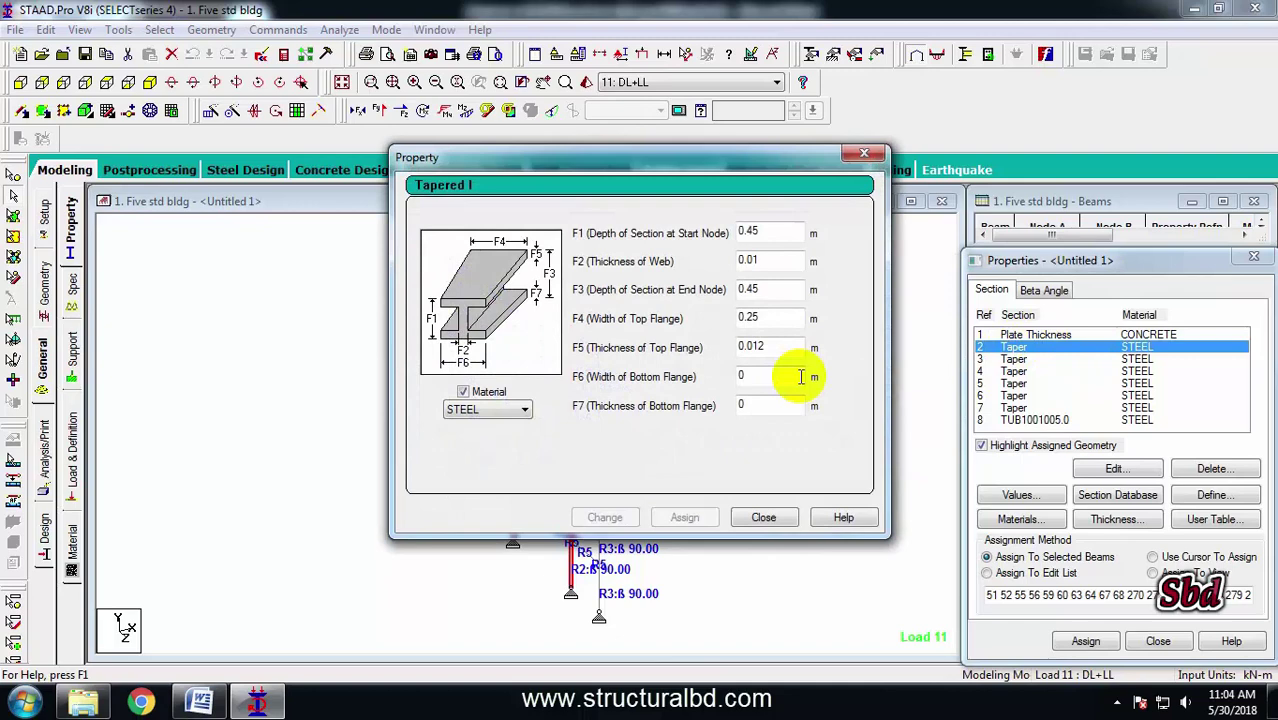
left_click_drag(745, 166, 600, 162)
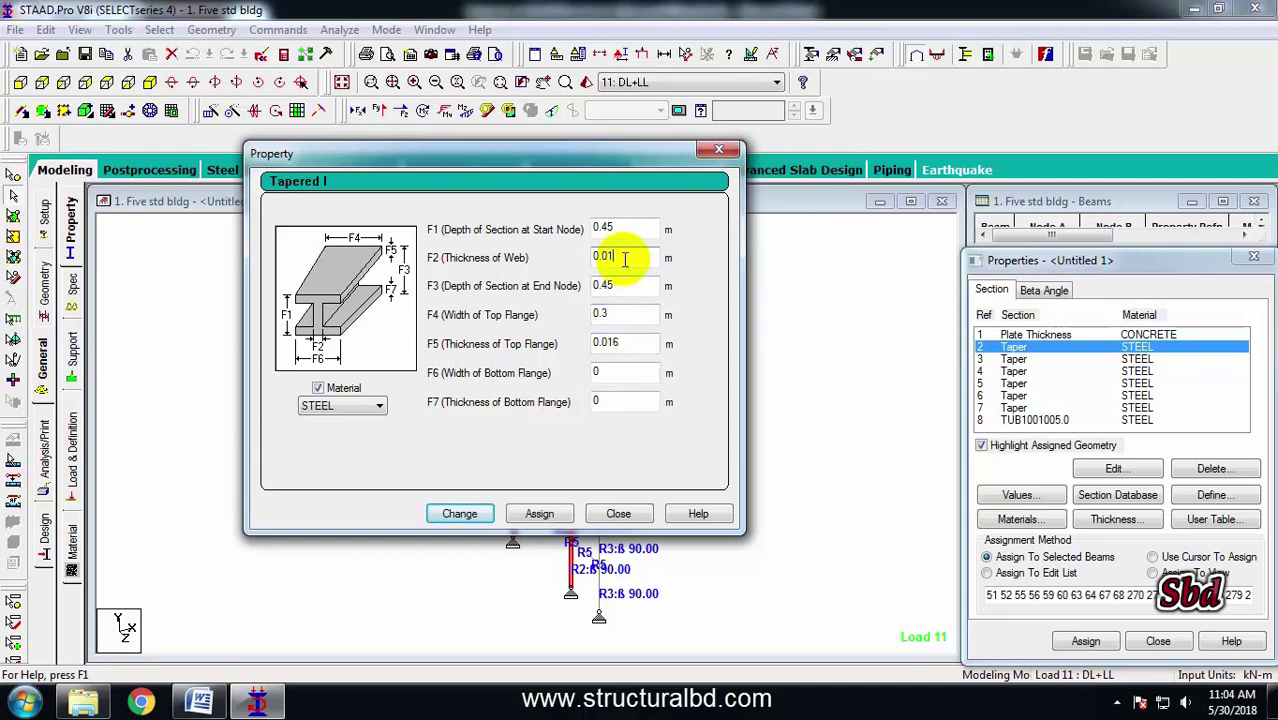
left_click(466, 514)
left_click(568, 394)
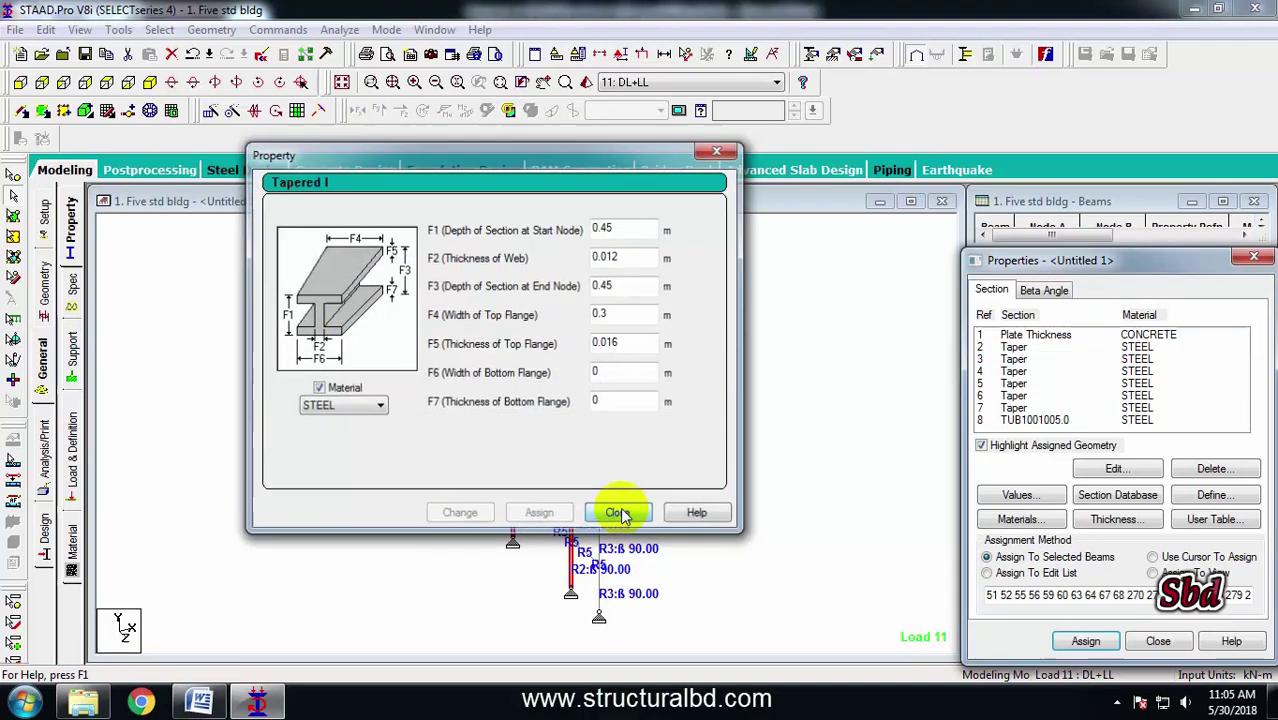
Close the tapered section definition and highlight the members assigned to section property 3 Taper in the isolated frame.
left_click(617, 513)
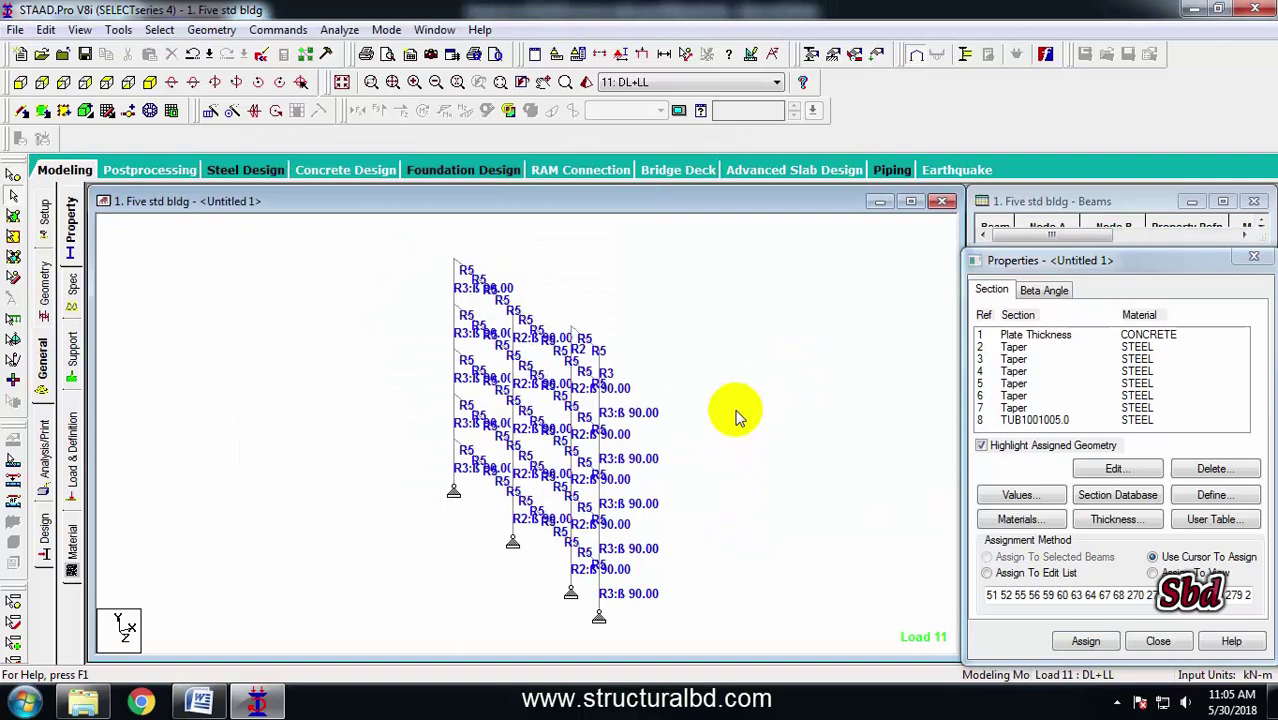
left_click(1020, 360)
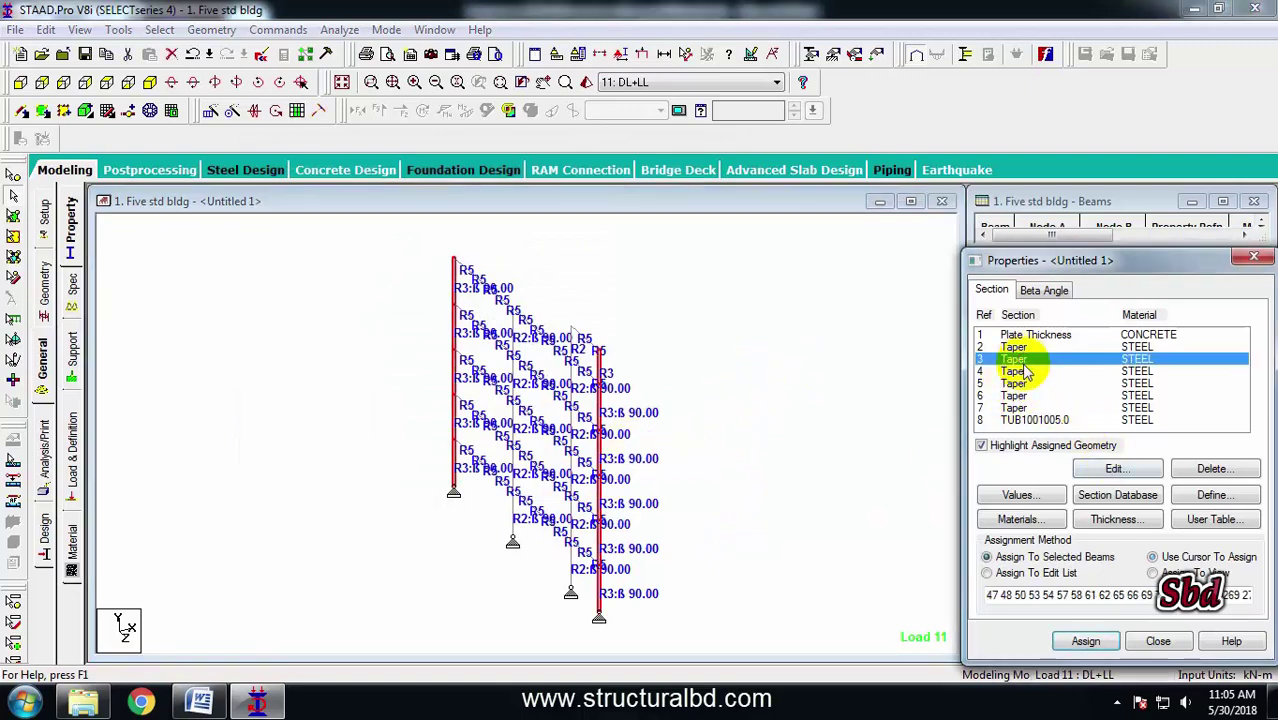
left_click(686, 437)
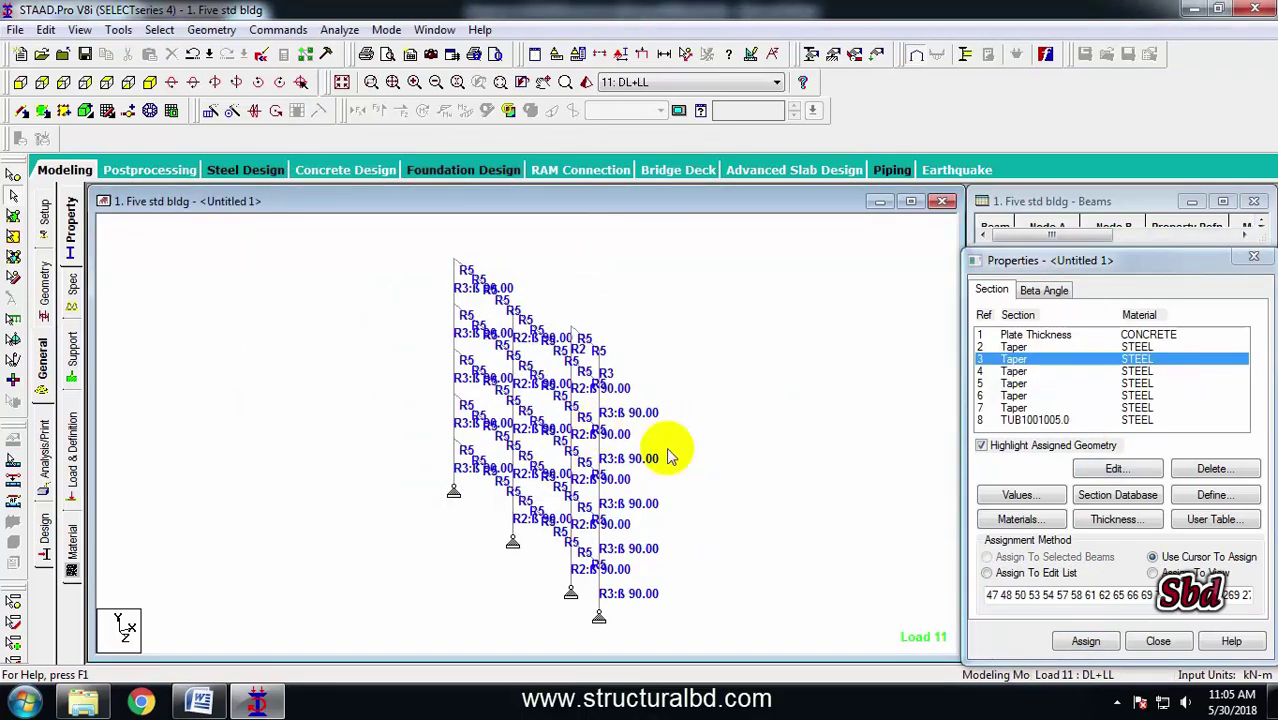
middle_click_drag(655, 472, 659, 449)
scroll(640, 448, "up", 3)
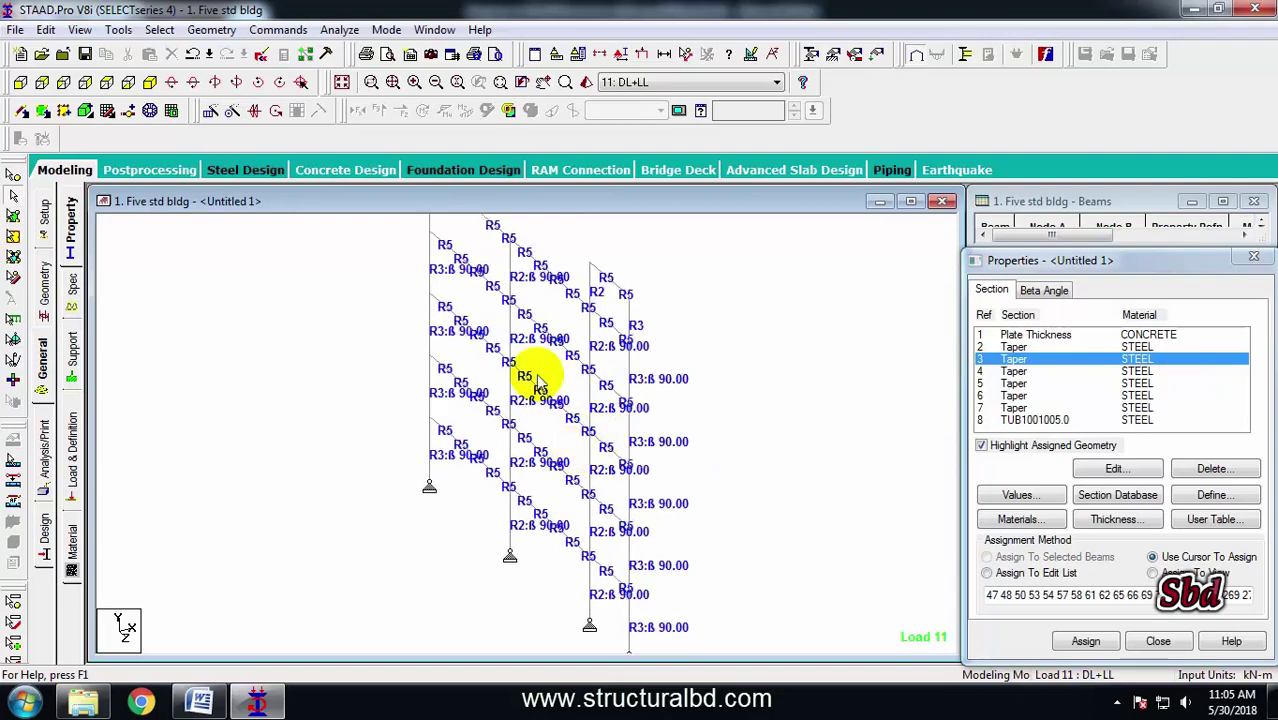
scroll(540, 400, "down", 2)
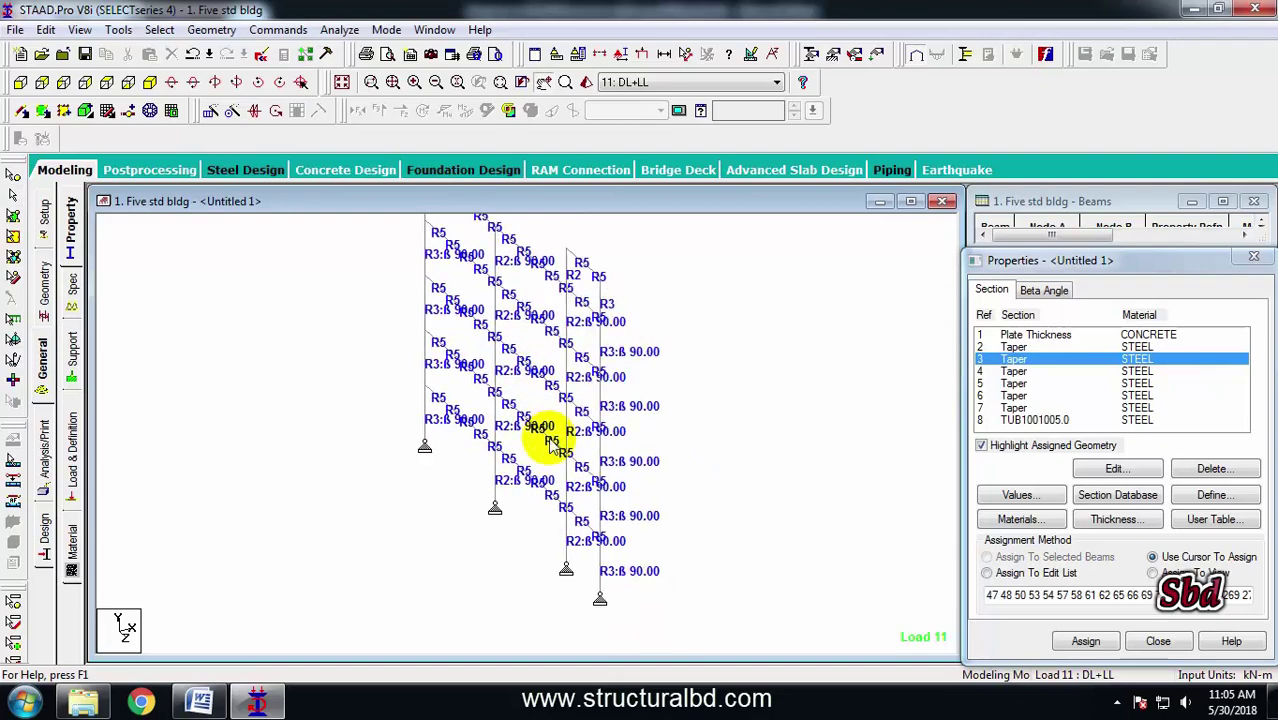
Save the modified structure, rerun the analysis and go to post-processing with all load cases selected.
left_click(355, 50)
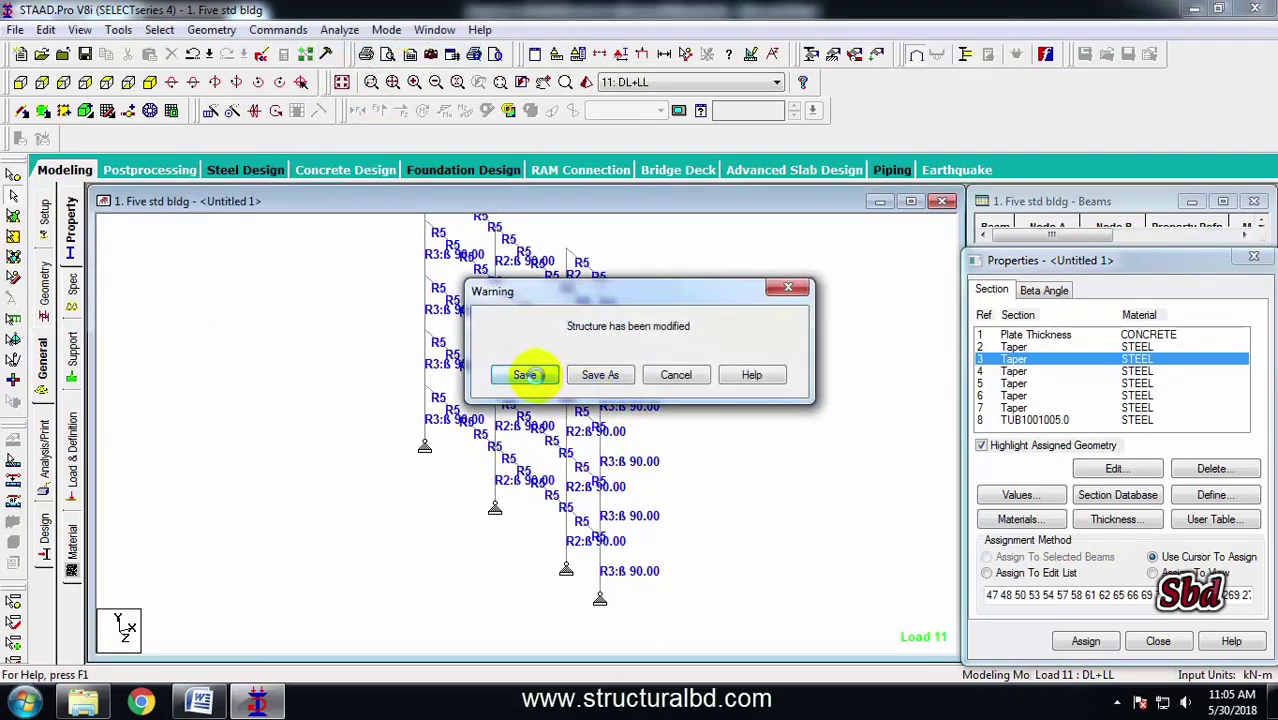
left_click(527, 374)
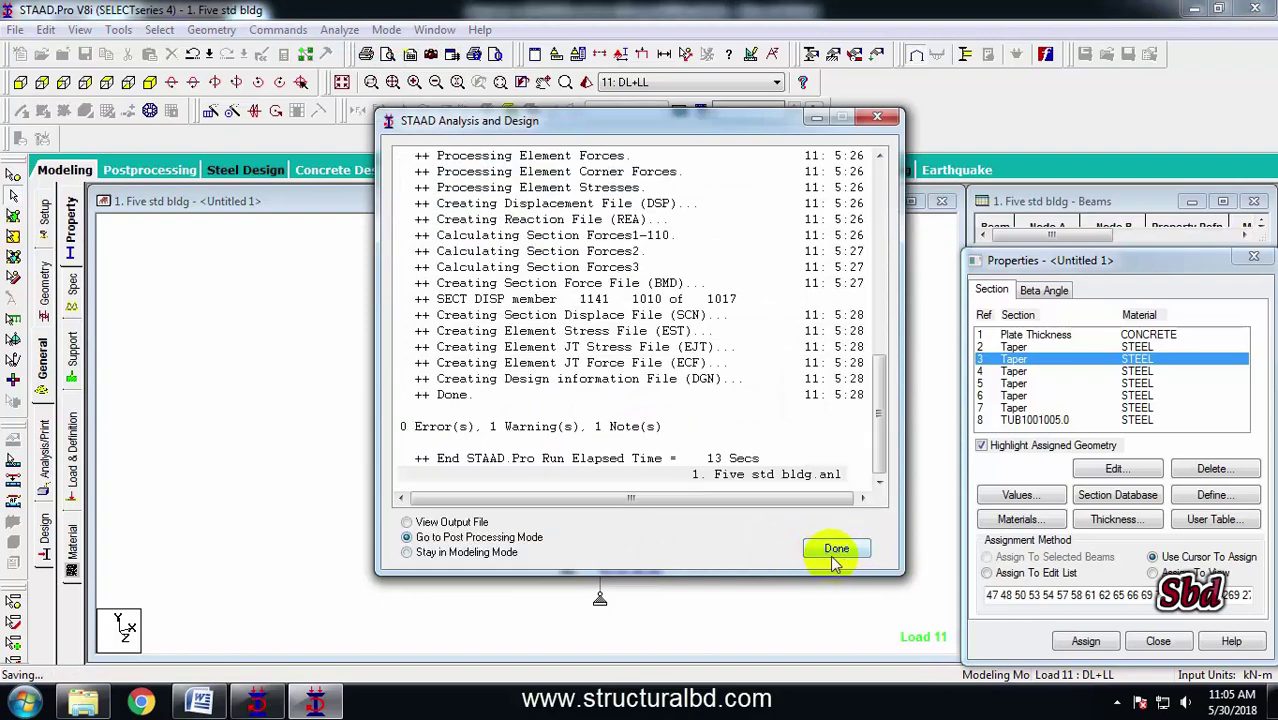
left_click(836, 549)
left_click(667, 492)
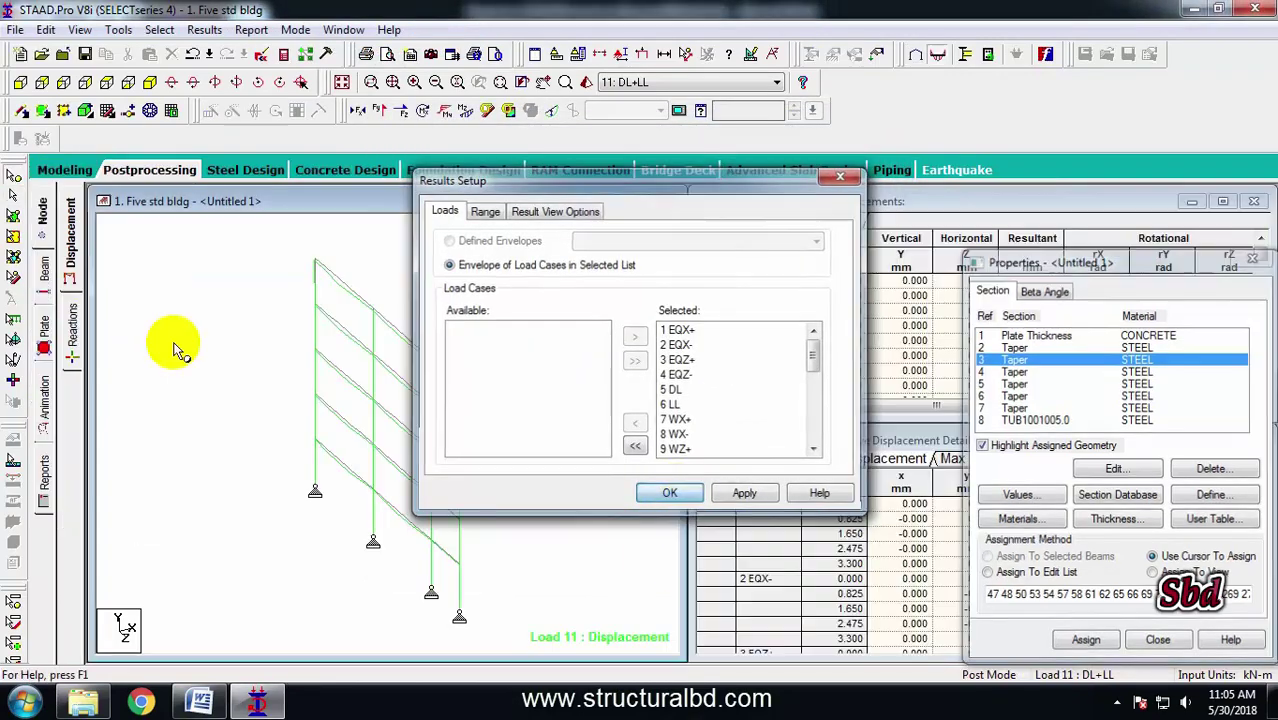
Display the beam unity check and examine the updated ratios of the lower-storey columns and beams.
left_click(42, 275)
left_click(74, 371)
scroll(400, 498, "up", 5)
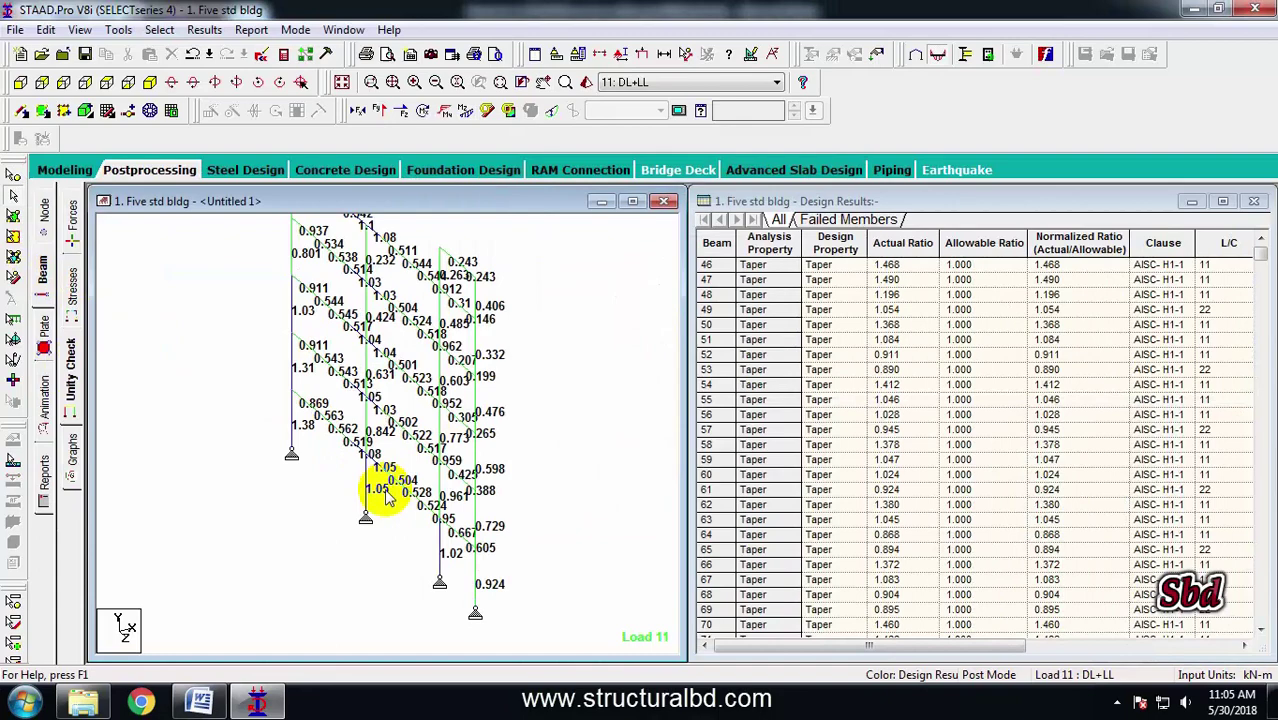
middle_click_drag(352, 463, 359, 474)
mouse_move(371, 487)
left_mouse_down()
mouse_move(391, 502)
mouse_move(328, 442)
mouse_move(357, 465)
mouse_move(301, 470)
mouse_move(278, 432)
mouse_move(252, 450)
mouse_move(277, 419)
mouse_move(290, 357)
left_mouse_up()
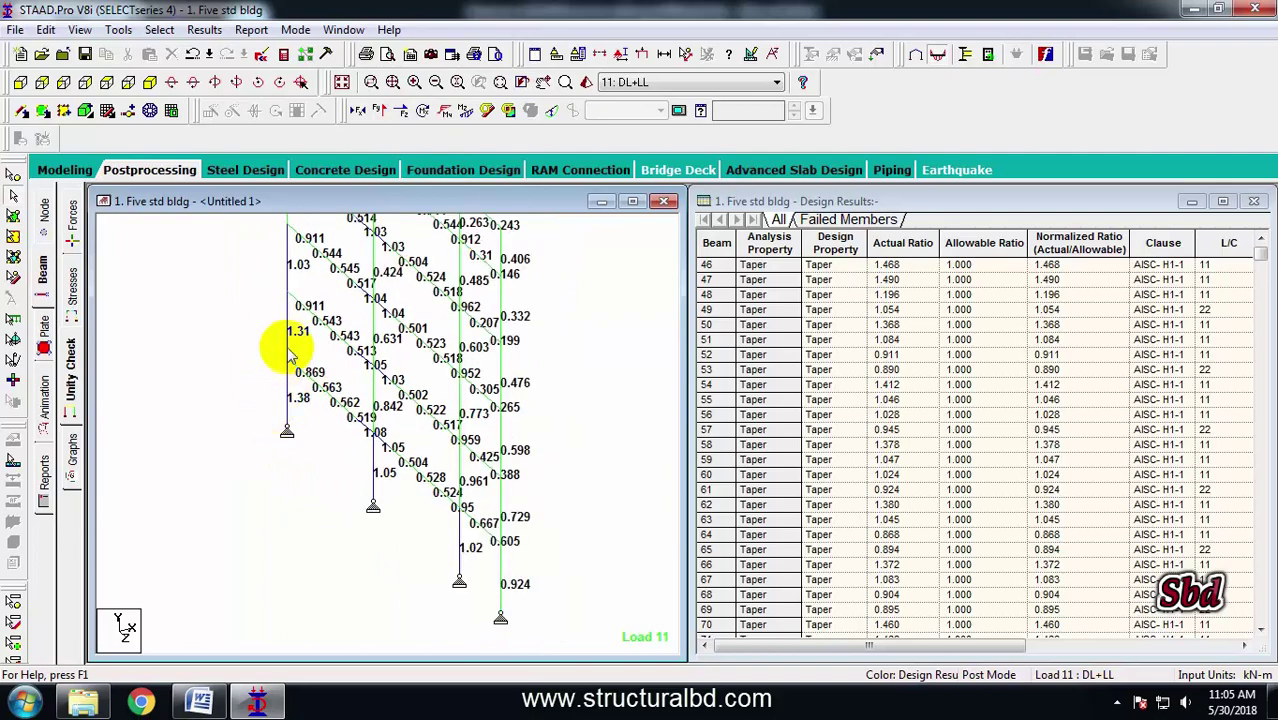
left_click_drag(265, 314, 251, 419)
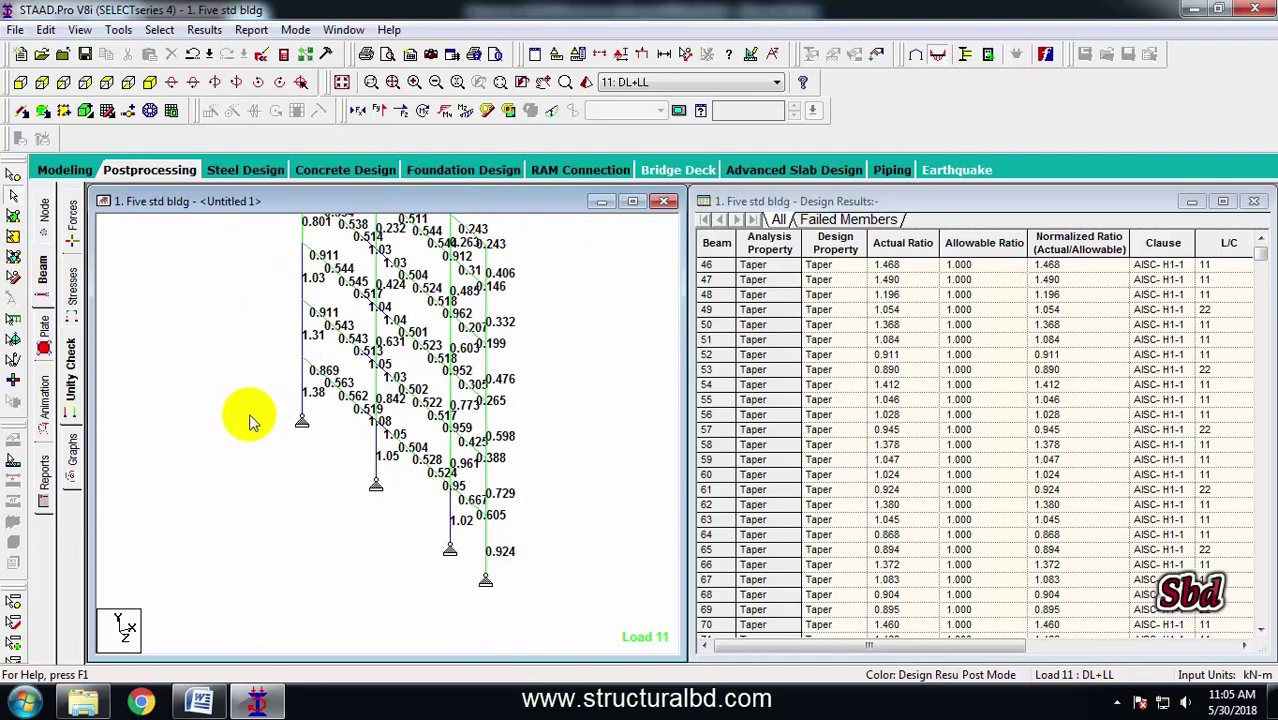
Return to Modeling mode and display the whole structure.
left_click(60, 172)
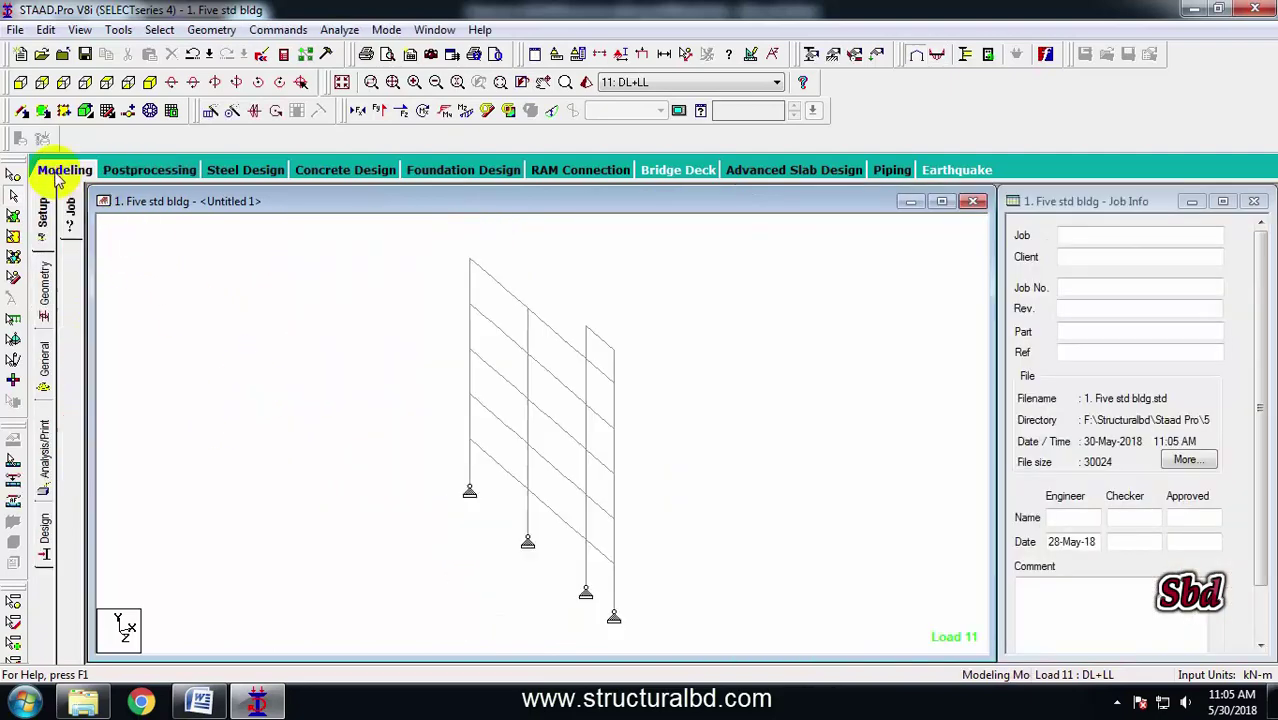
left_click_drag(570, 519, 335, 438)
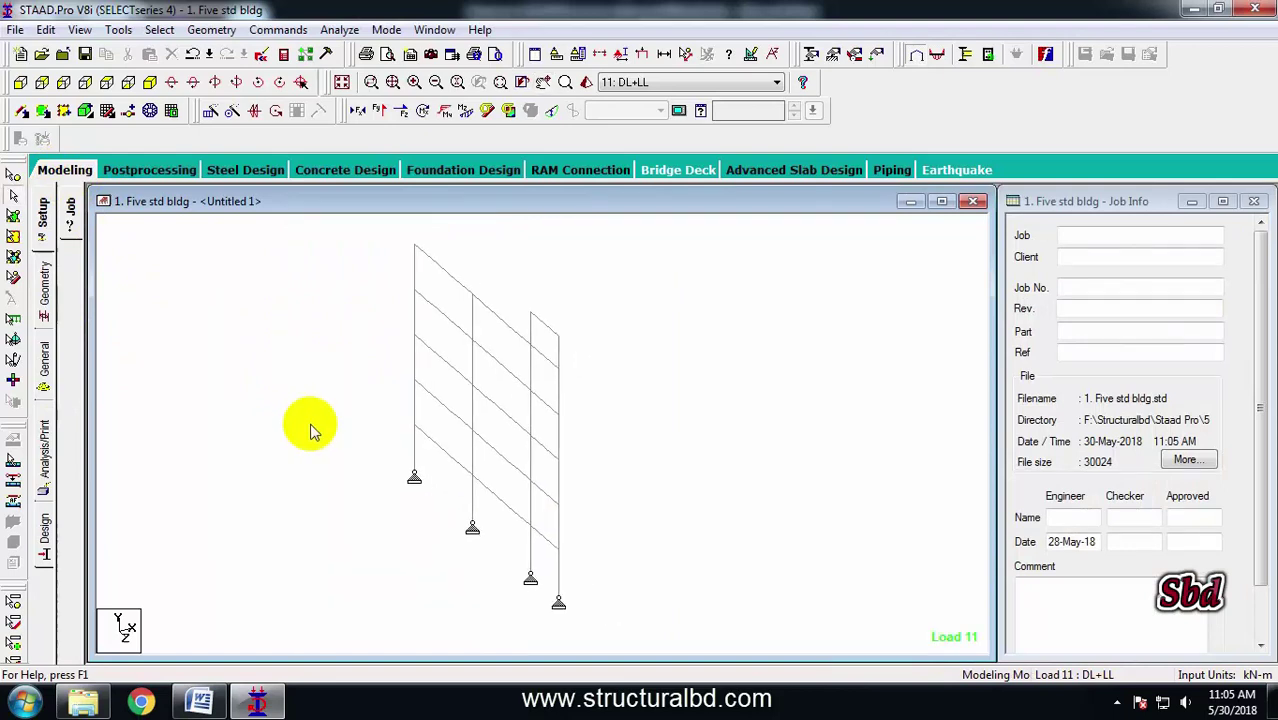
middle_click_drag(417, 445, 359, 408)
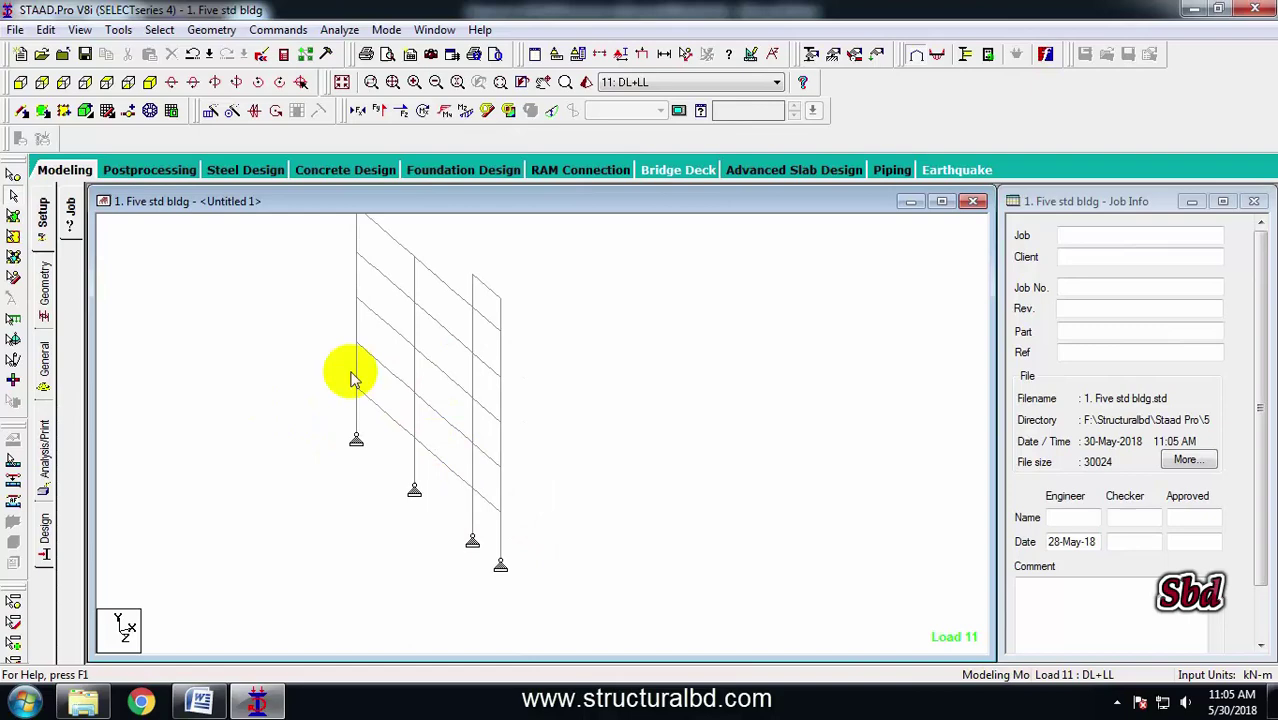
middle_click_drag(334, 339, 314, 391)
scroll(330, 425, "down", 1)
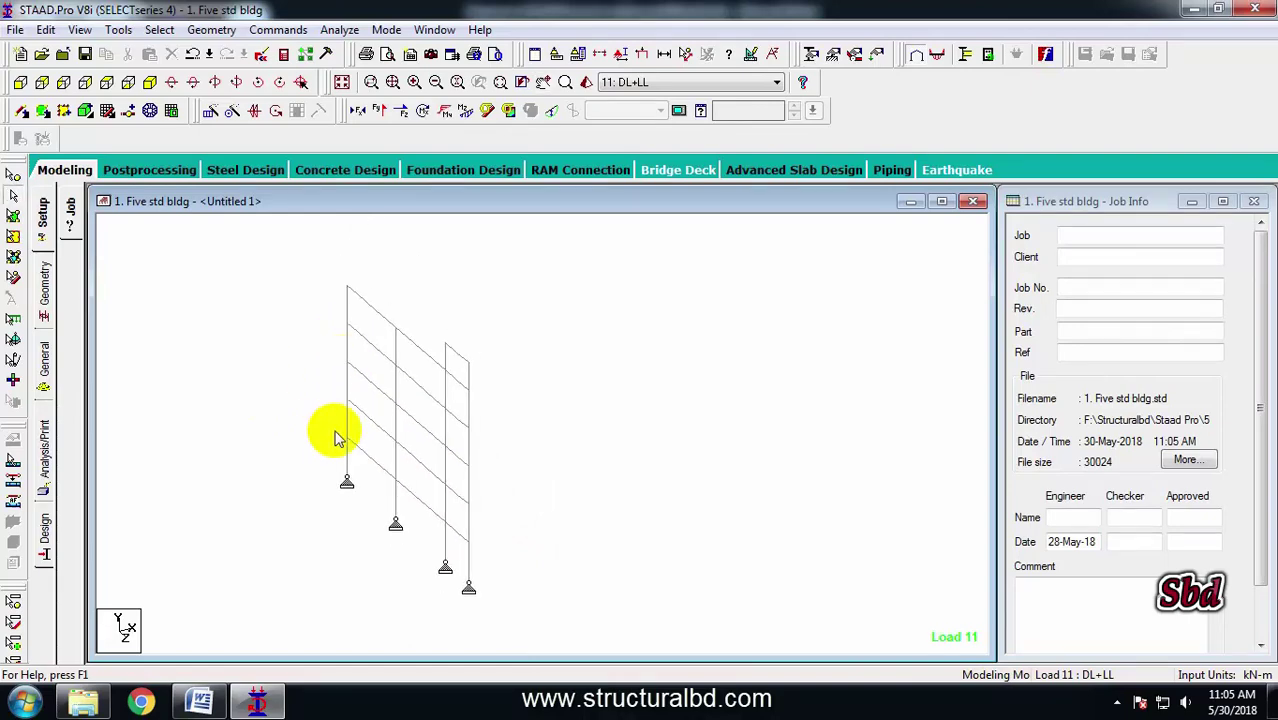
left_click(342, 84)
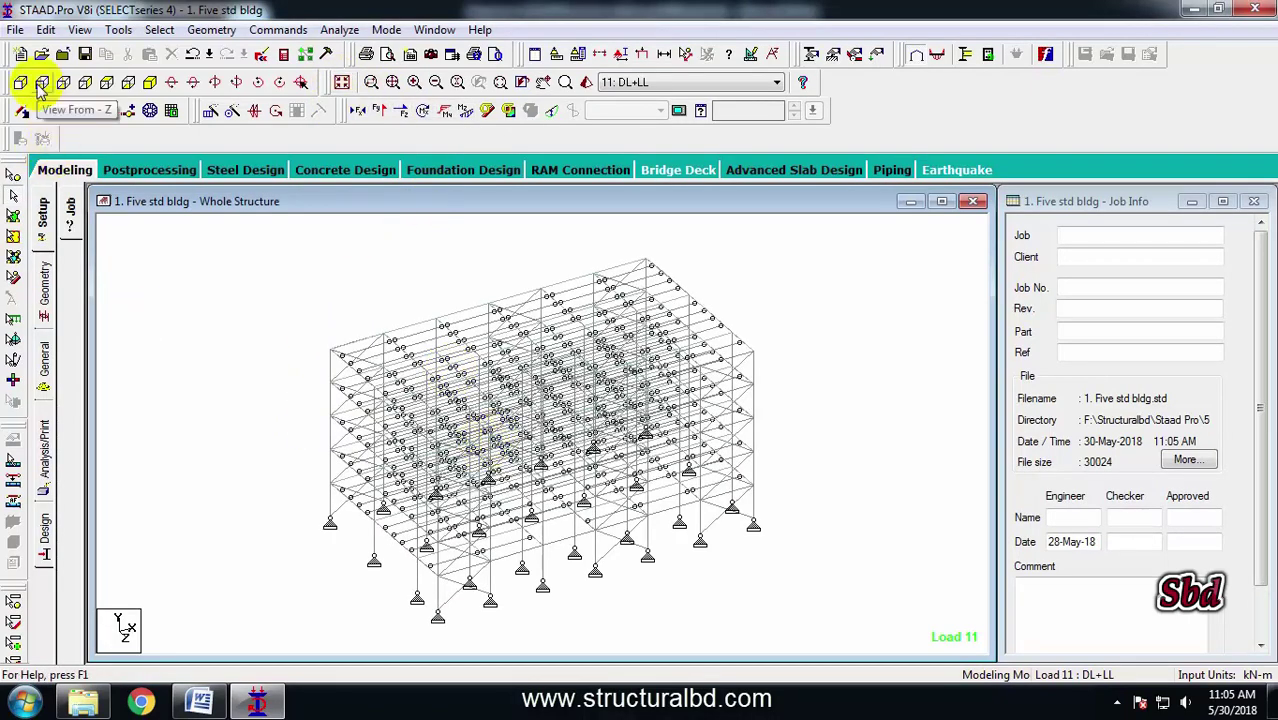
Select the rear longitudinal frame in plan, isolate it in a new view and show it isometrically.
left_click(106, 82)
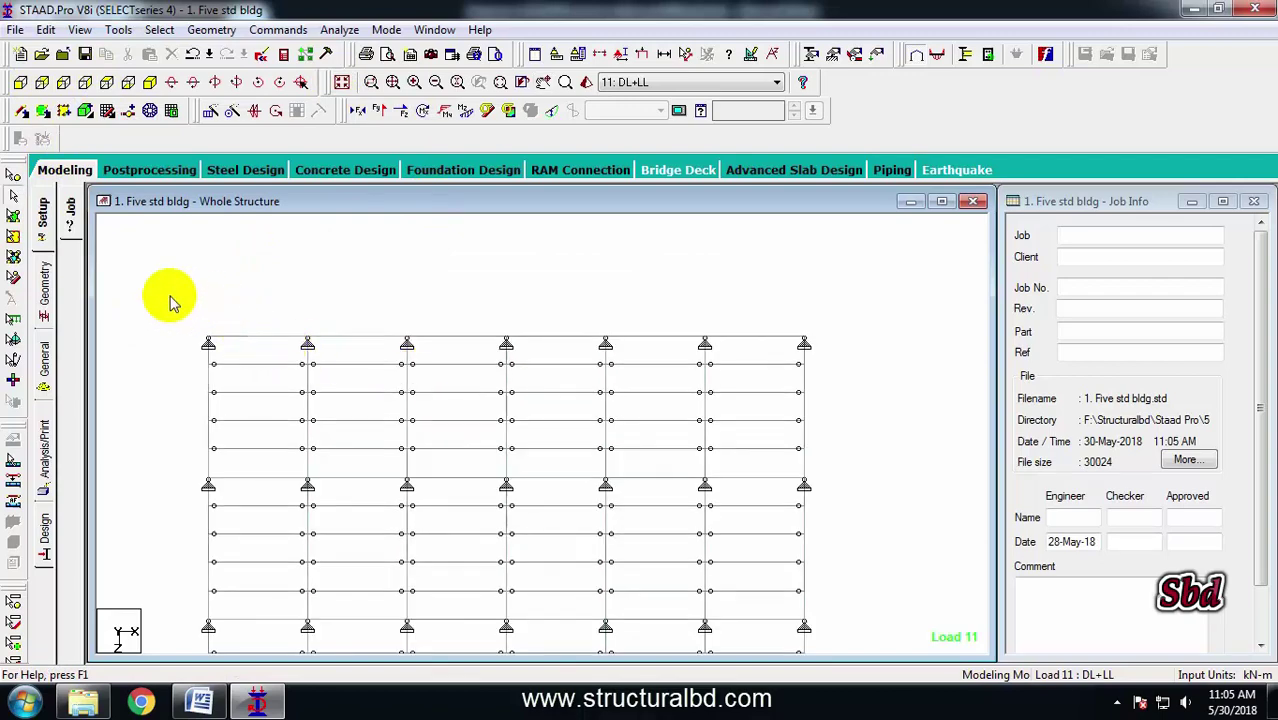
left_click(842, 349)
right_click(588, 258)
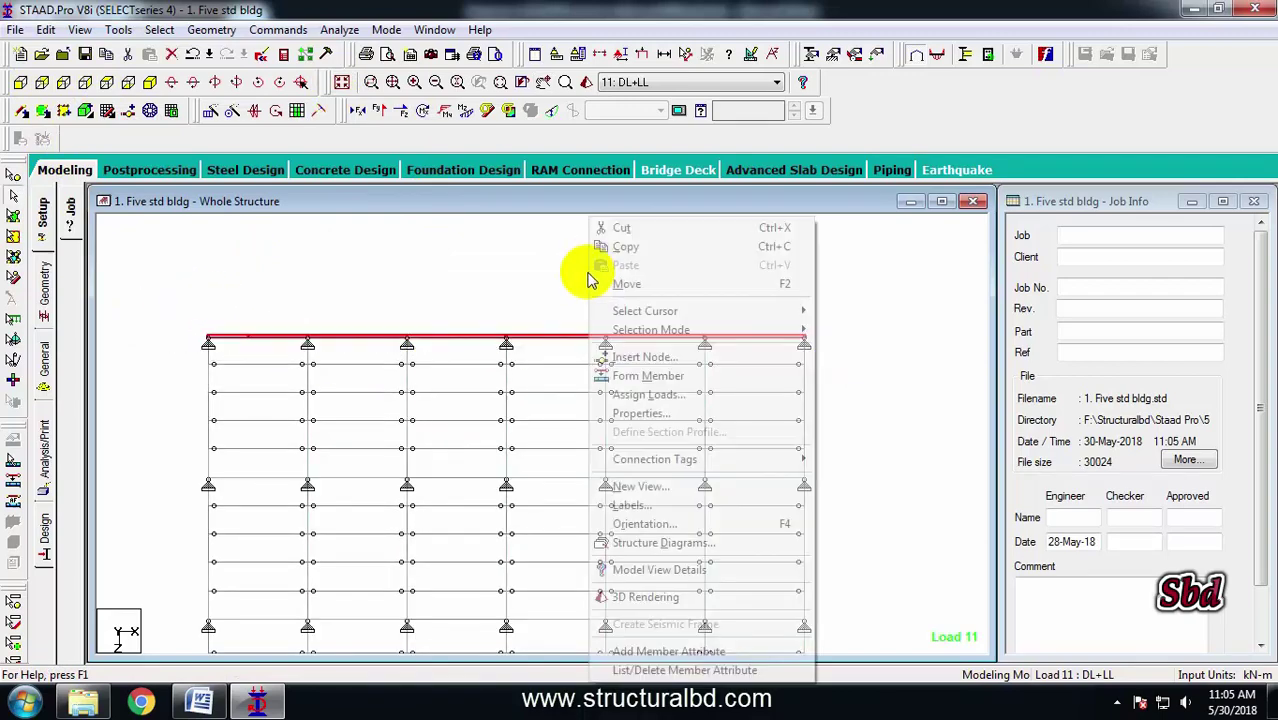
left_click(655, 490)
left_click(756, 323)
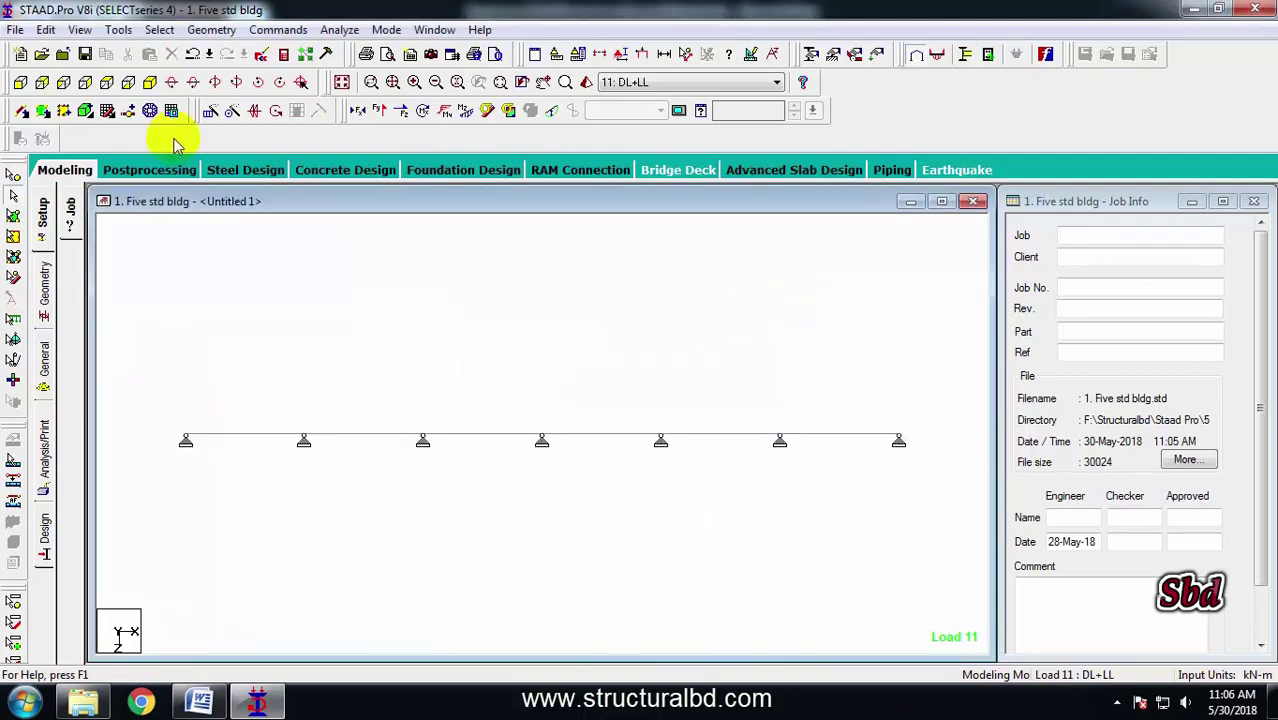
left_click(148, 82)
scroll(376, 445, "up", 3)
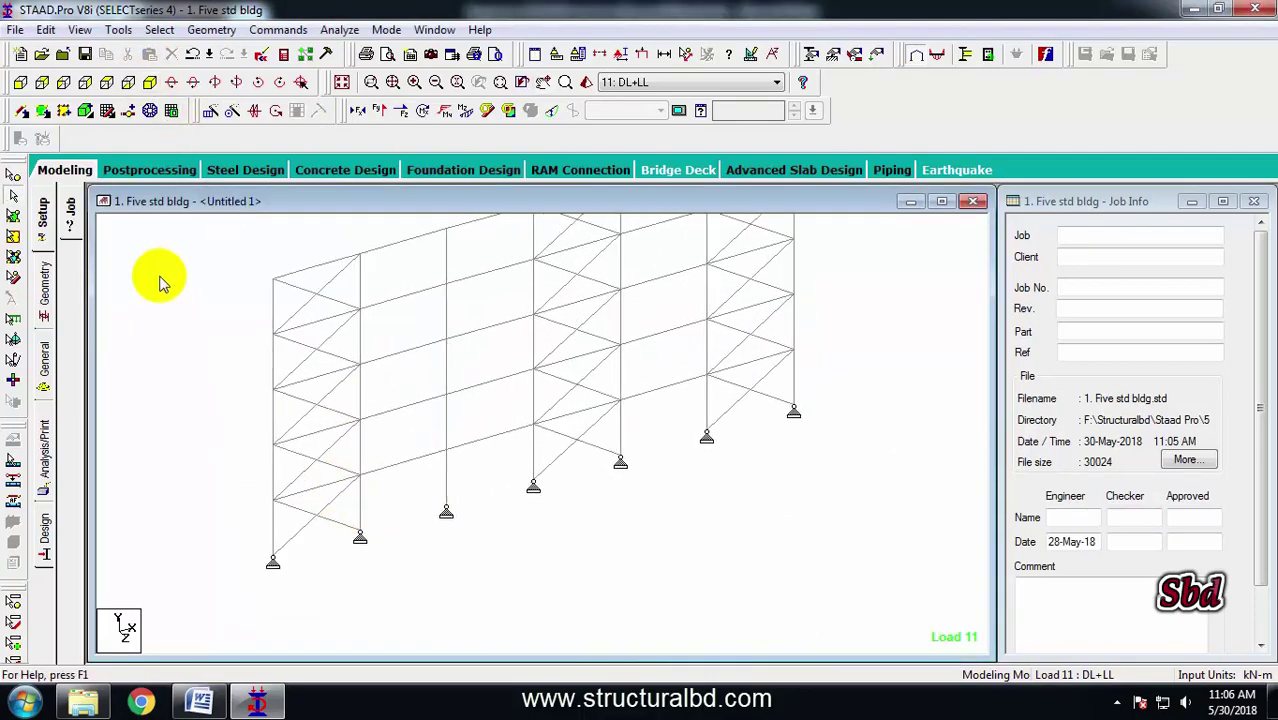
Display the beam unity check in Postprocessing for the isolated longitudinal frame.
left_click(125, 178)
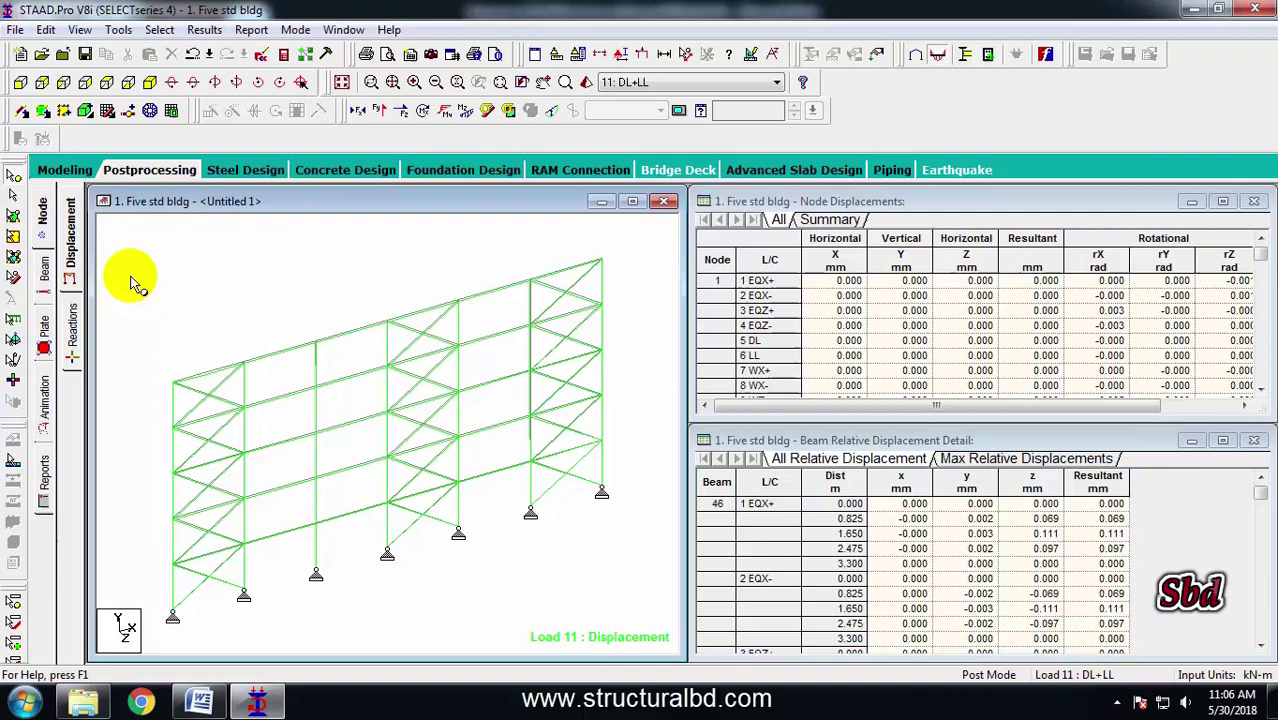
left_click(40, 266)
left_click(80, 395)
scroll(451, 428, "up", 5)
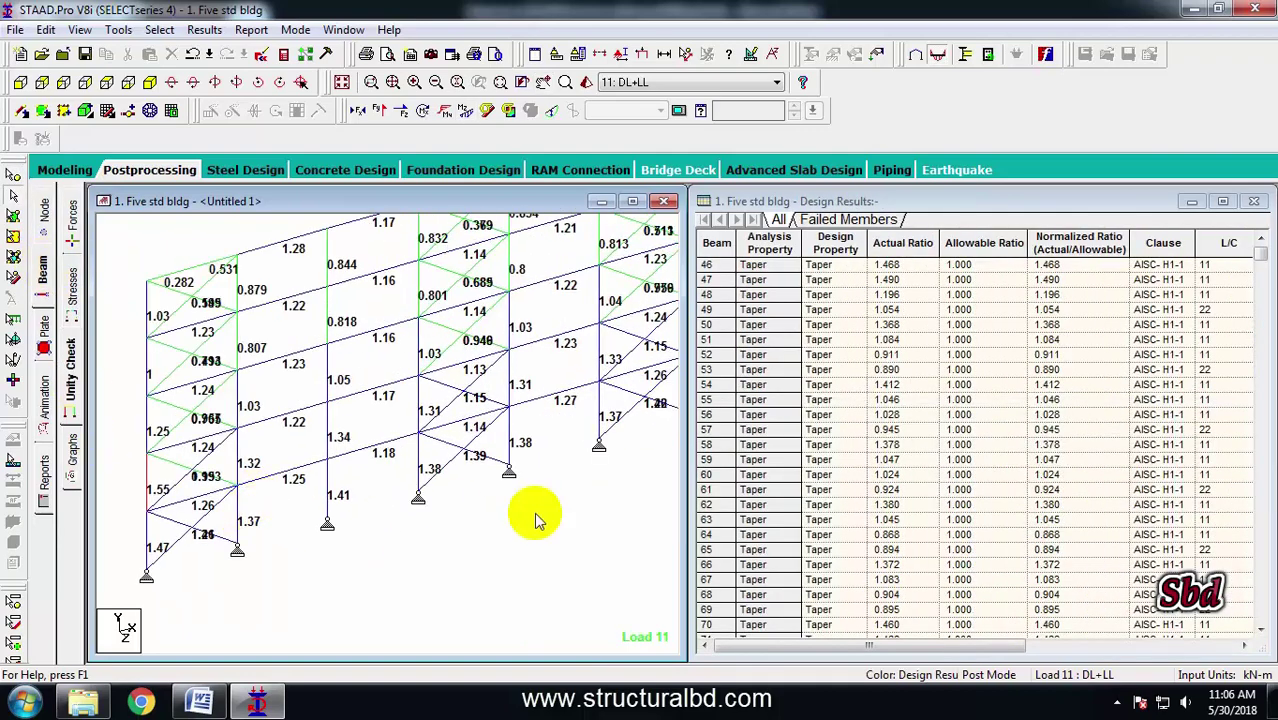
scroll(430, 440, "down", 4)
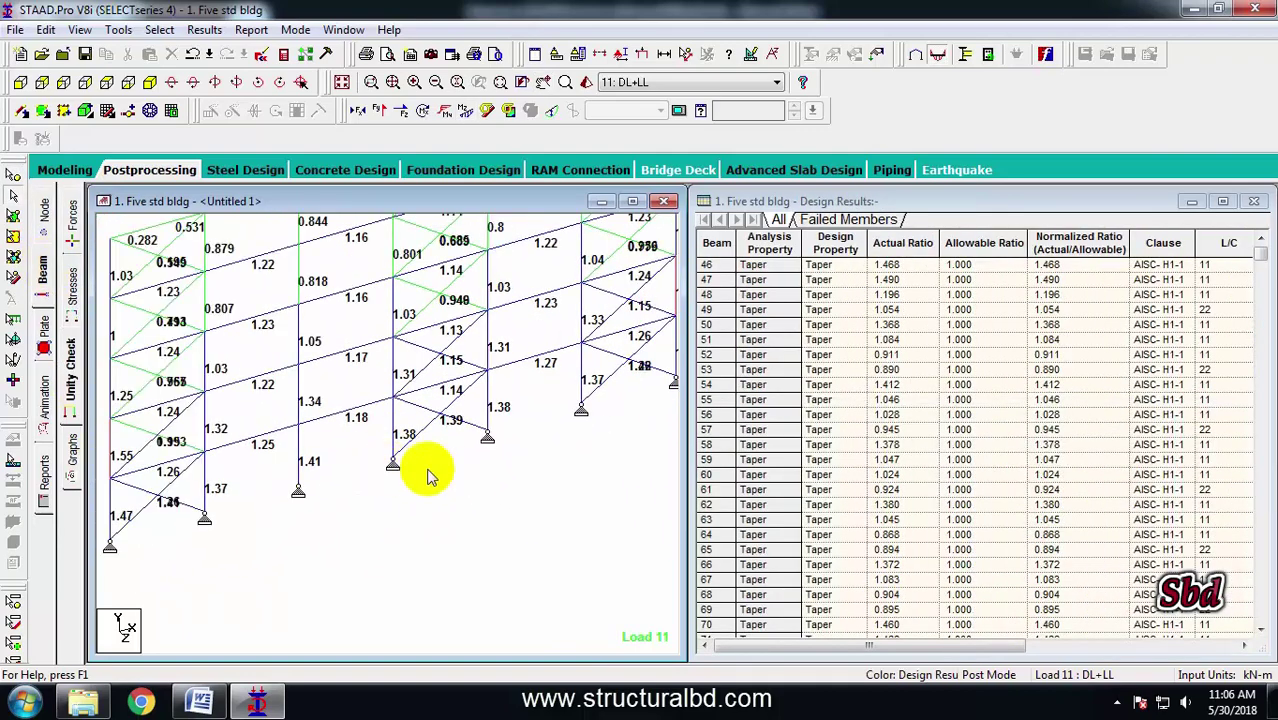
scroll(419, 399, "up", 2)
middle_click_drag(303, 430, 342, 450)
Select two adjacent first-floor beams and the second-storey corner columns at both ends in turn to check their design results.
left_click(308, 445)
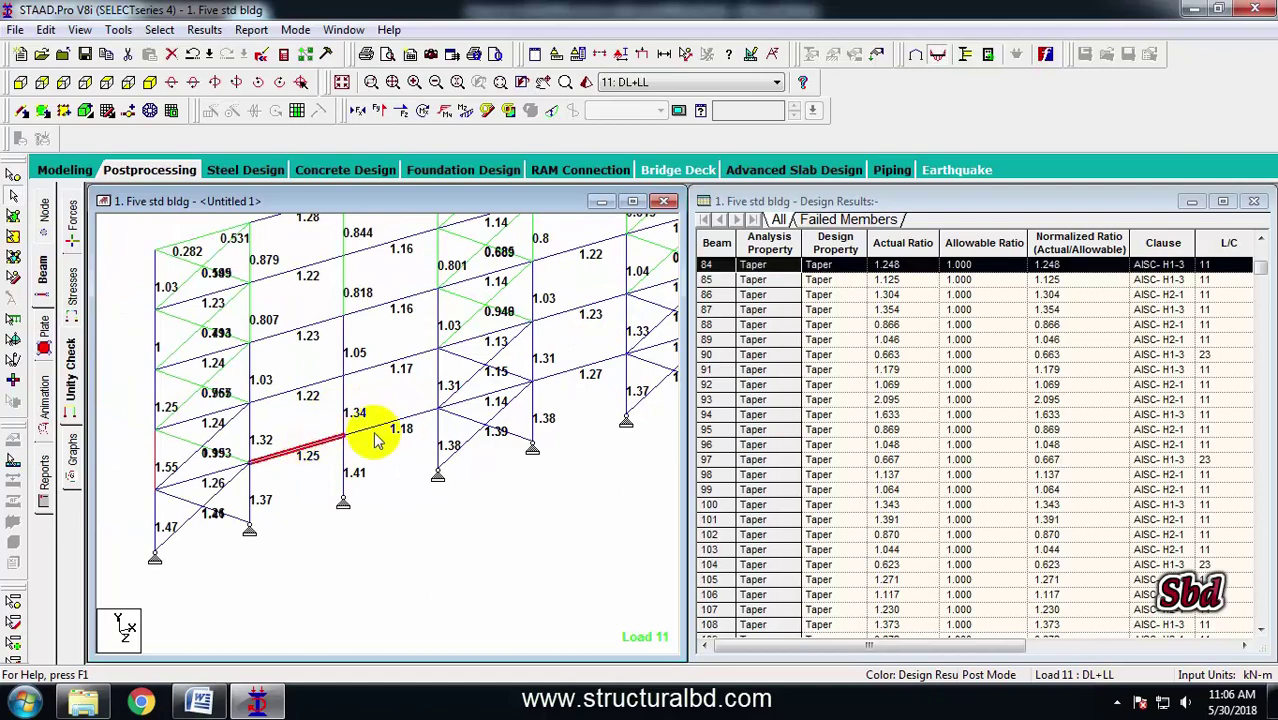
left_click(386, 422)
left_click(398, 491)
scroll(314, 413, "down", 1)
middle_click_drag(178, 470, 225, 422)
left_click(220, 406)
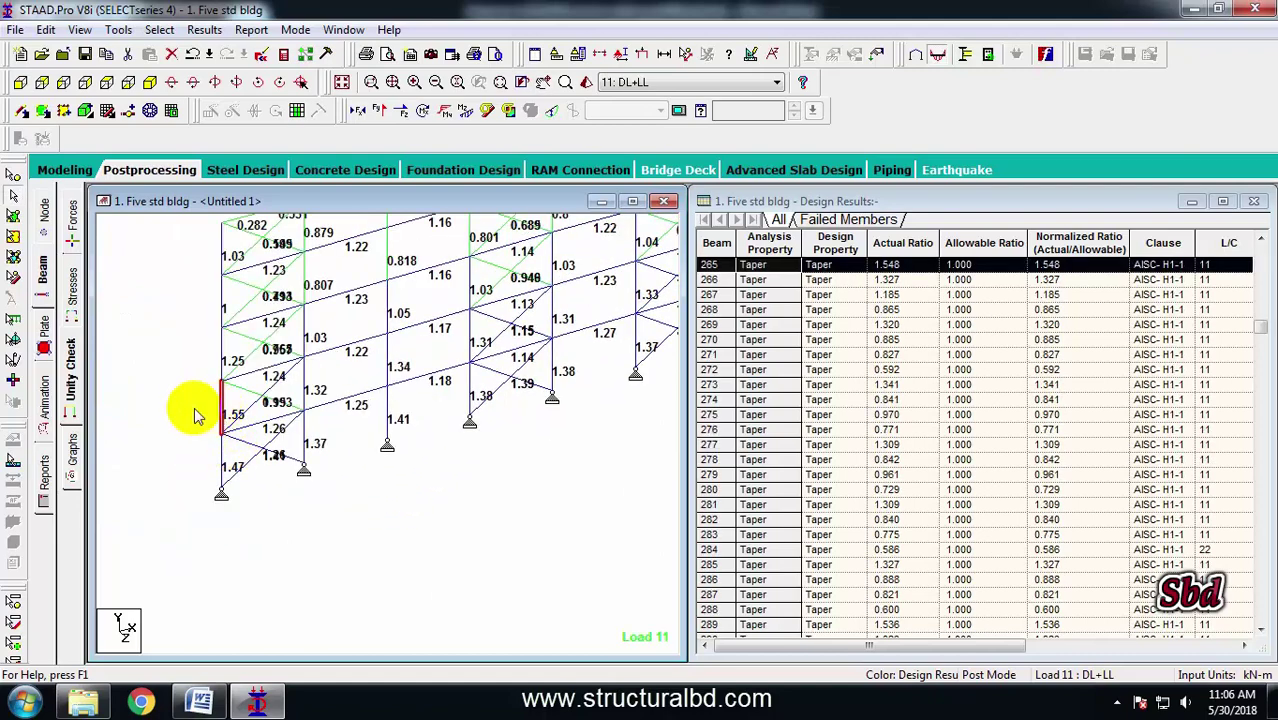
middle_click_drag(385, 430, 167, 505)
left_click(499, 344)
Examine the unity ratios of the columns, beams and bracing across the whole longitudinal frame.
scroll(608, 354, "down", 4)
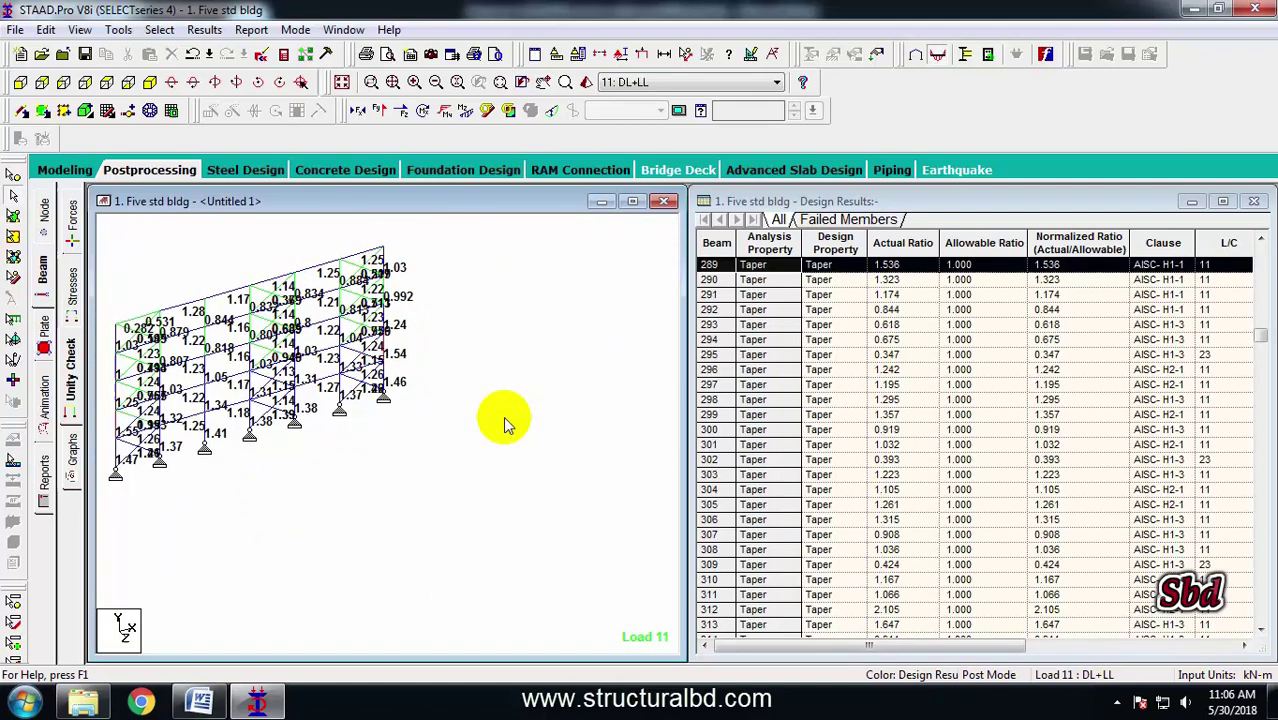
middle_click_drag(368, 447, 462, 439)
scroll(420, 450, "up", 2)
middle_click_drag(355, 478, 390, 484)
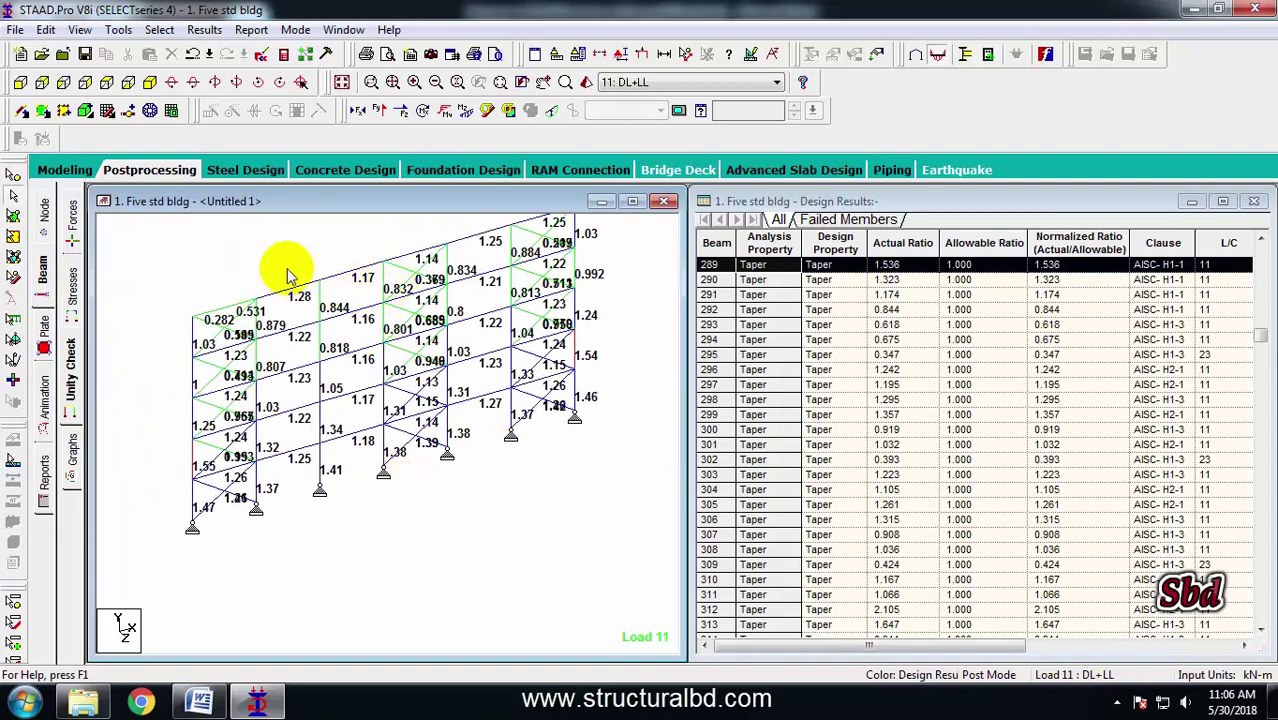
middle_click_drag(285, 271, 290, 298)
scroll(285, 293, "up", 1)
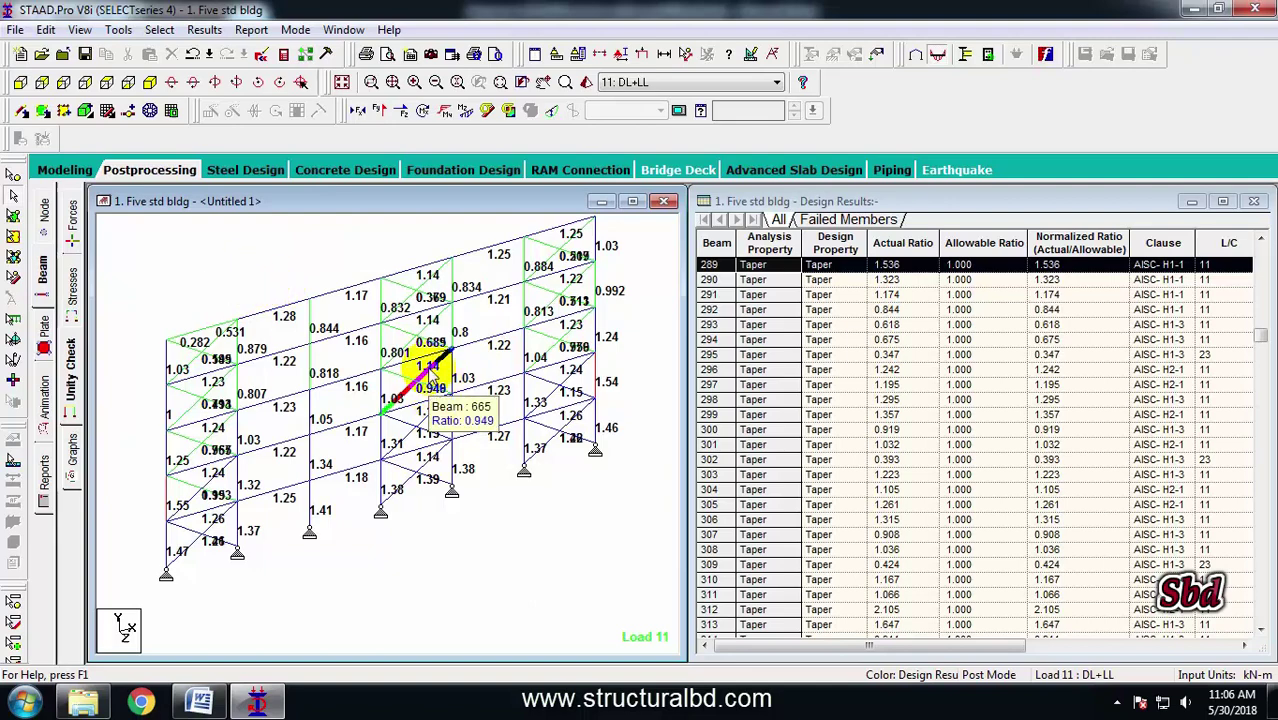
middle_click_drag(254, 260, 293, 265)
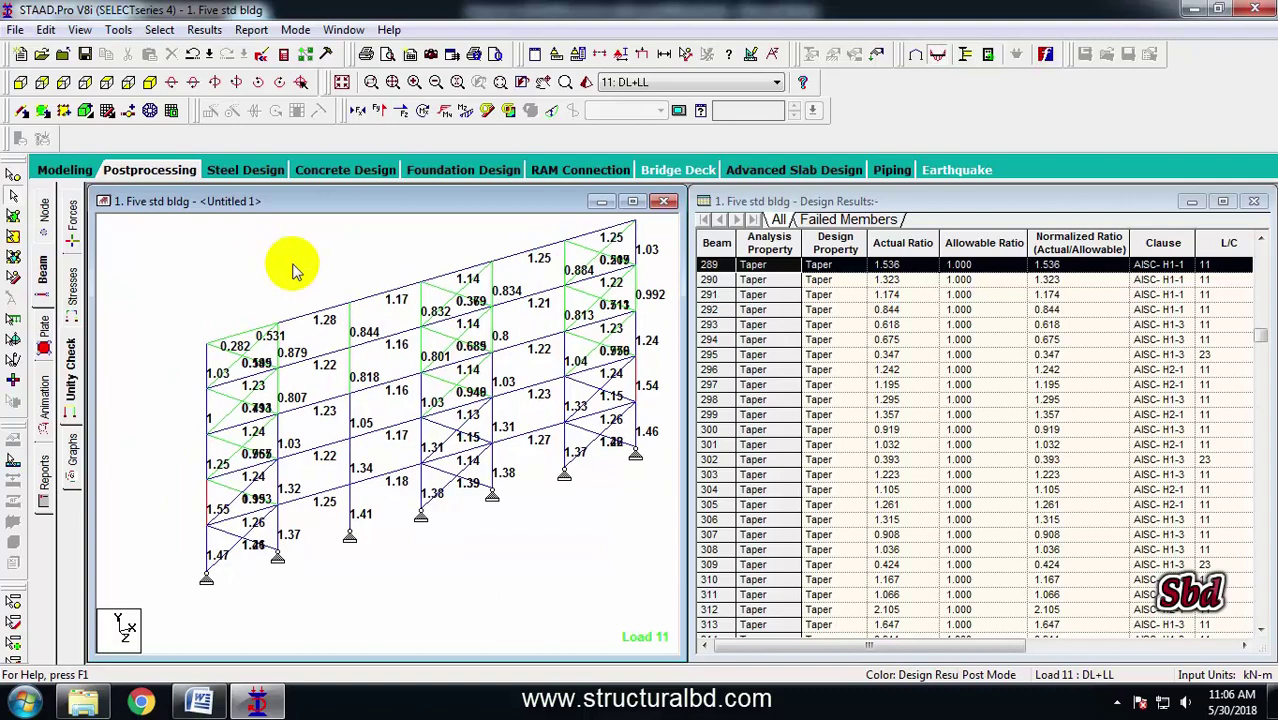
scroll(297, 264, "down", 1)
scroll(339, 340, "up", 3)
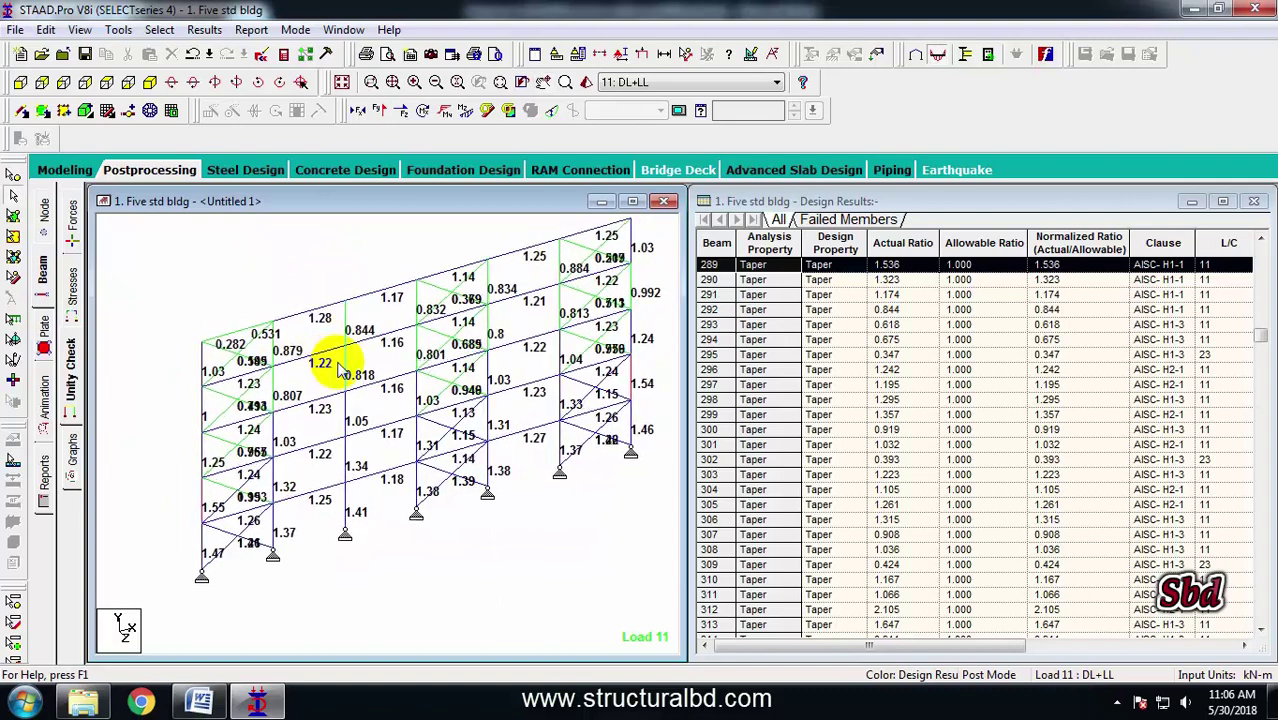
middle_click_drag(365, 379, 357, 368)
scroll(357, 440, "down", 3)
scroll(254, 522, "up", 4)
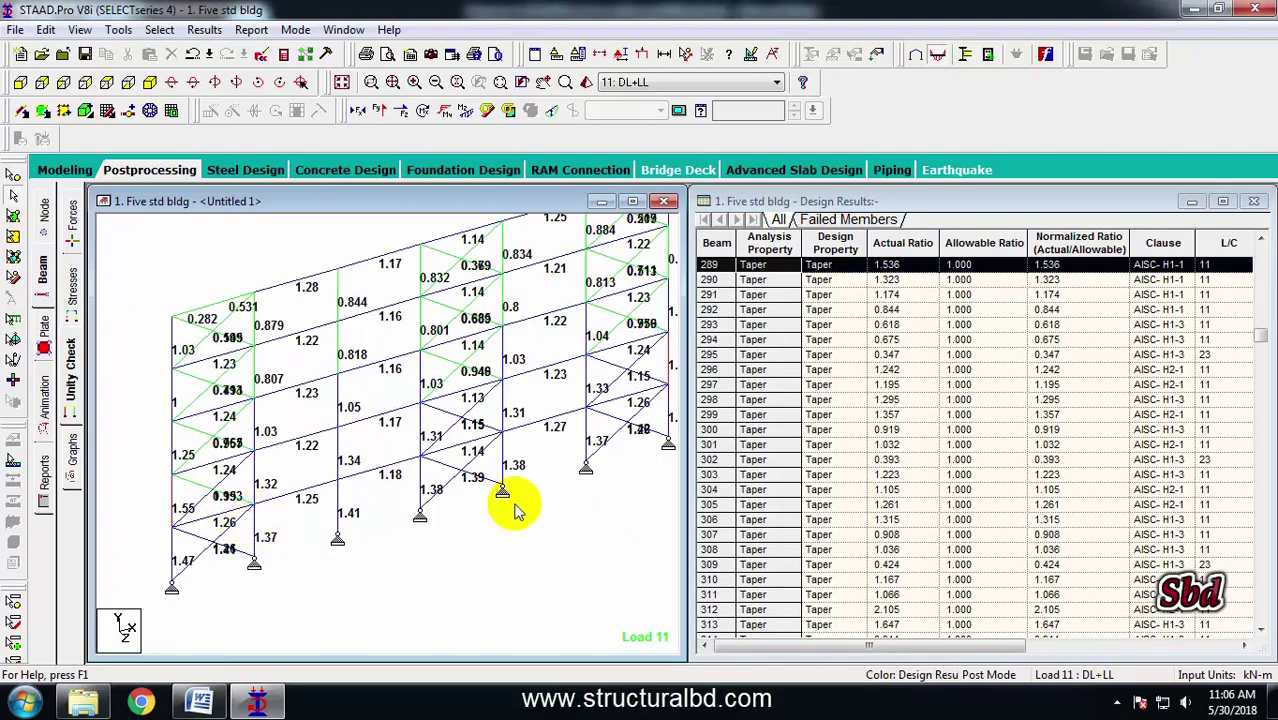
Select the ground-storey cross bracing in the middle and end braced bays to check its design results.
left_click(470, 465)
left_click(613, 428)
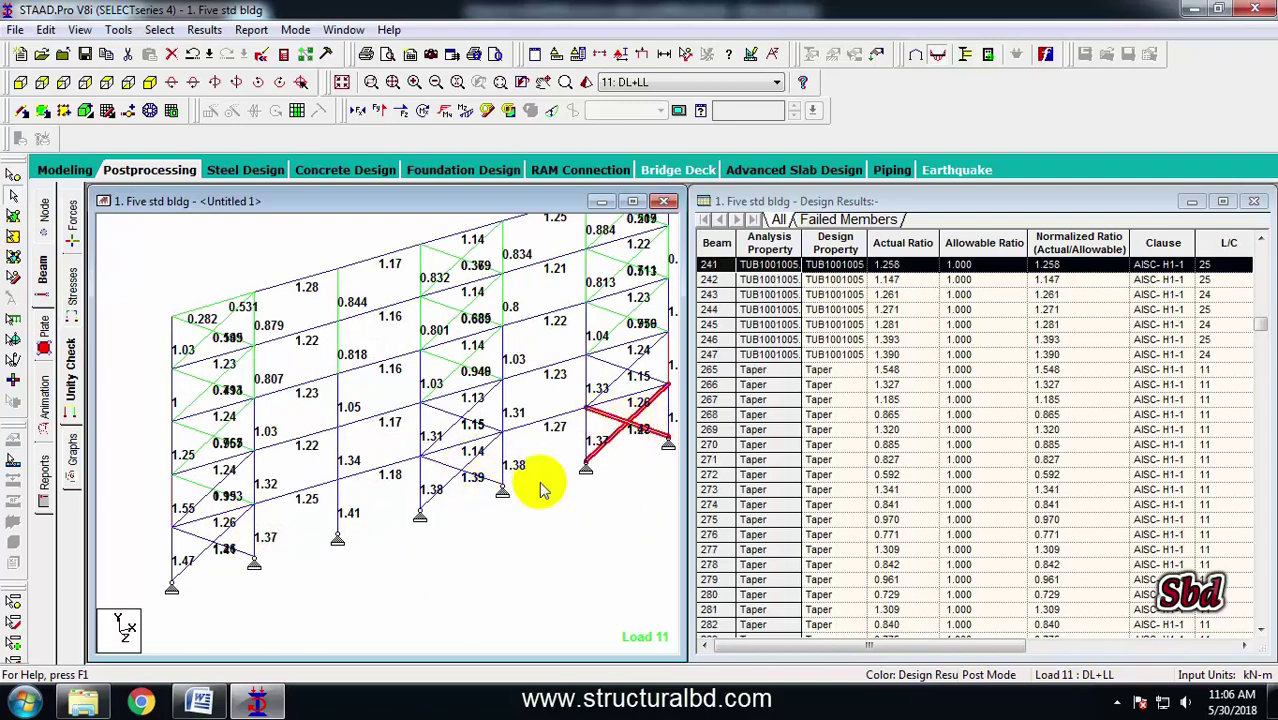
scroll(418, 340, "down", 2)
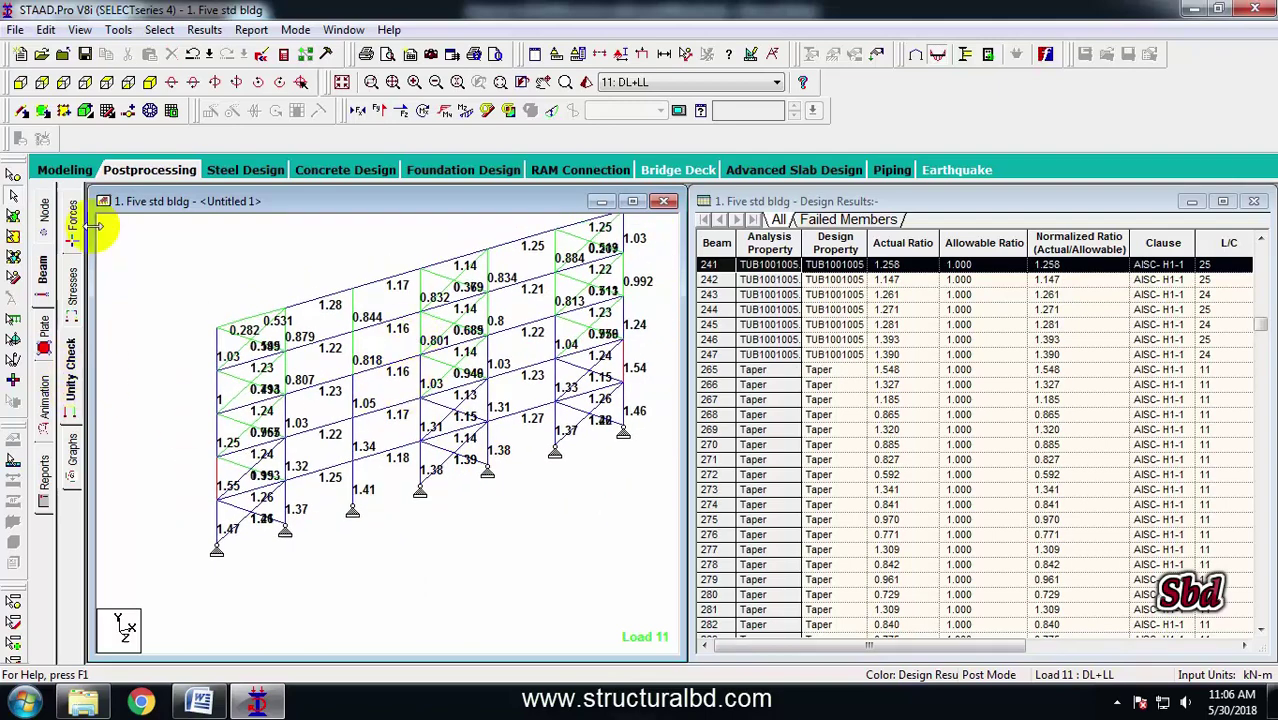
middle_click_drag(261, 396, 268, 398)
middle_click_drag(434, 279, 405, 347)
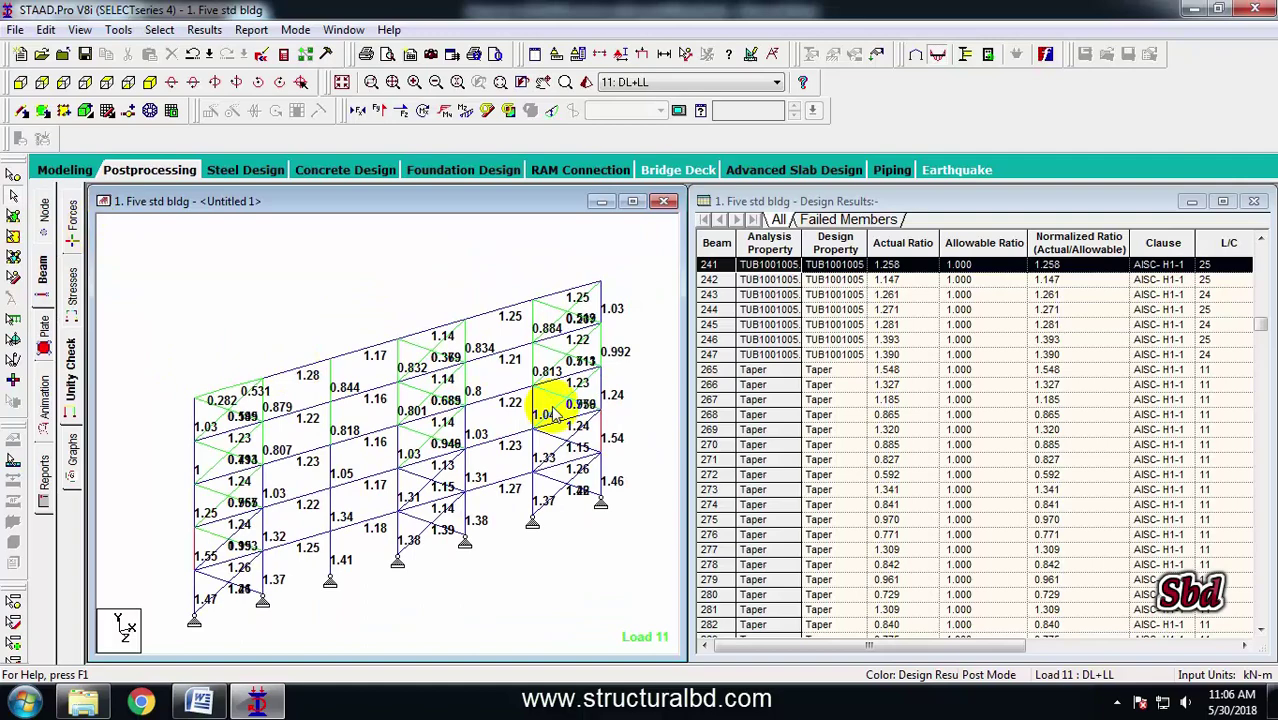
Return to Modeling and show the longitudinal frame's displacement diagram for load case 11: DL+LL.
left_click(64, 172)
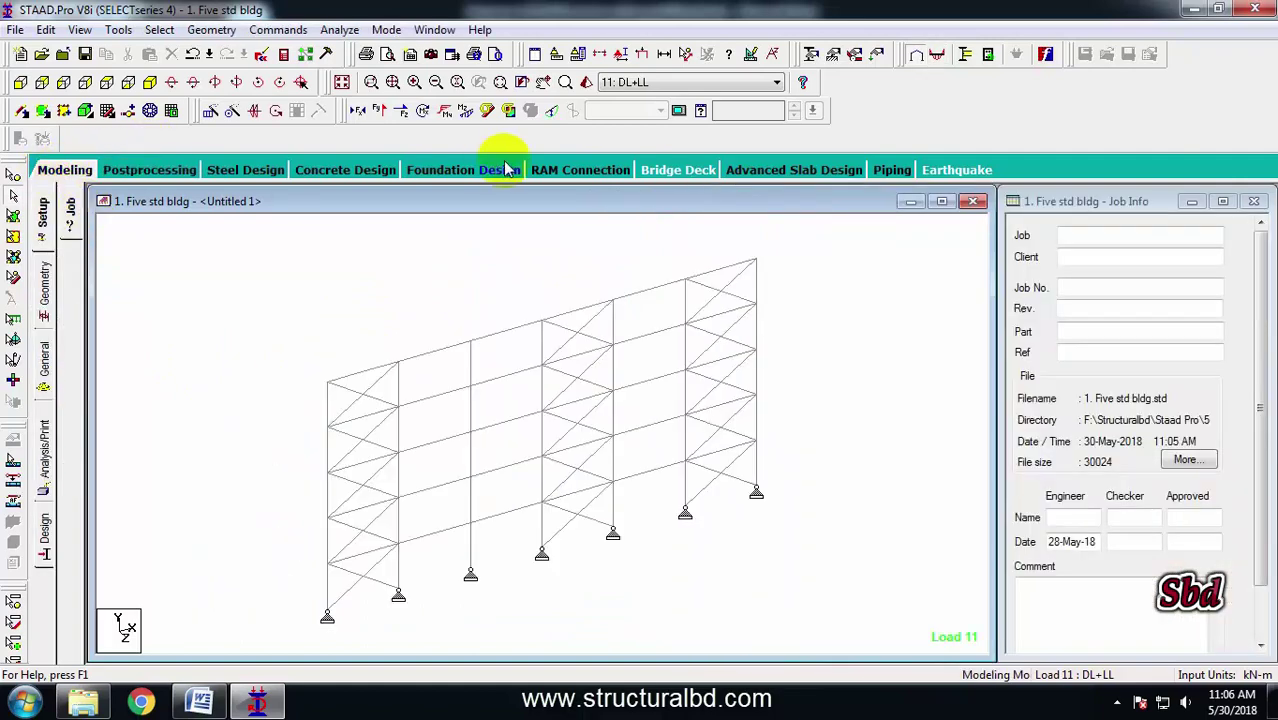
left_click(553, 112)
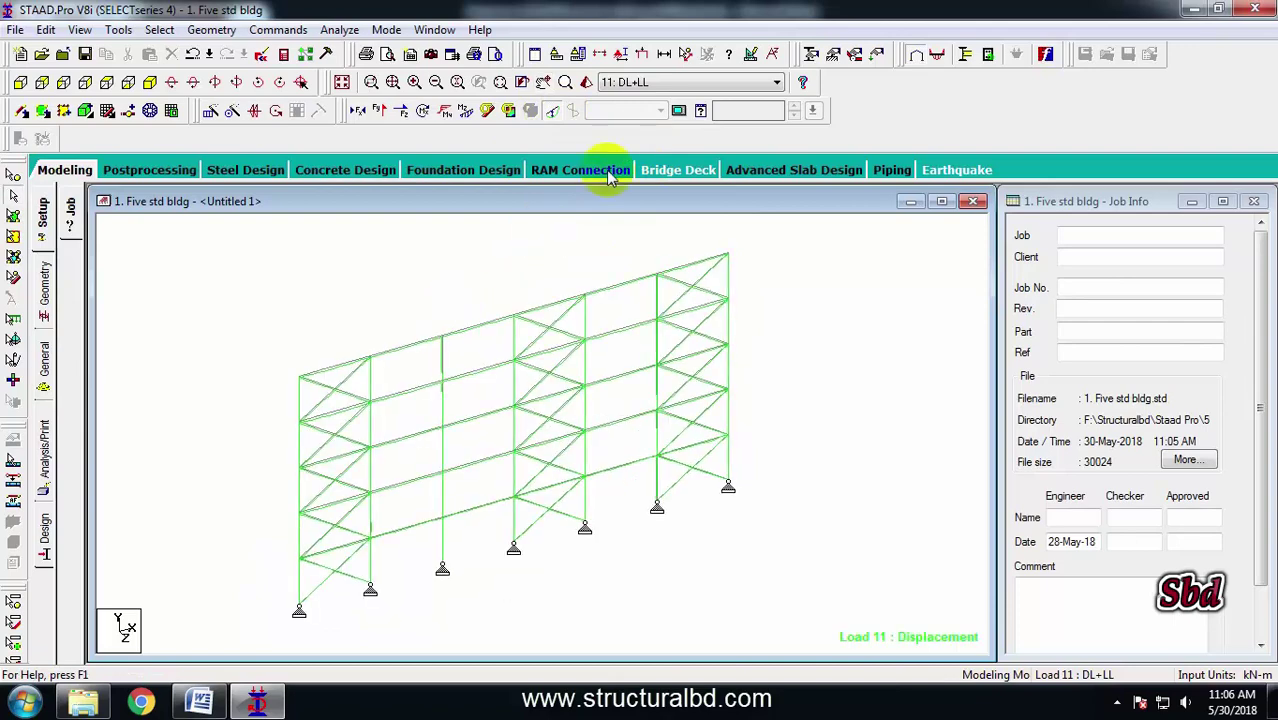
left_click(664, 84)
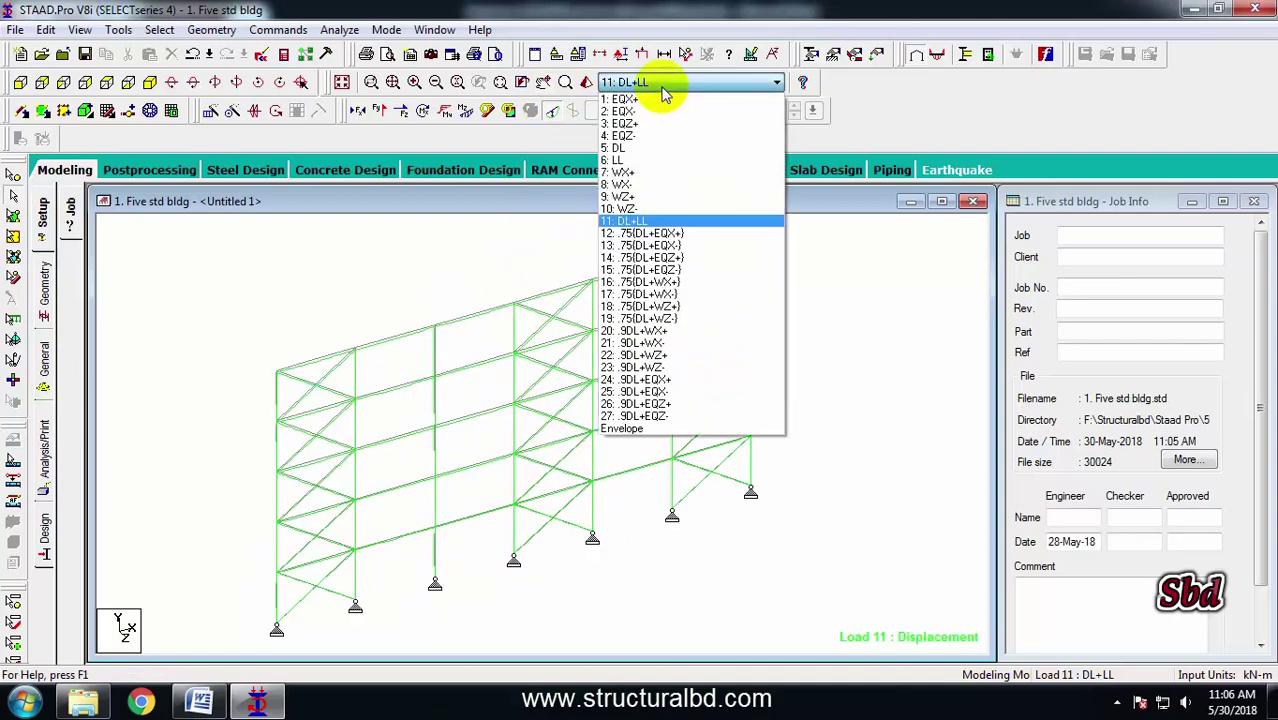
left_click(637, 220)
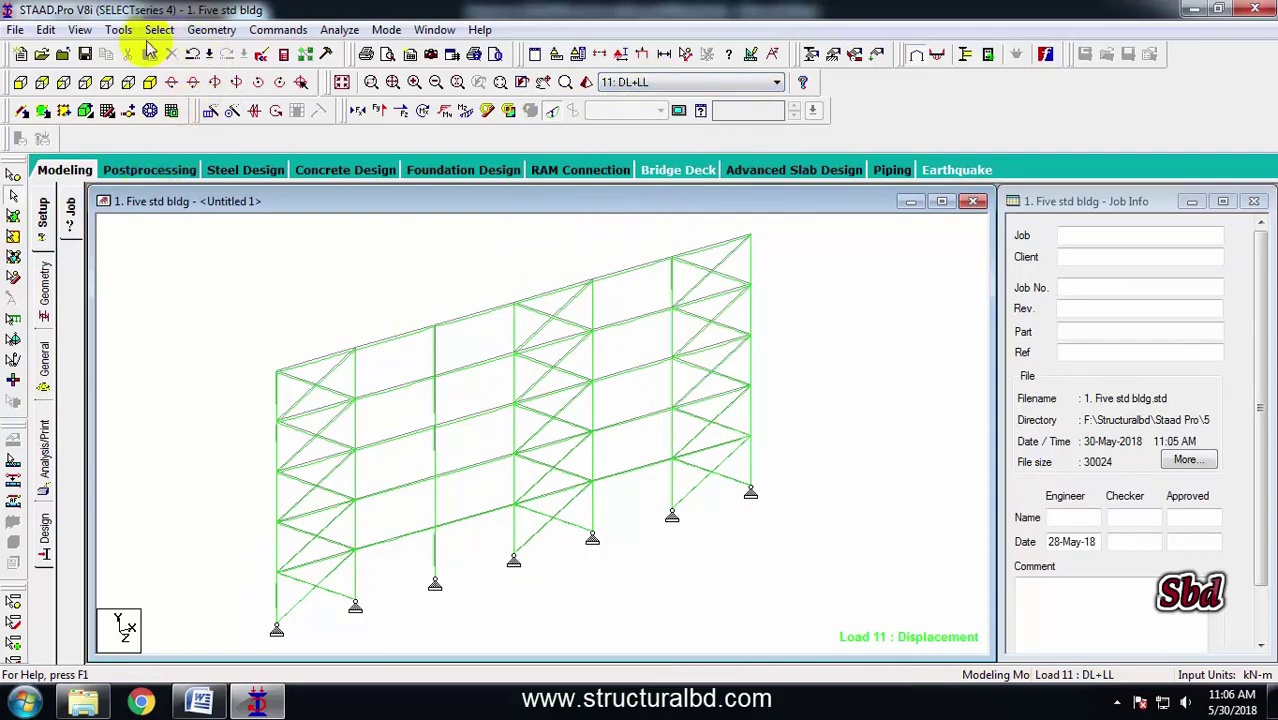
In Postprocessing, annotate the beam results of the whole frame with the Max Resultant displacement.
left_click(150, 170)
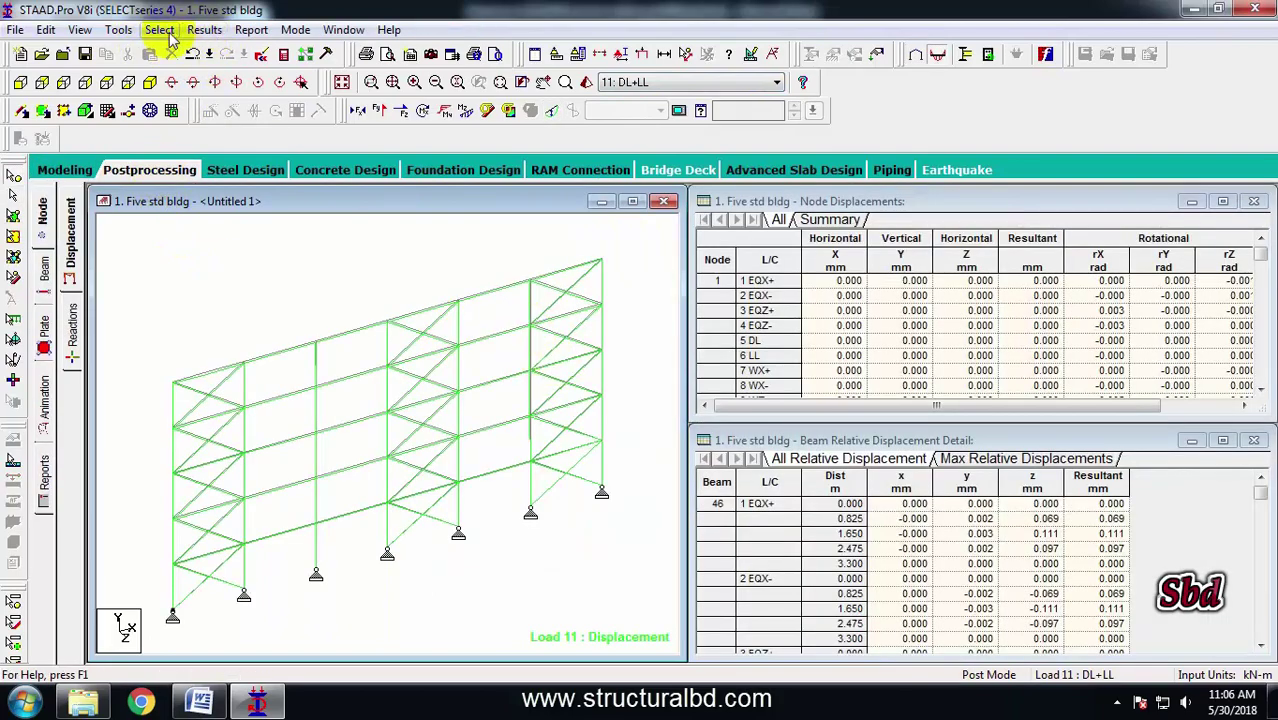
left_click(205, 30)
left_click(274, 328)
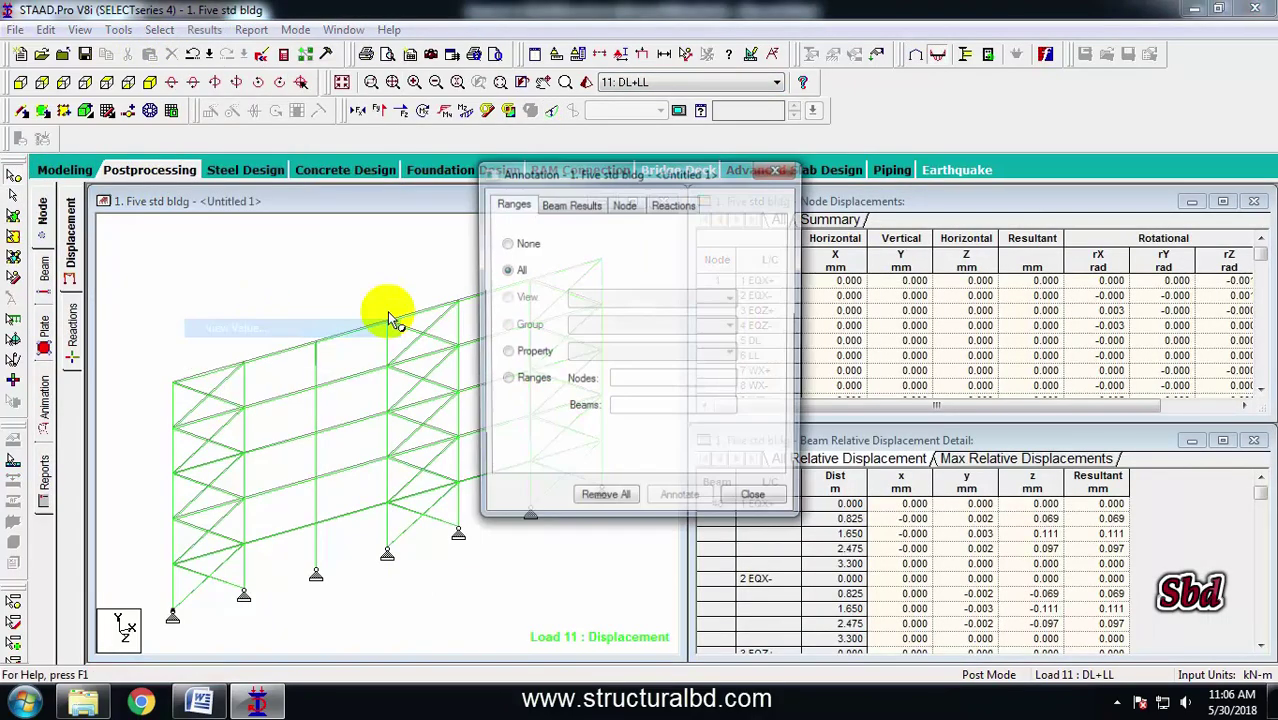
left_click(596, 207)
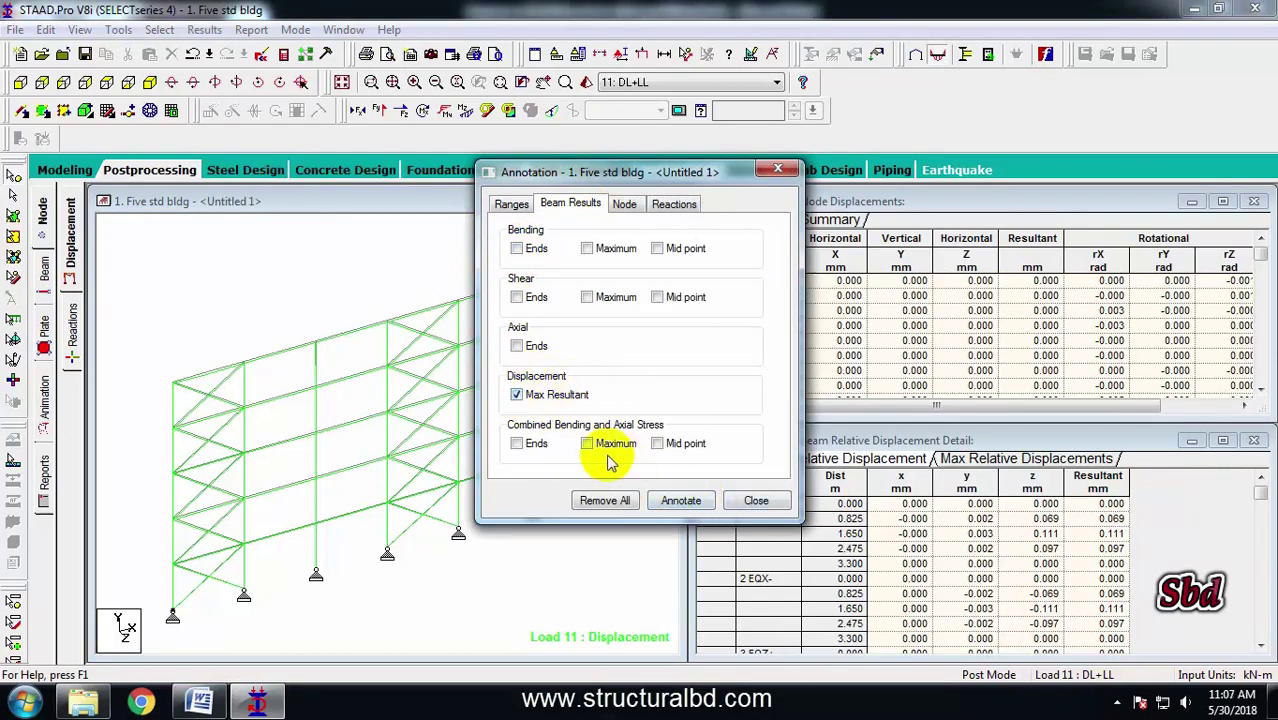
left_click(684, 502)
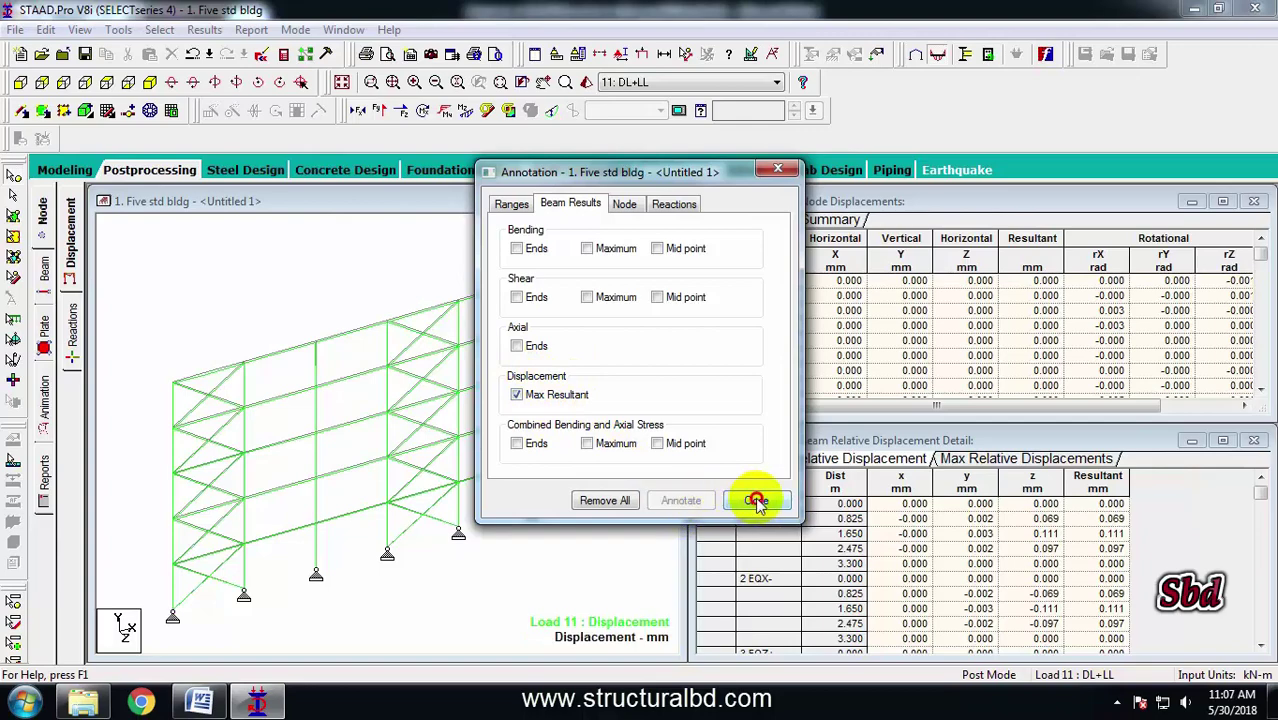
left_click(757, 500)
scroll(357, 362, "up", 5)
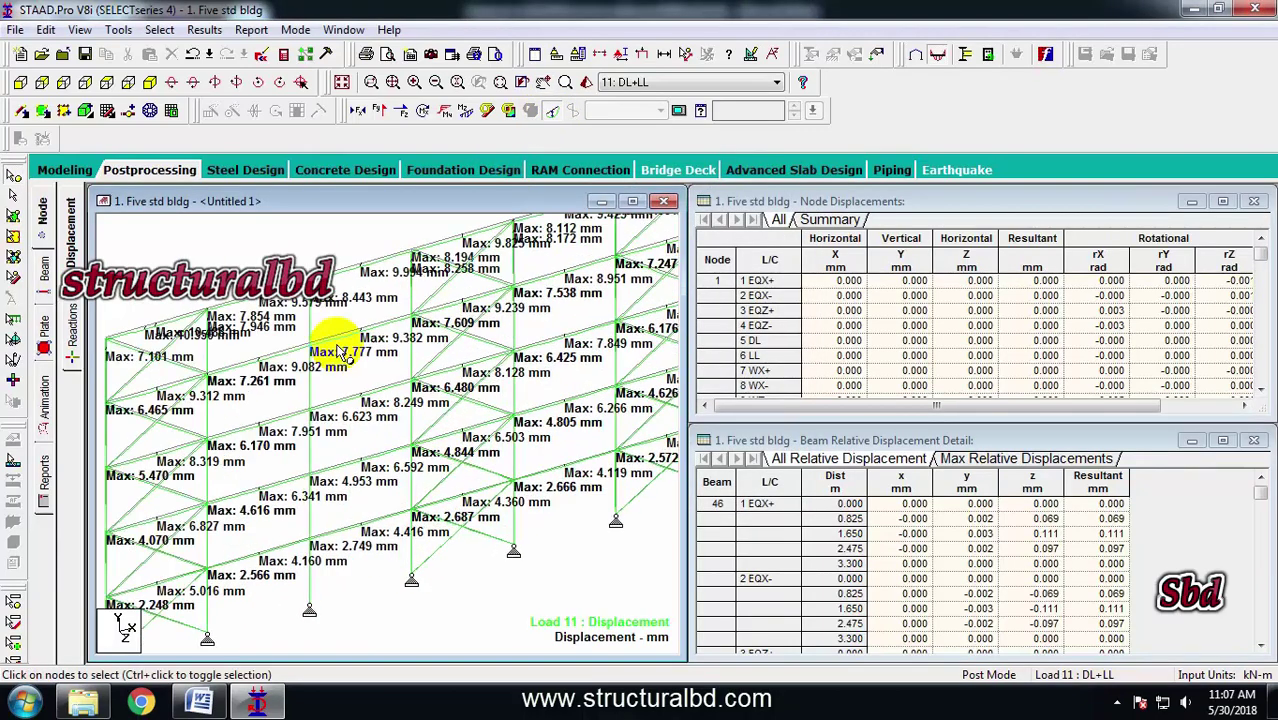
Switch the displacement results to load case 12: .75(DL+EQX+) and examine the maximum displacements across the frame.
left_click(668, 84)
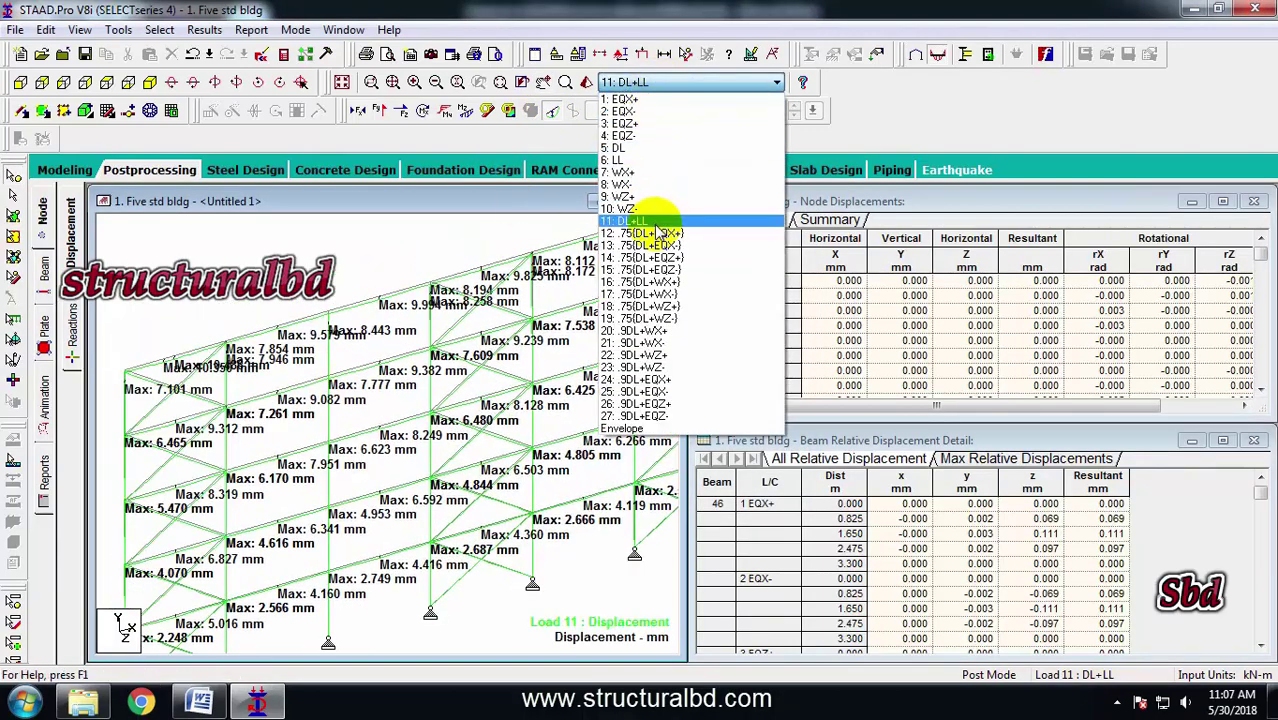
left_click(654, 222)
left_click(692, 84)
left_click(659, 234)
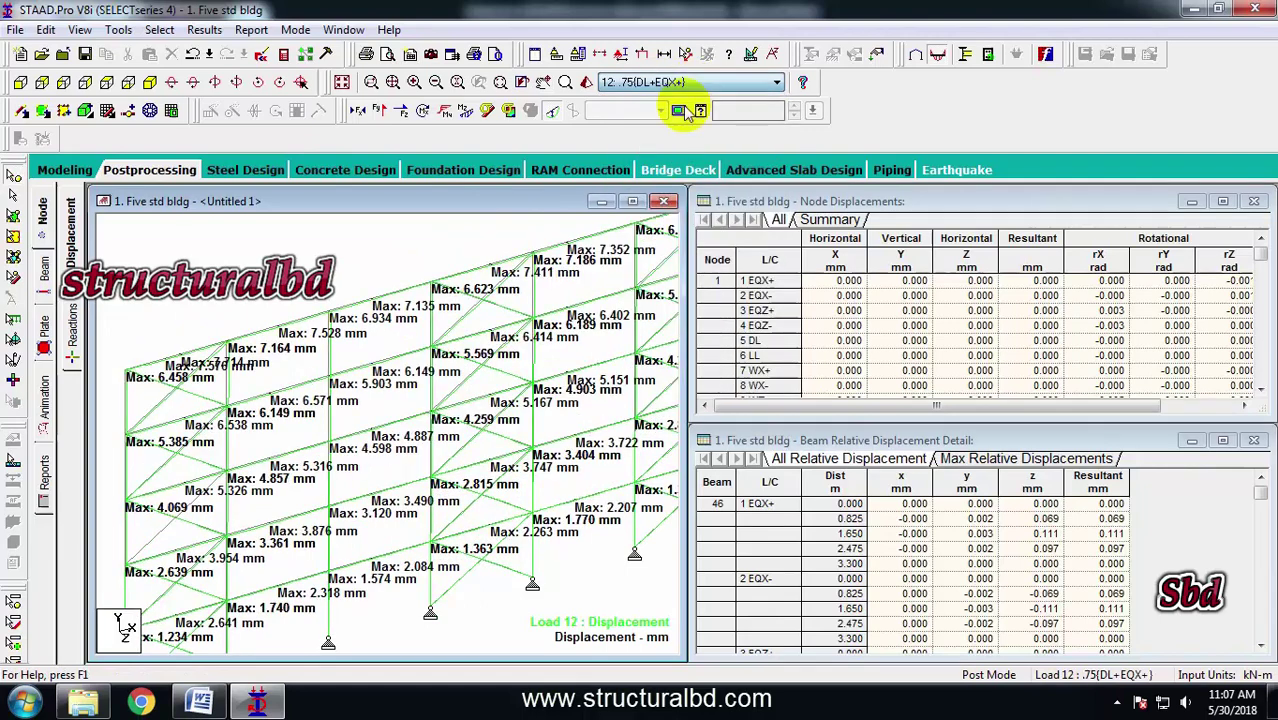
scroll(508, 340, "down", 5)
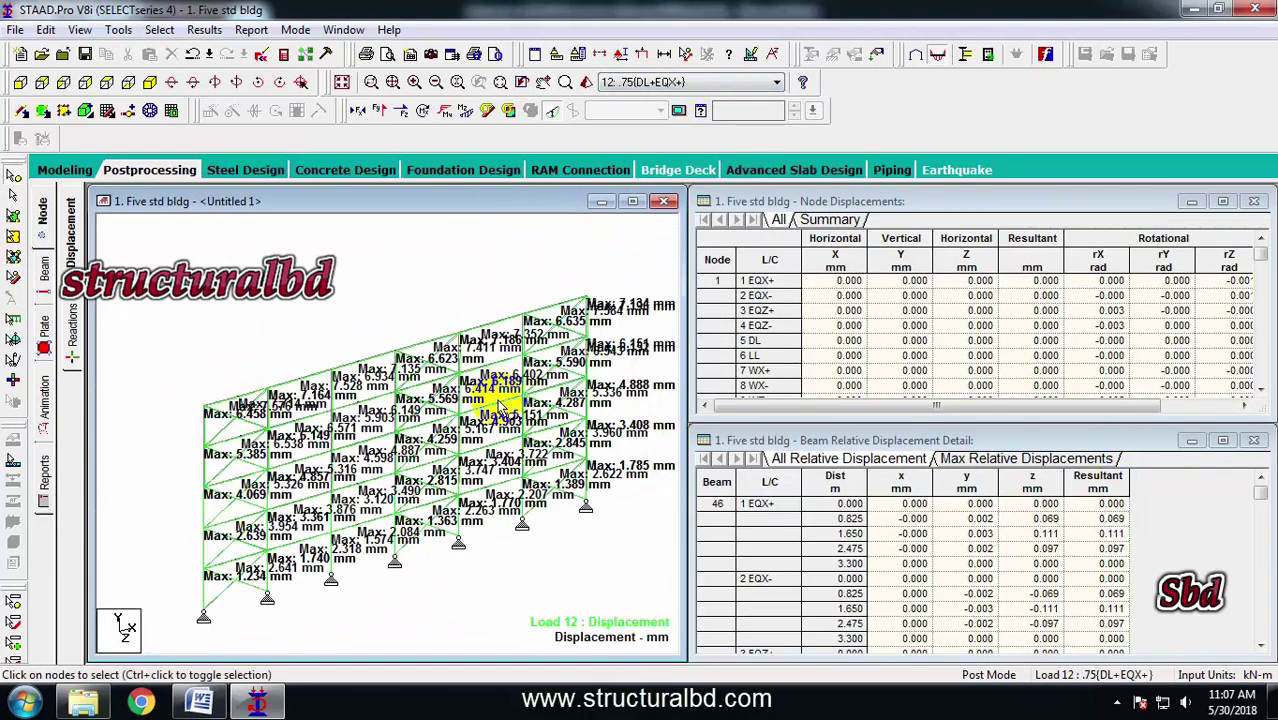
scroll(500, 408, "up", 2)
left_click(722, 86)
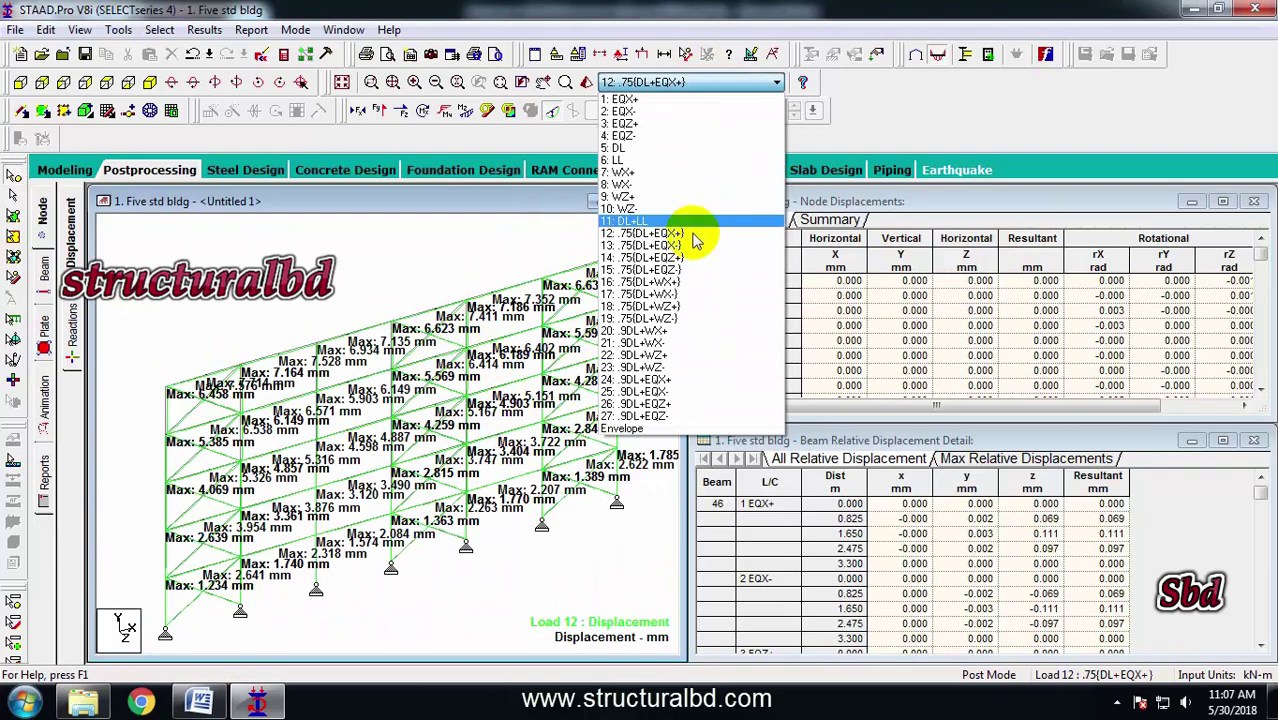
left_click(670, 234)
scroll(585, 251, "up", 5)
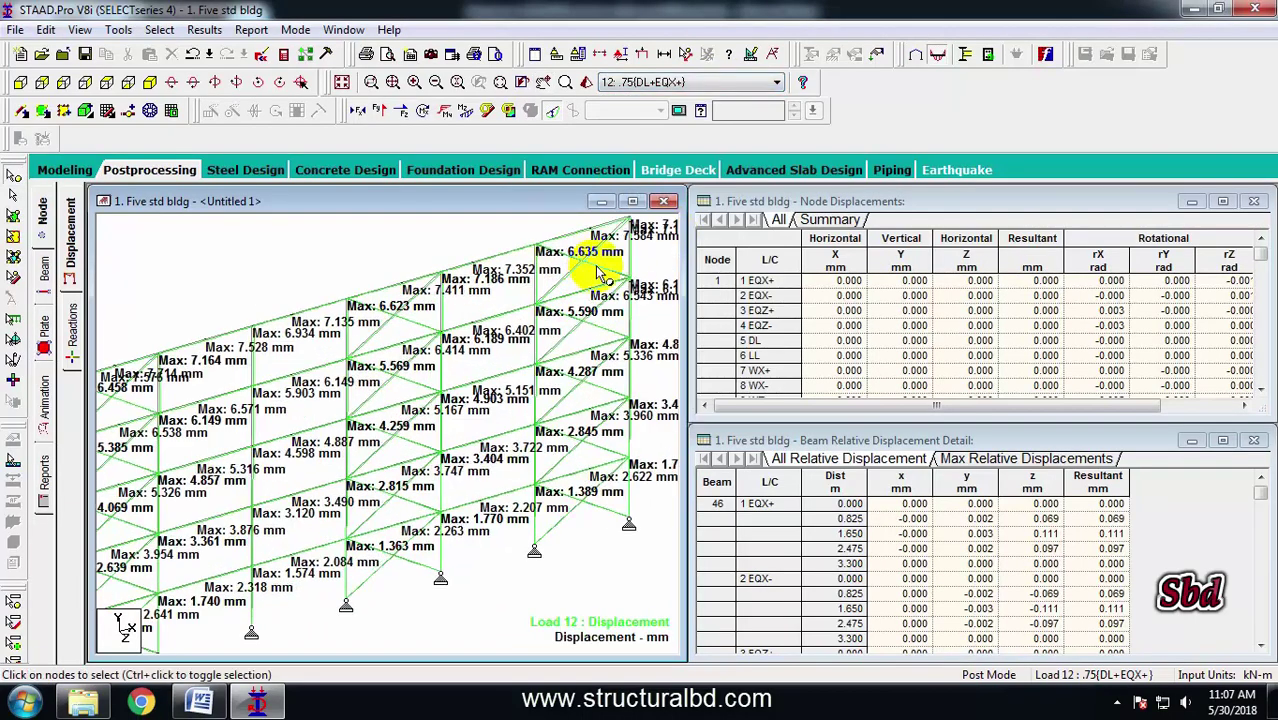
scroll(548, 315, "down", 5)
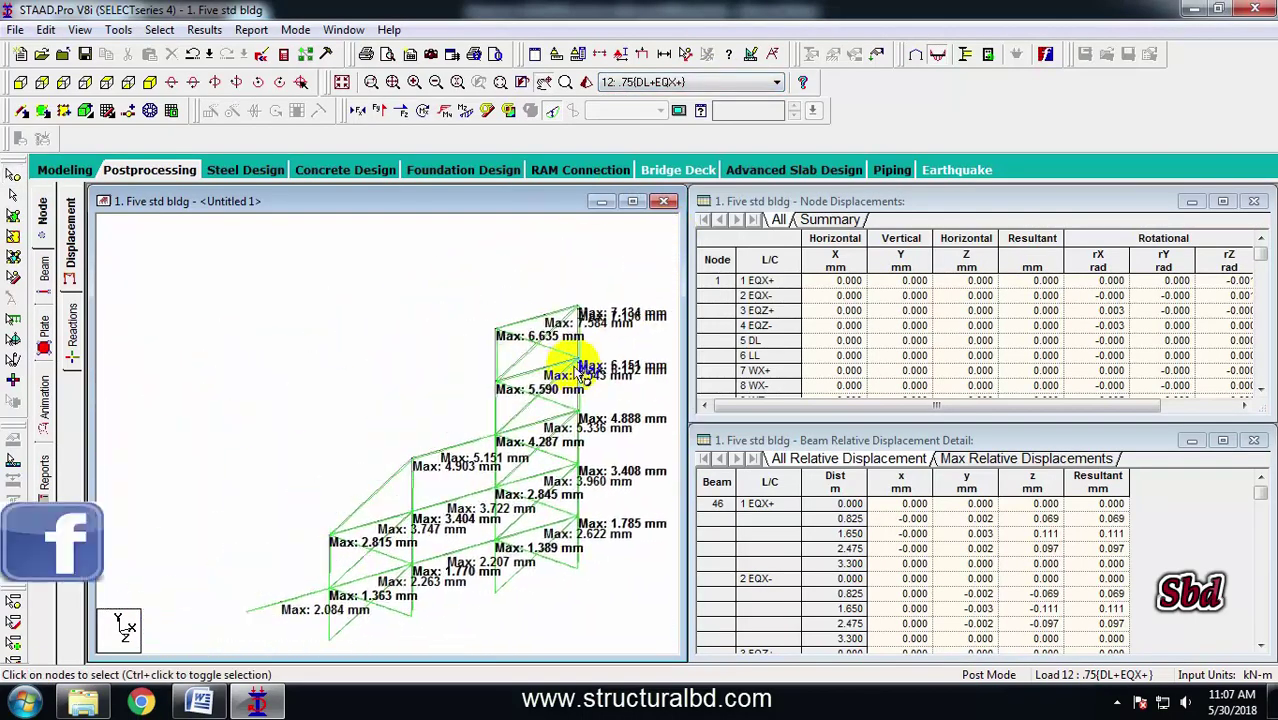
Select all members parallel to the Y axis and display only these columns in the active window.
left_click(159, 29)
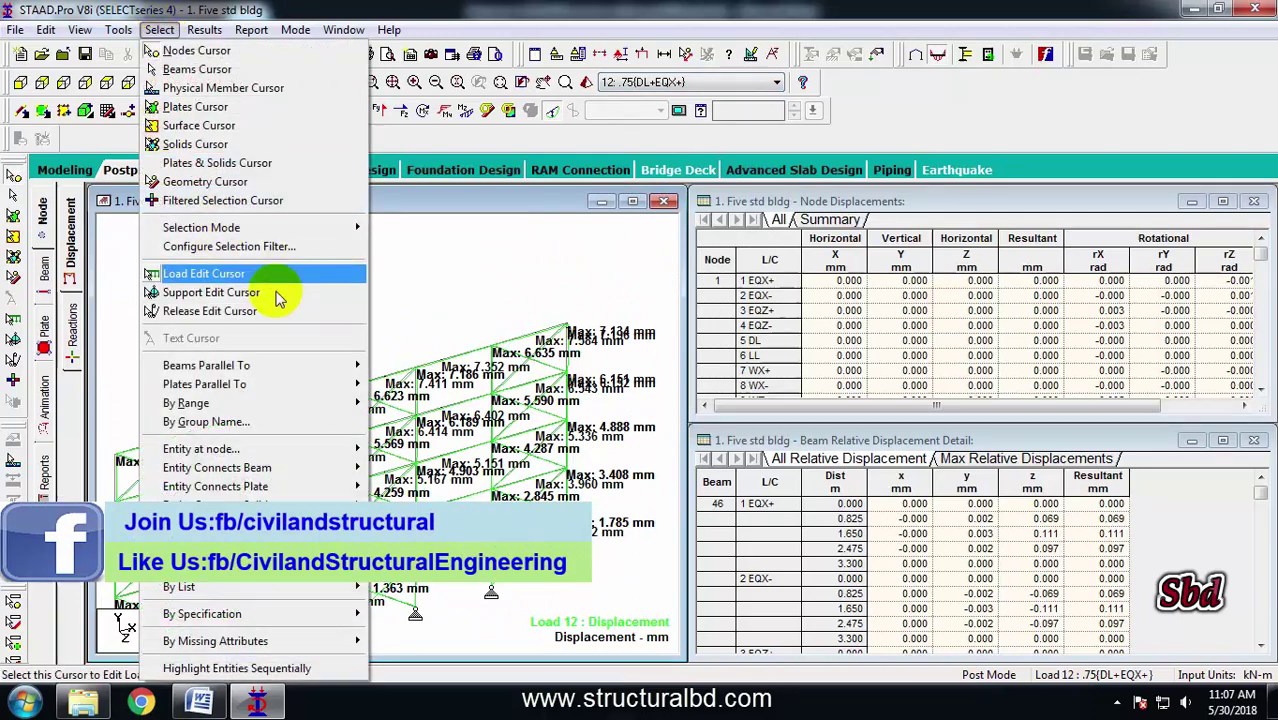
mouse_move(240, 366)
left_click(399, 385)
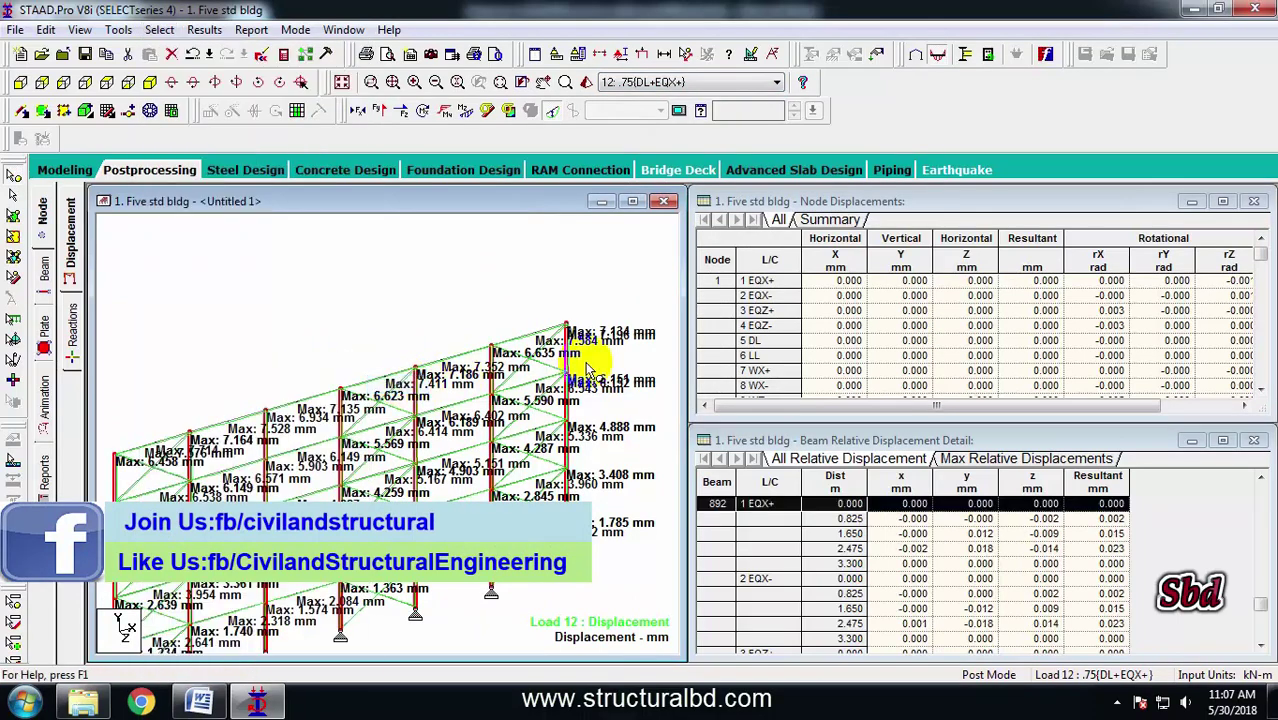
right_click(474, 258)
left_click(585, 485)
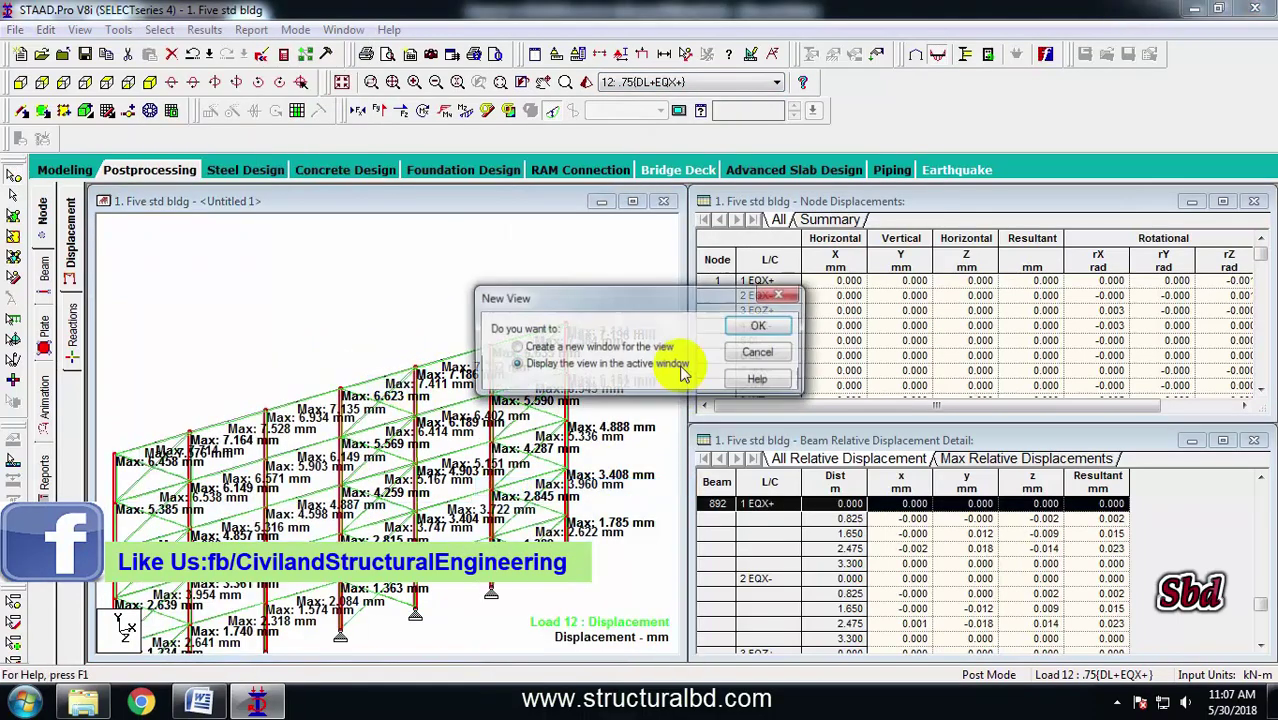
left_click(757, 330)
scroll(580, 418, "up", 5)
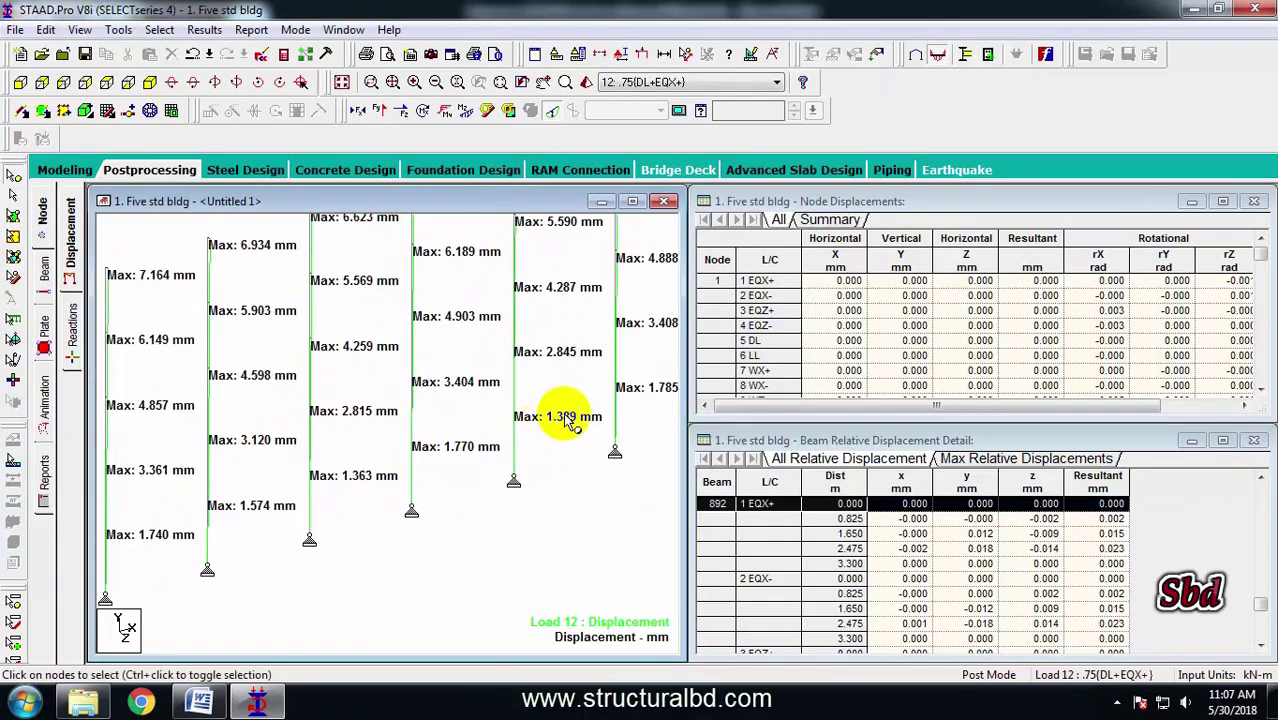
scroll(540, 410, "down", 5)
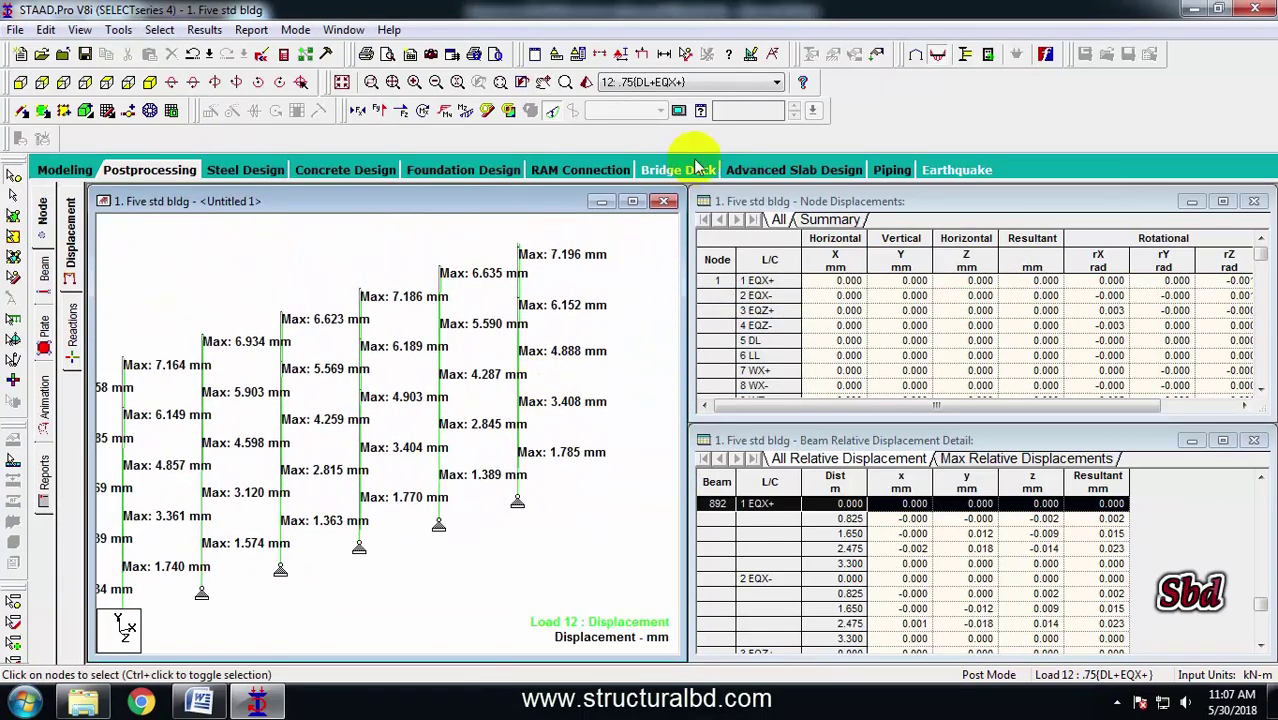
Switch to load case 16: .75(DL+WX+) and examine the maximum displacements of the isolated columns storey by storey.
left_click(710, 84)
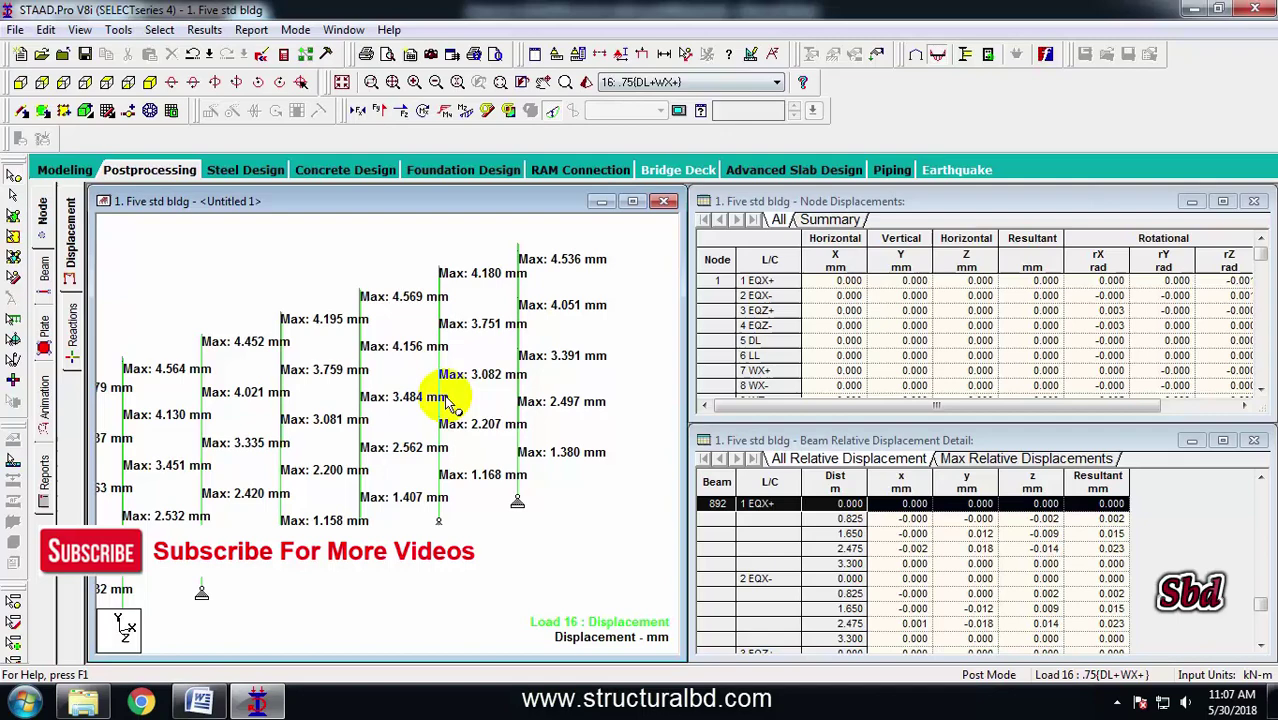
middle_click_drag(422, 394, 466, 365)
scroll(490, 369, "down", 4)
middle_click_drag(398, 414, 456, 388)
scroll(456, 388, "up", 3)
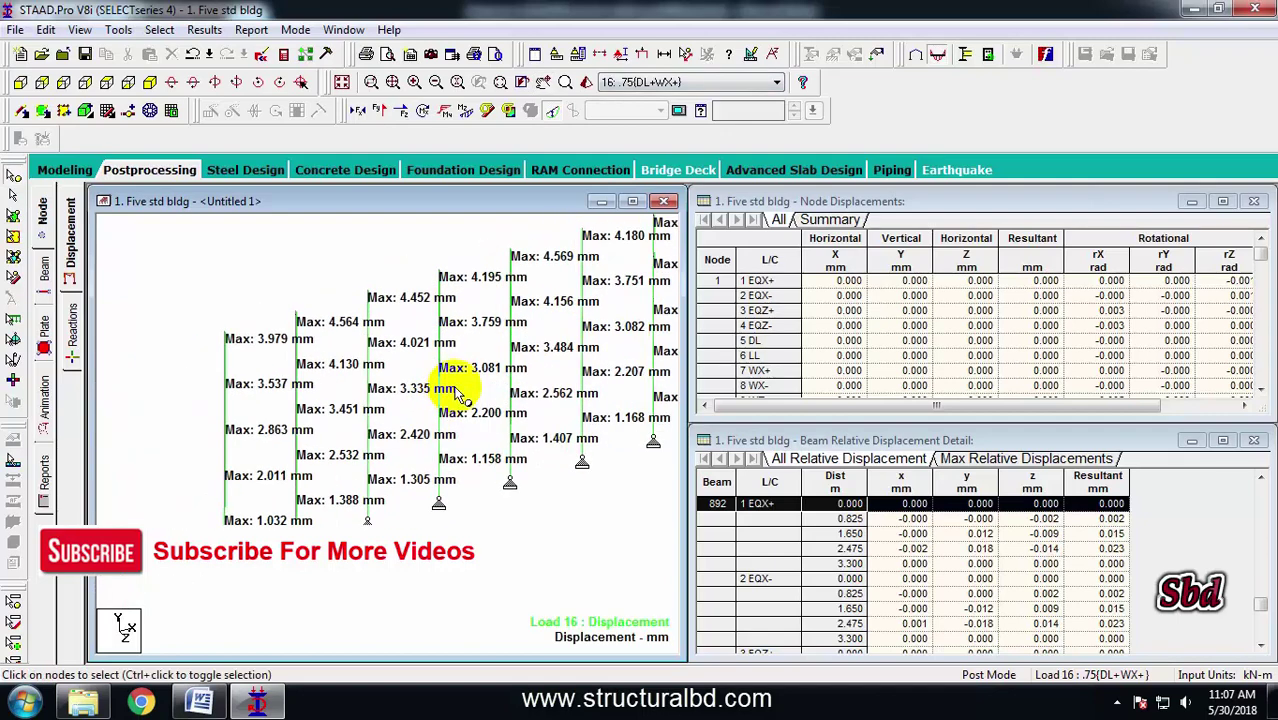
key("Right")
key("Right")
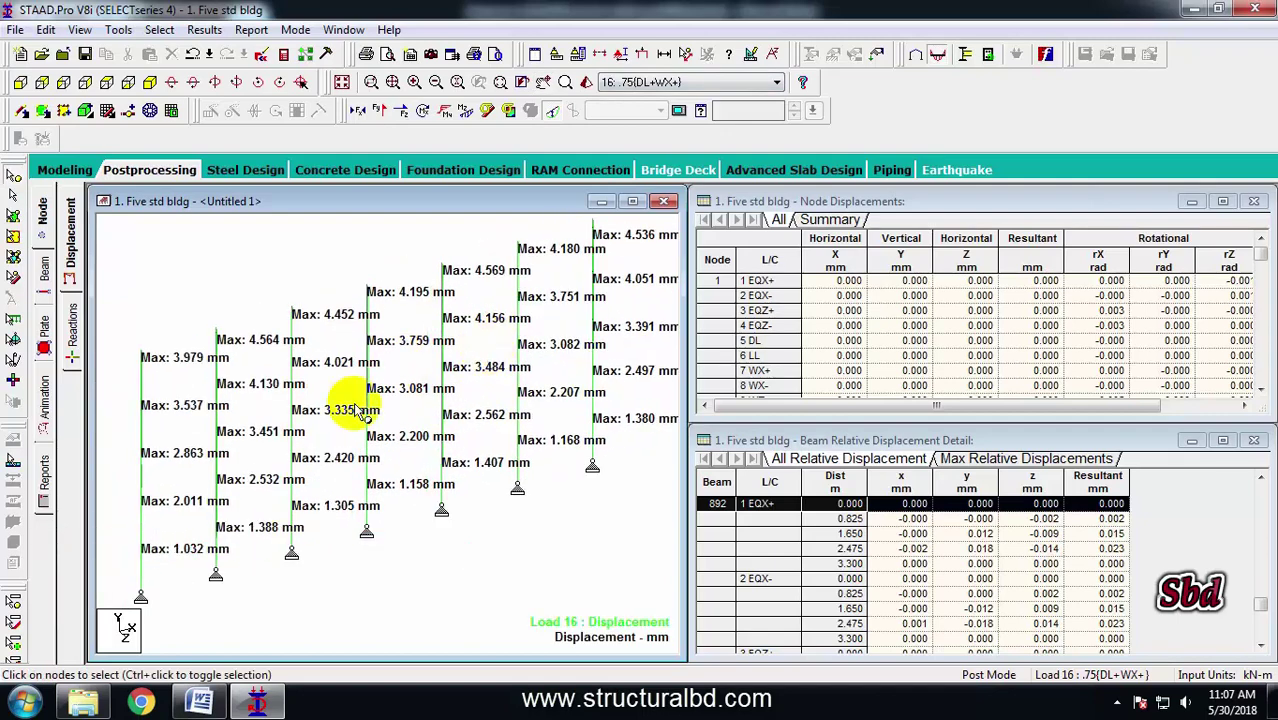
middle_click_drag(449, 347, 505, 372)
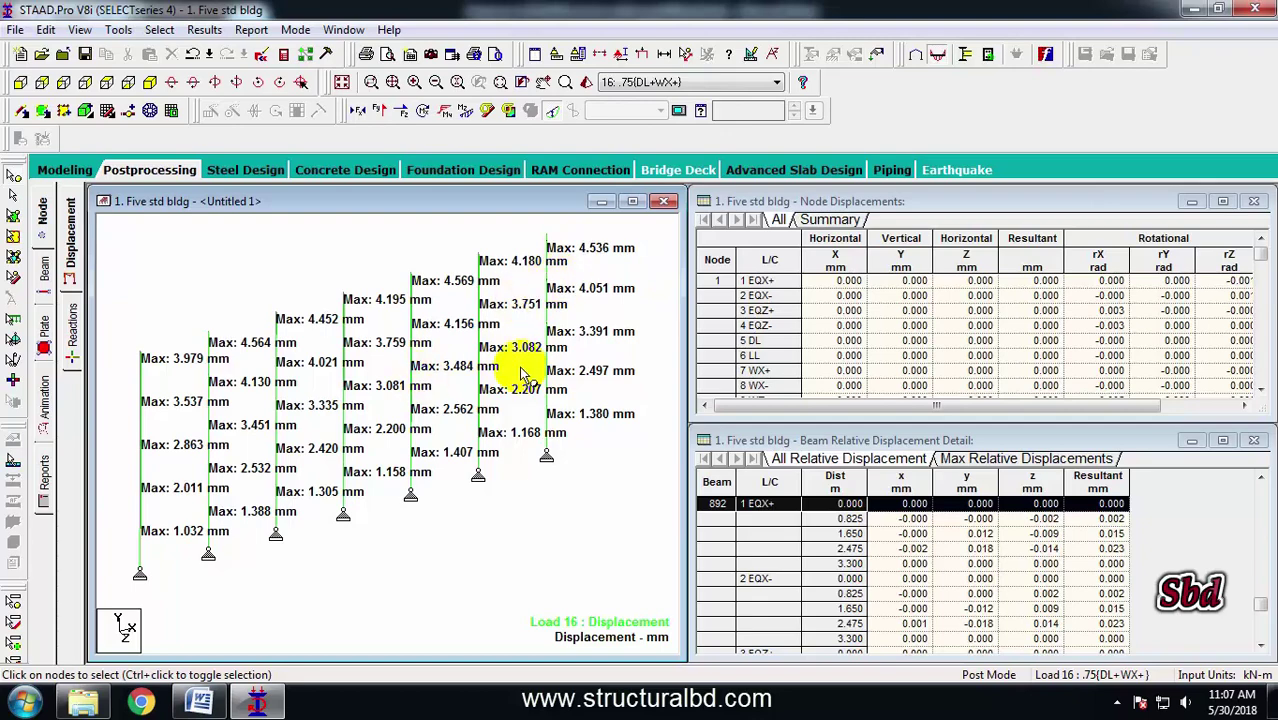
scroll(479, 394, "down", 2)
scroll(456, 400, "up", 2)
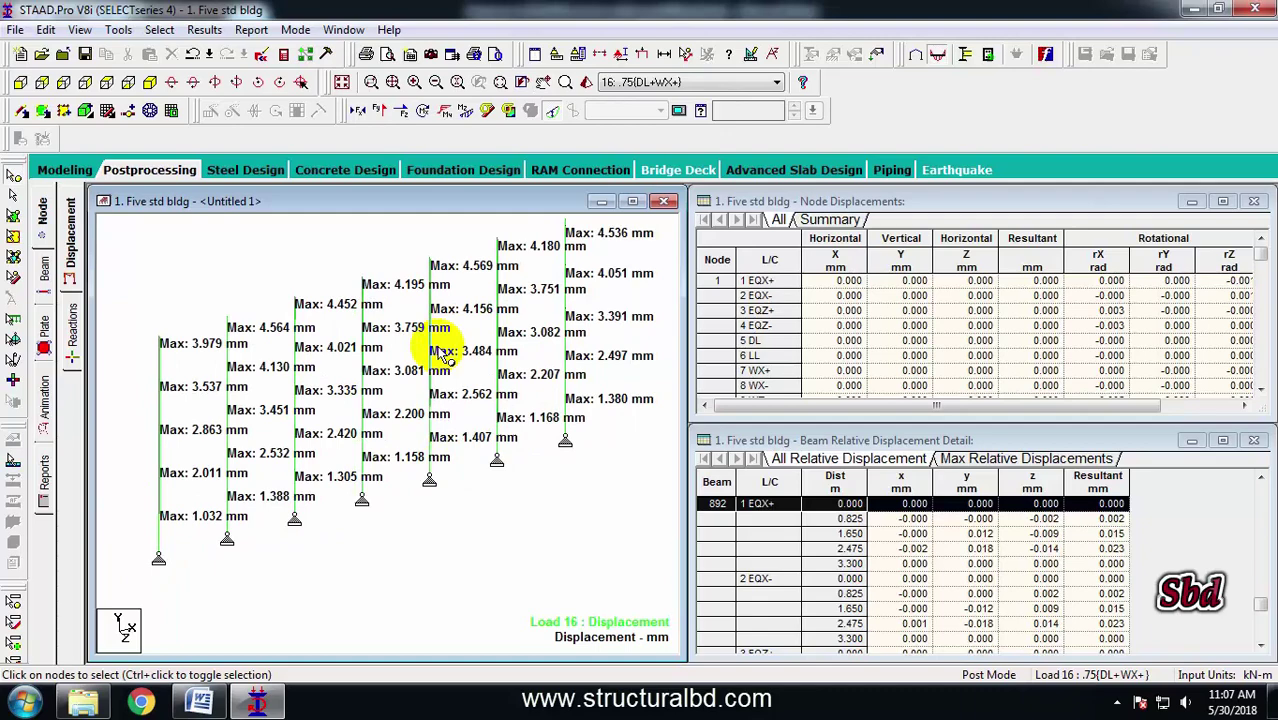
scroll(371, 337, "down", 2)
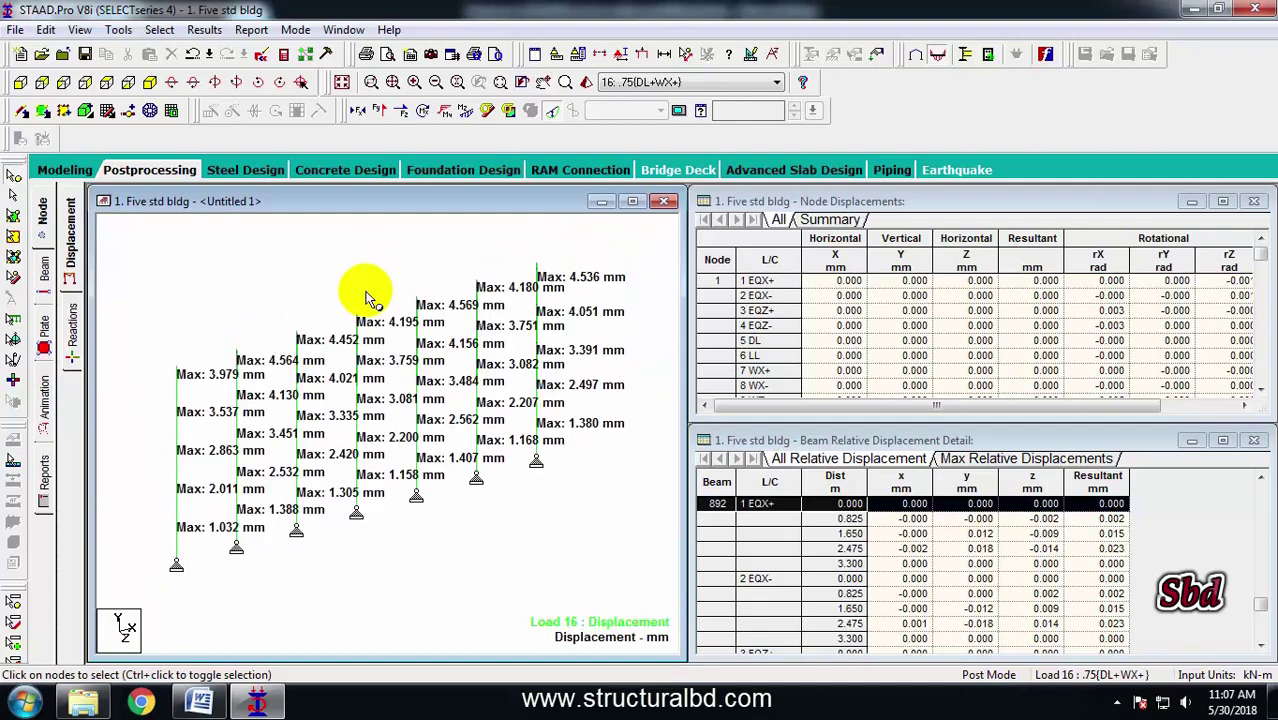